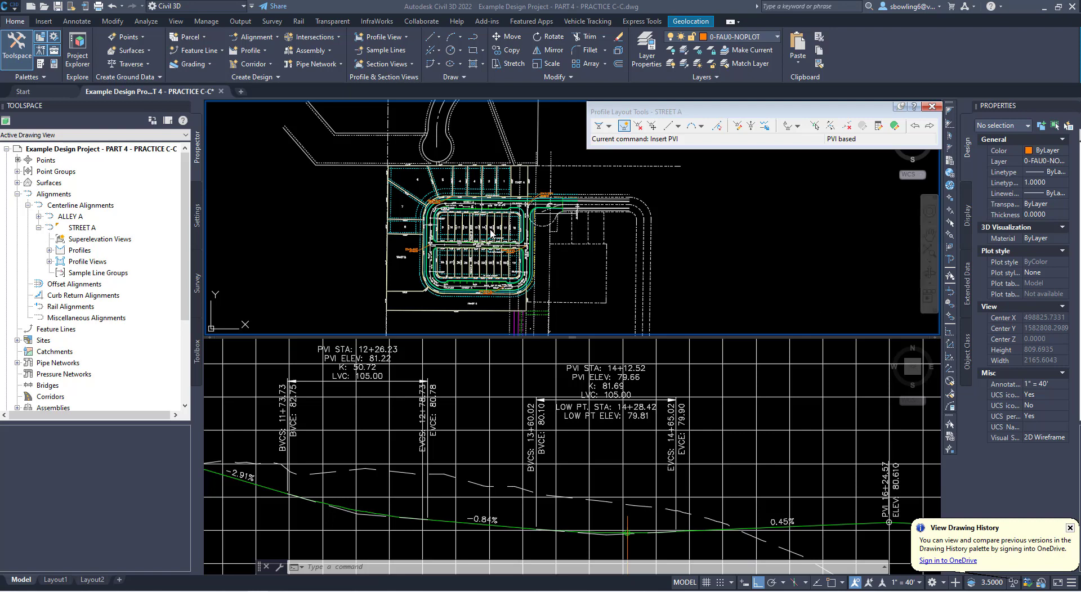
# Zoom into Street A and pan the profile view to the elevation band for stations 11+00–16+00
pyautogui.scroll(2, 482, 206)
pyautogui.scroll(4, 485, 197)
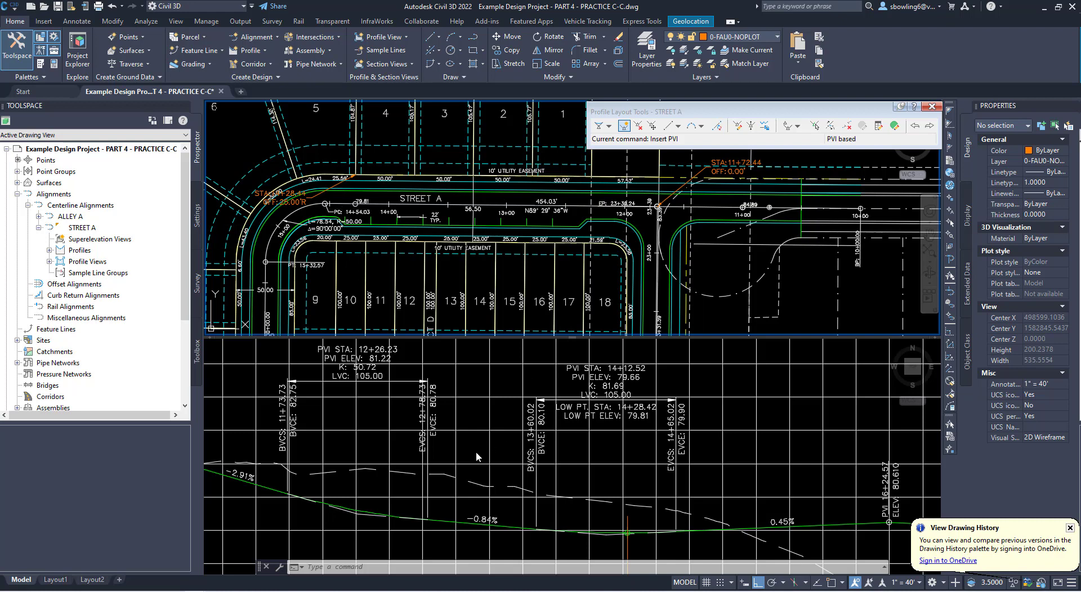
pyautogui.scroll(-4, 479, 450)
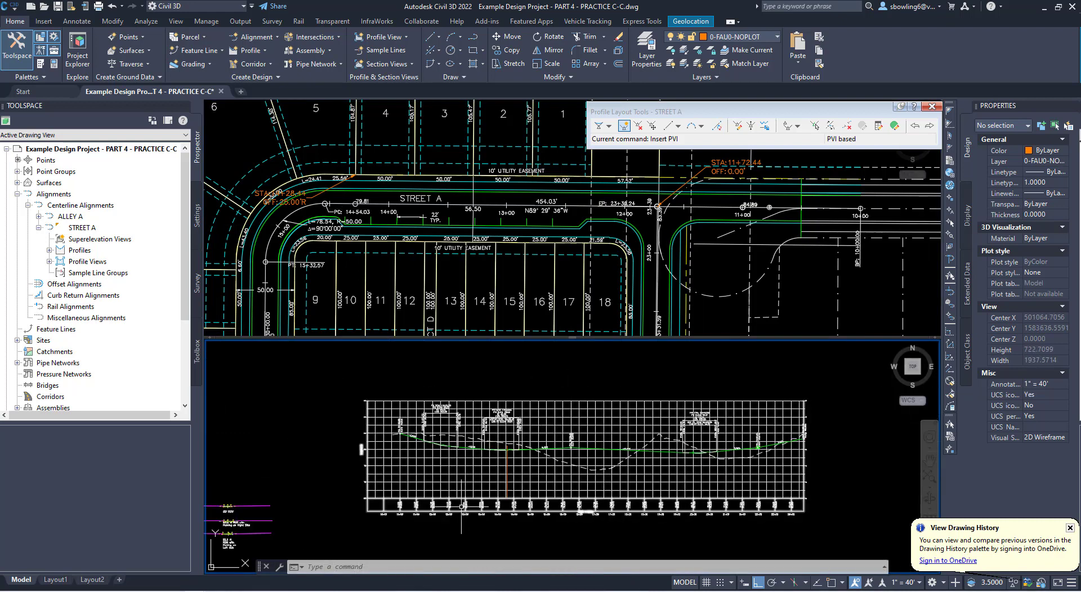
pyautogui.scroll(4, 495, 470)
pyautogui.moveTo(506, 470); pyautogui.dragTo(506, 434, button='middle')
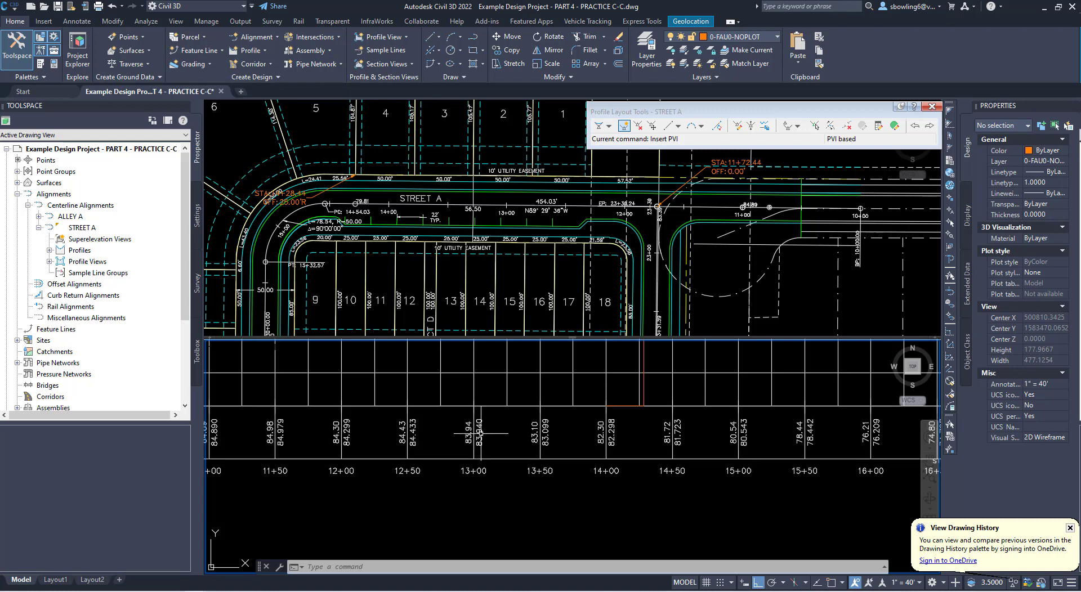
# In Profile View Properties, set the data band's Profile2 to STREET A and apply the change
pyautogui.click(483, 436)
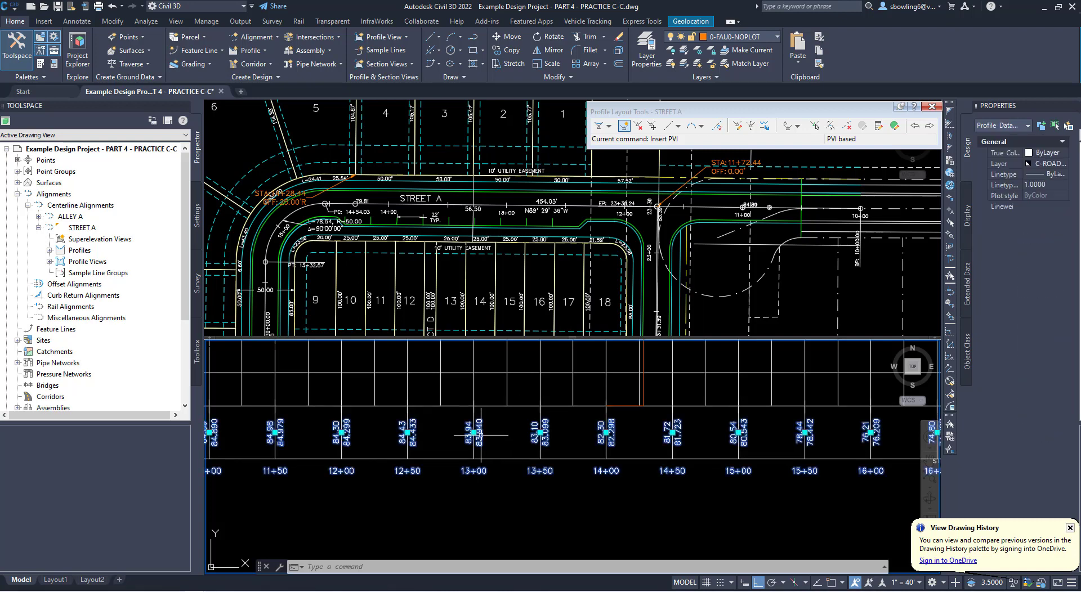
pyautogui.rightClick(483, 437)
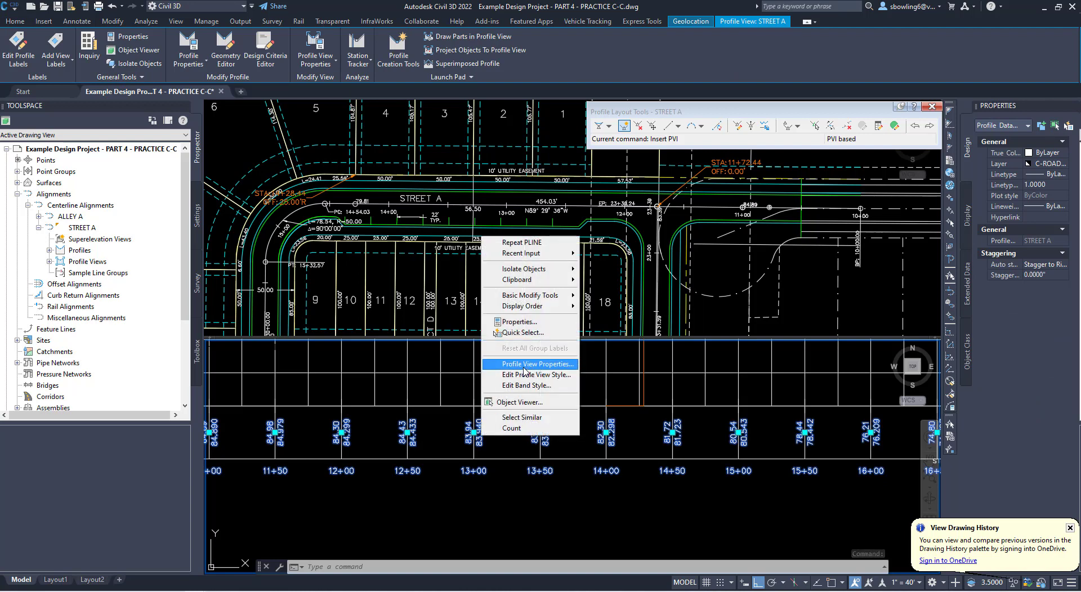
pyautogui.click(552, 365)
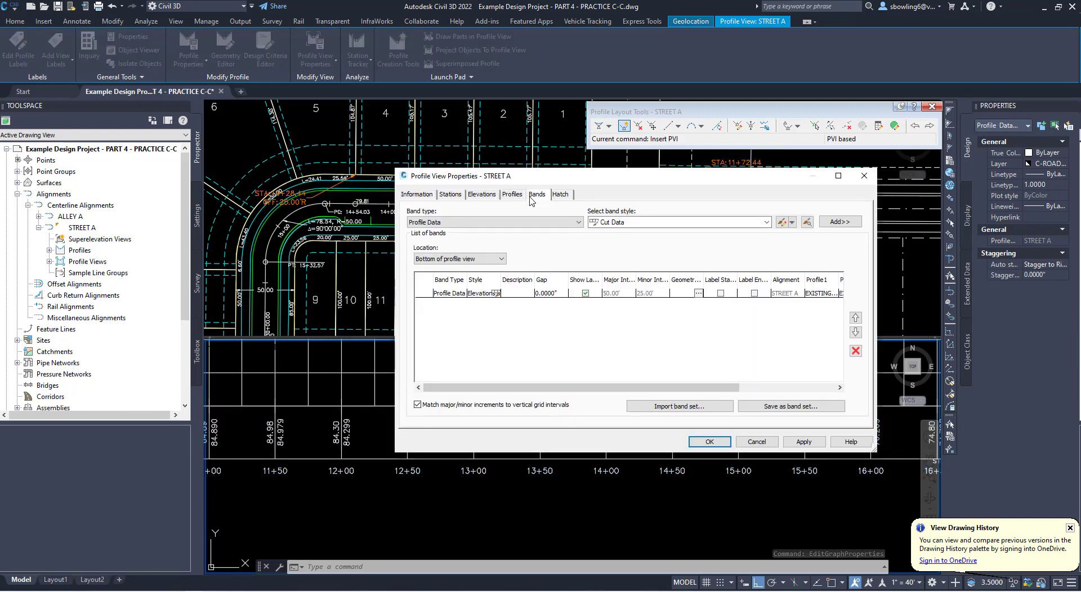
pyautogui.moveTo(642, 394); pyautogui.dragTo(738, 394)
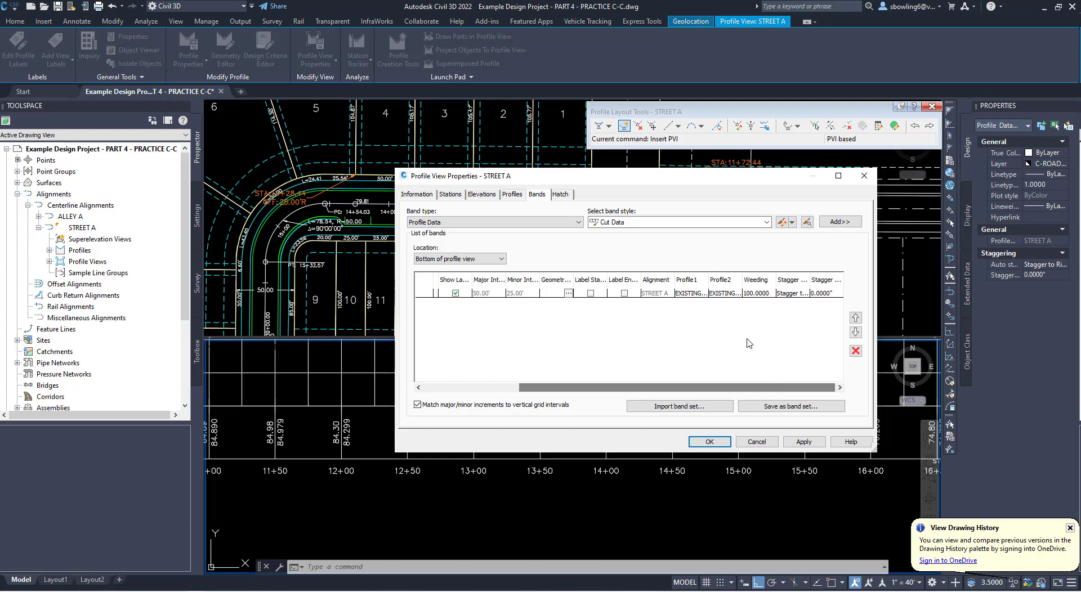
pyautogui.click(727, 294)
pyautogui.click(727, 293)
pyautogui.click(726, 312)
pyautogui.click(805, 442)
pyautogui.click(710, 442)
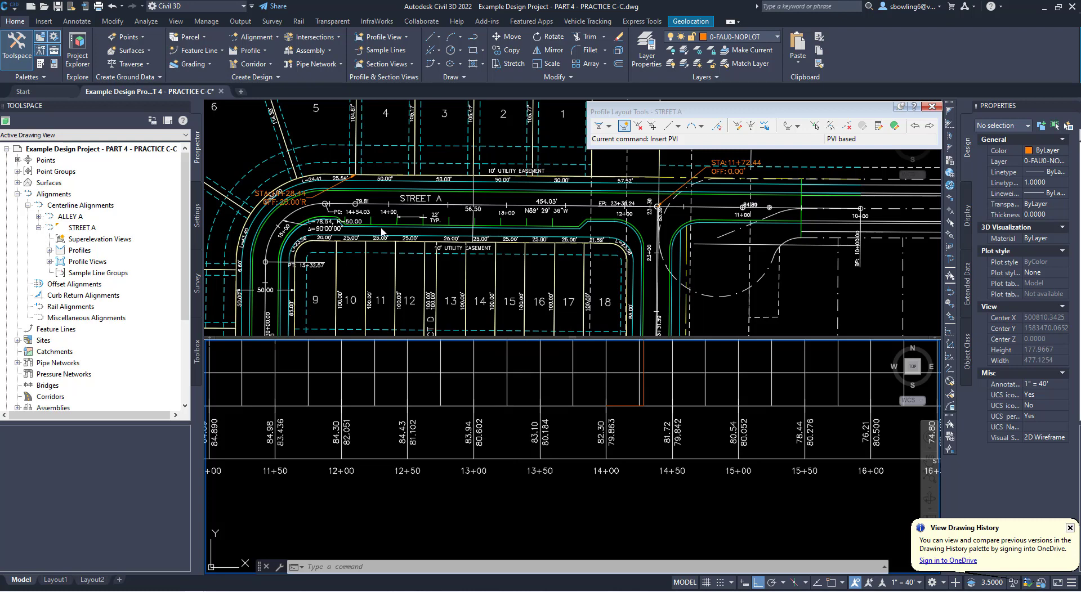
# Zoom and pan the plan to Alley A station 33+32, cancelling a stray selection window
pyautogui.scroll(2, 354, 436)
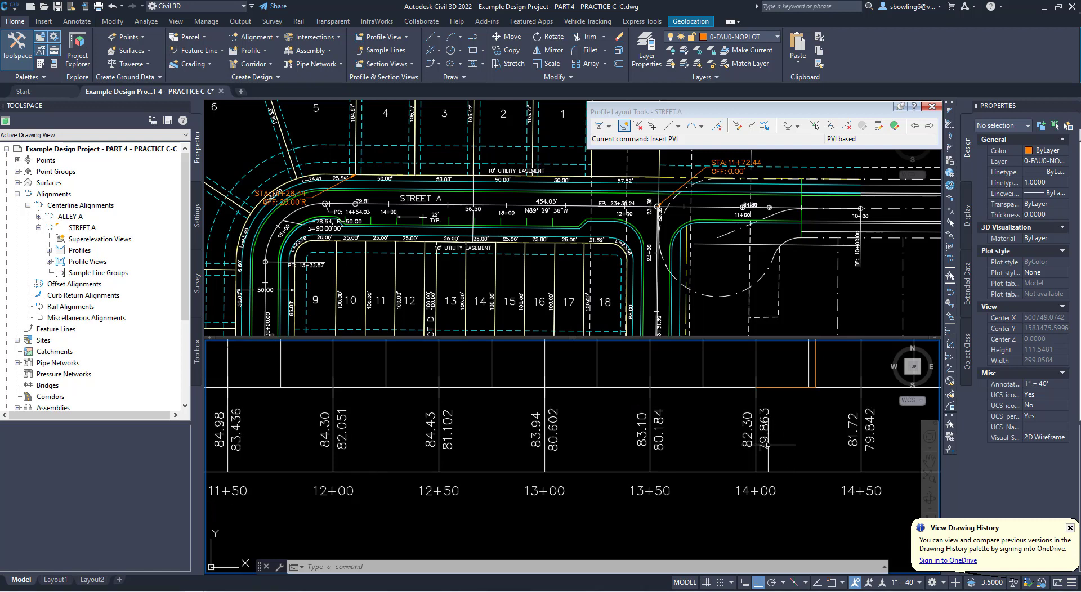
pyautogui.scroll(2, 560, 277)
pyautogui.click(560, 277)
pyautogui.scroll(-8, 560, 278)
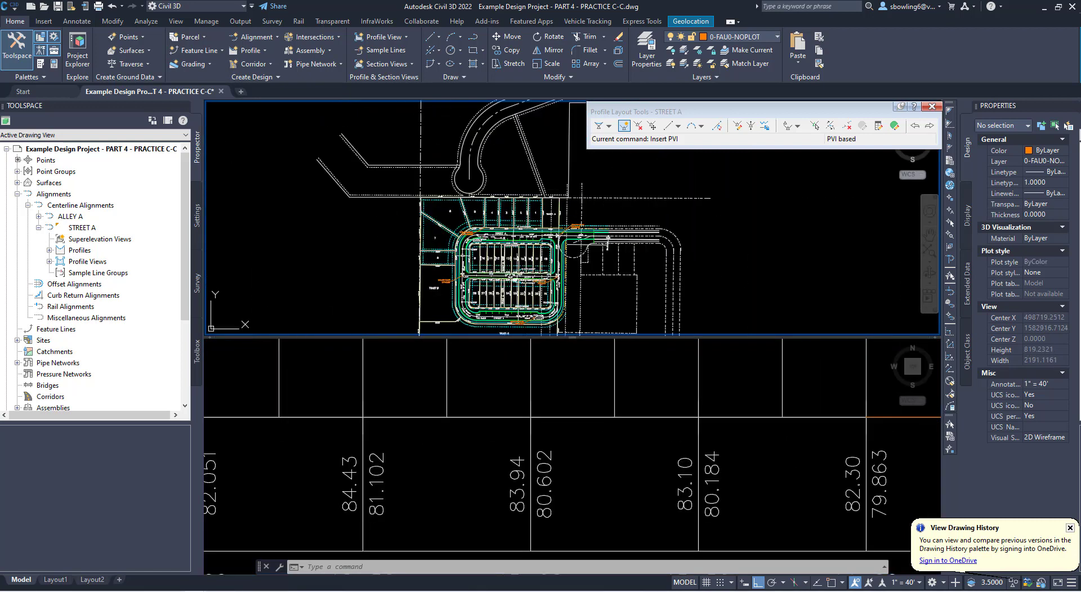
pyautogui.scroll(8, 484, 276)
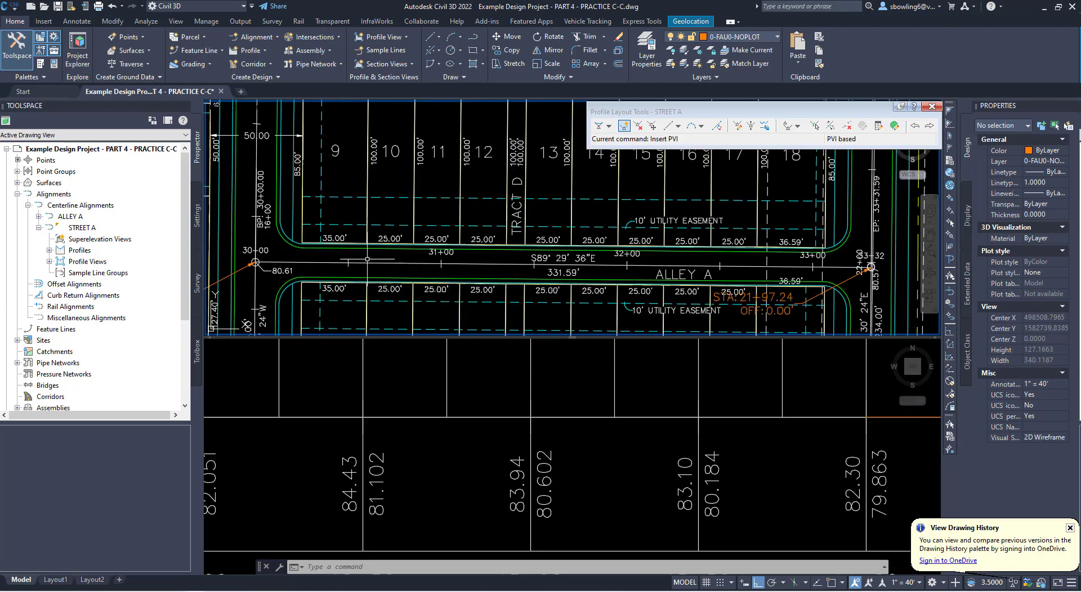
pyautogui.scroll(-2, 367, 257)
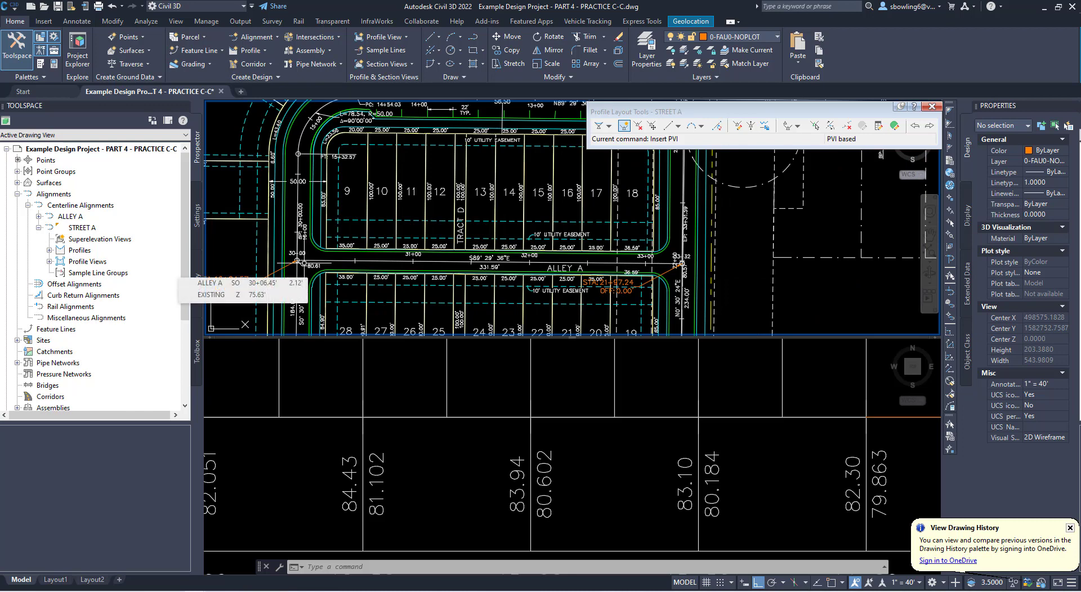
pyautogui.click(402, 456)
pyautogui.click(430, 383)
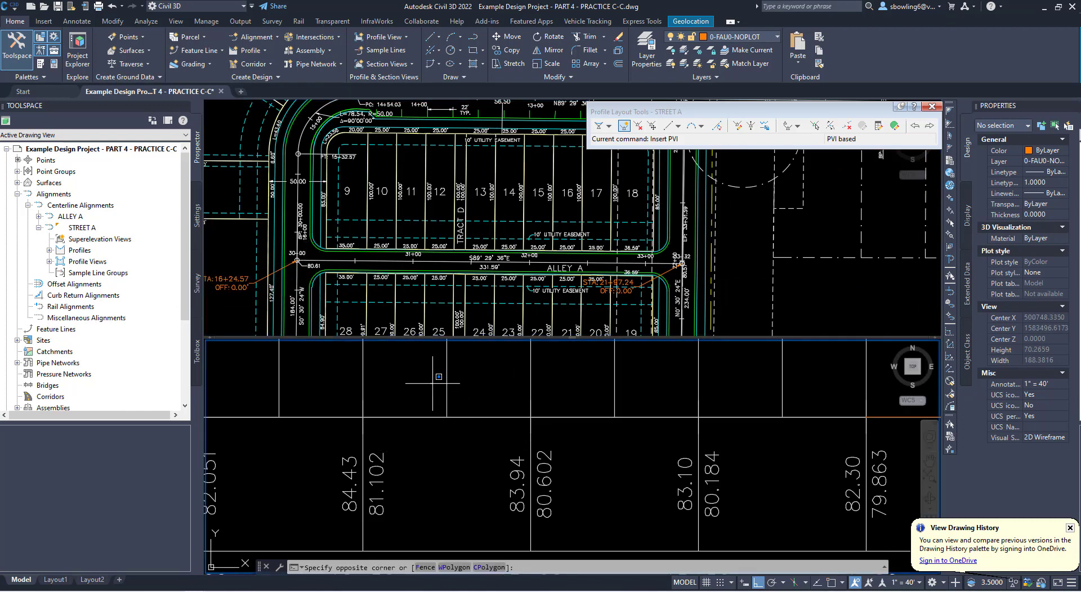
pyautogui.press('Escape')
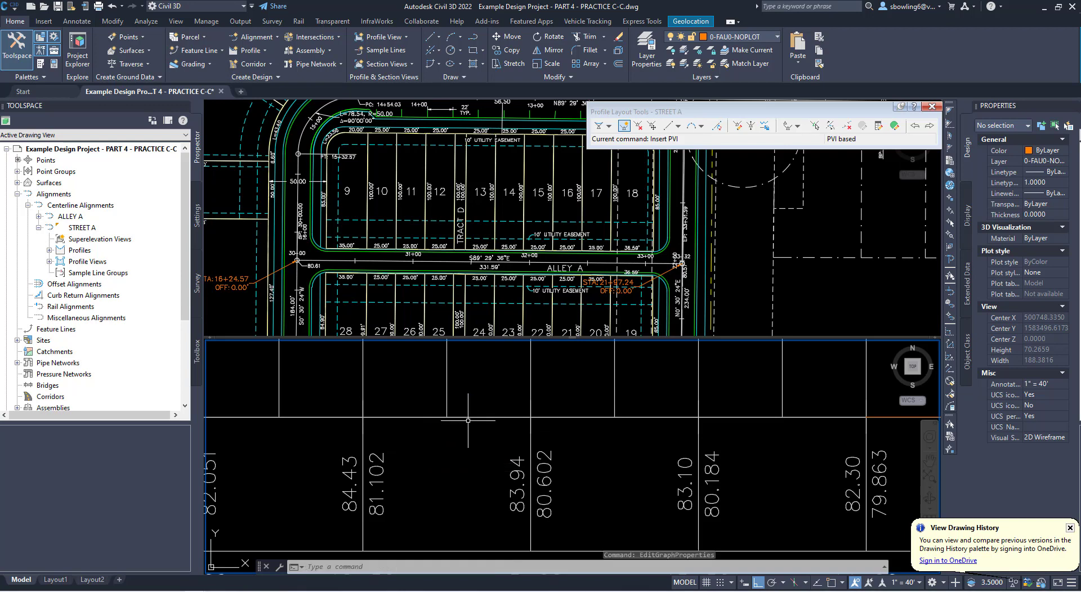
pyautogui.scroll(-4, 529, 504)
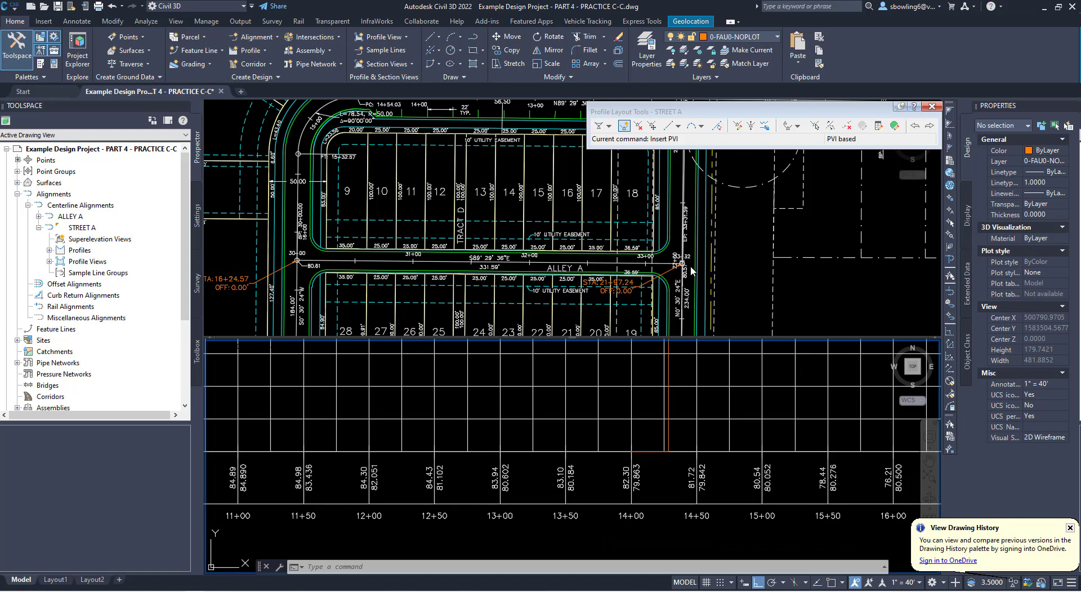
pyautogui.scroll(6, 691, 259)
# Move the 80.57 elevation label to the right of the 33+32 station label
pyautogui.press('Escape')
pyautogui.press('Escape')
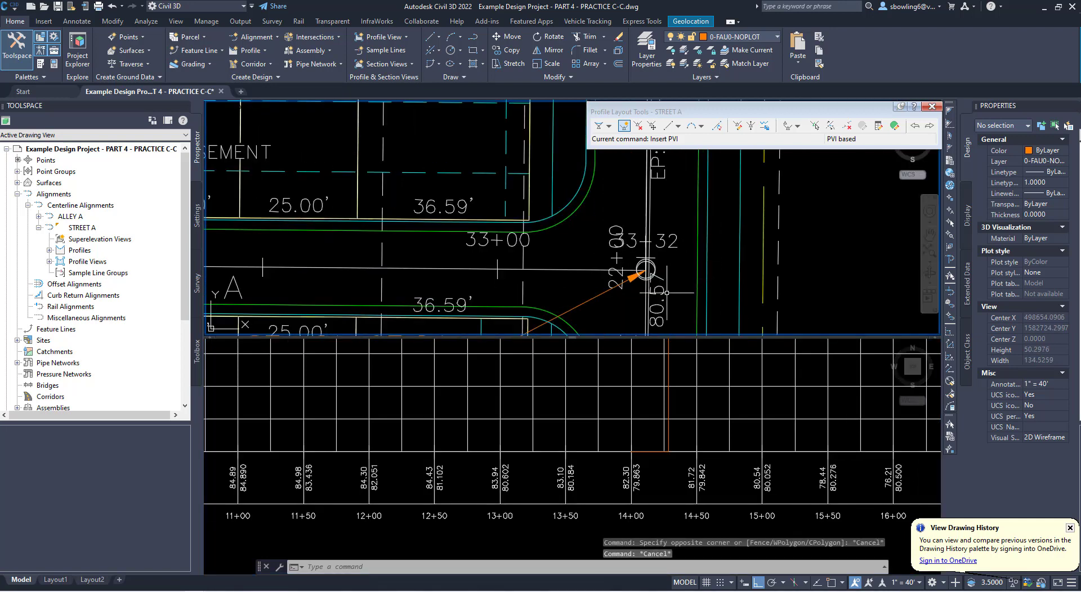
pyautogui.click(656, 289)
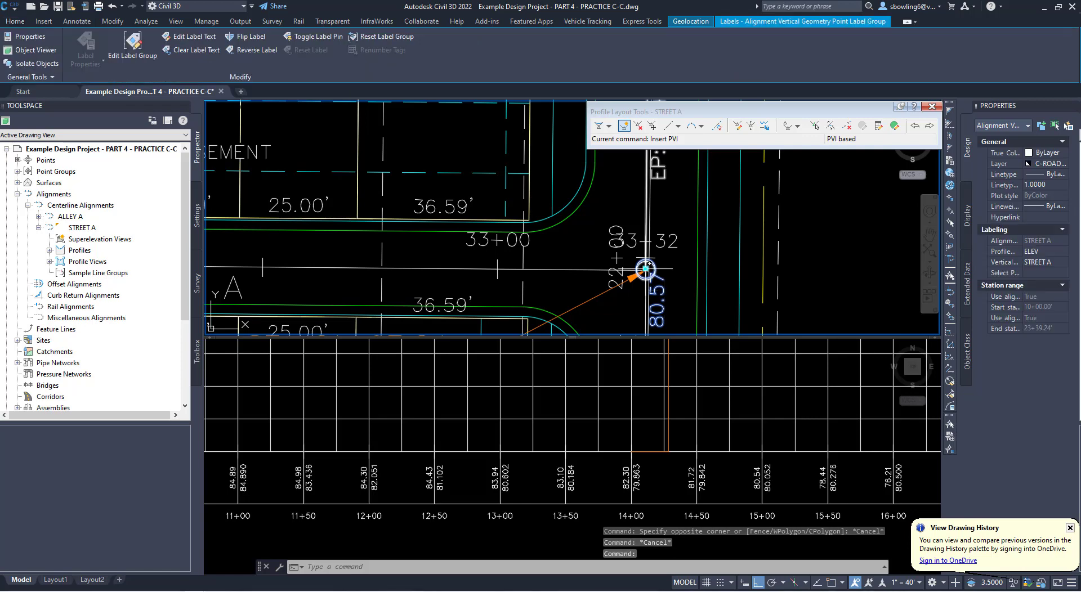
pyautogui.click(646, 269)
pyautogui.click(696, 269)
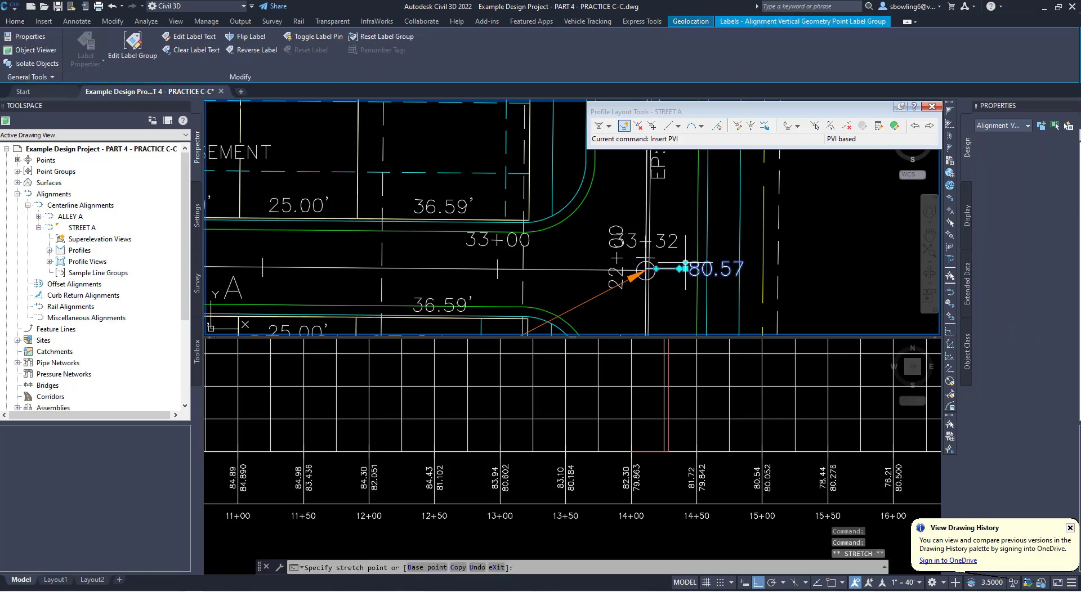
pyautogui.click(438, 261)
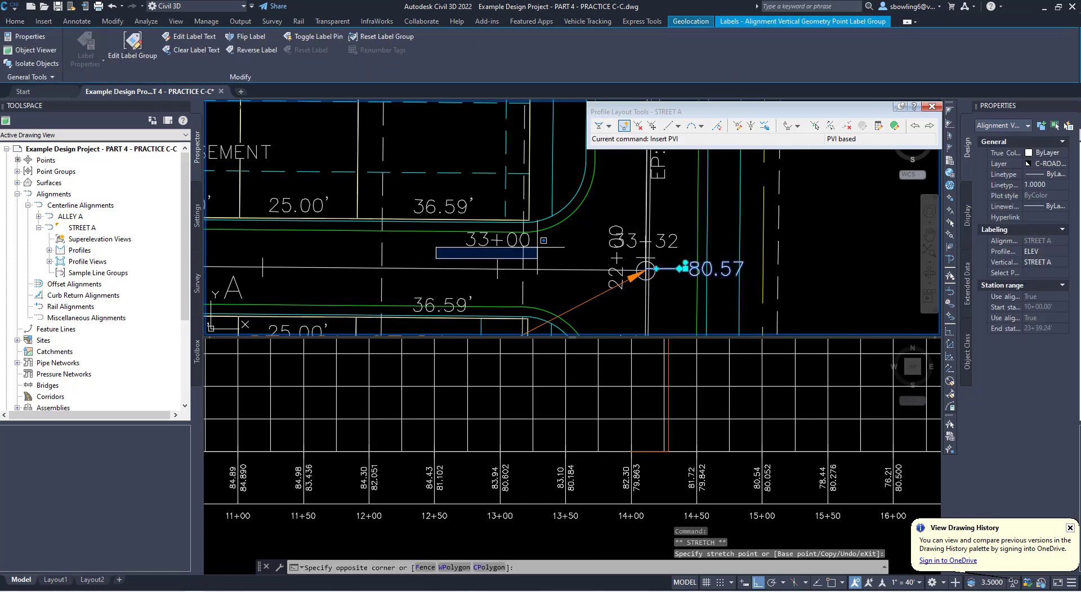
pyautogui.scroll(-3, 577, 258)
pyautogui.scroll(-5, 572, 219)
pyautogui.press('Escape')
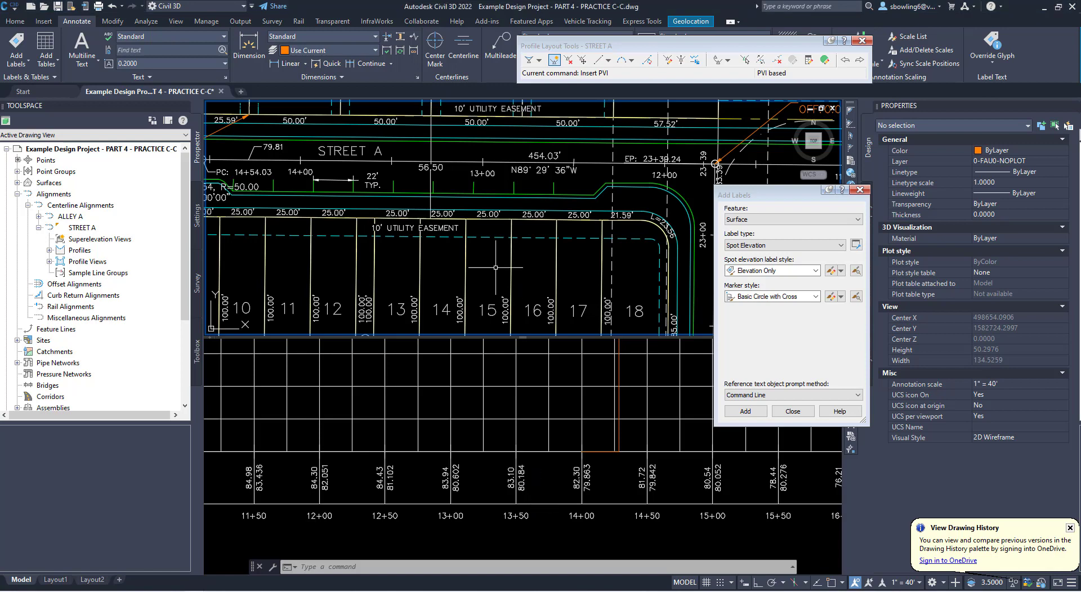
pyautogui.scroll(-8, 495, 269)
pyautogui.scroll(4, 465, 275)
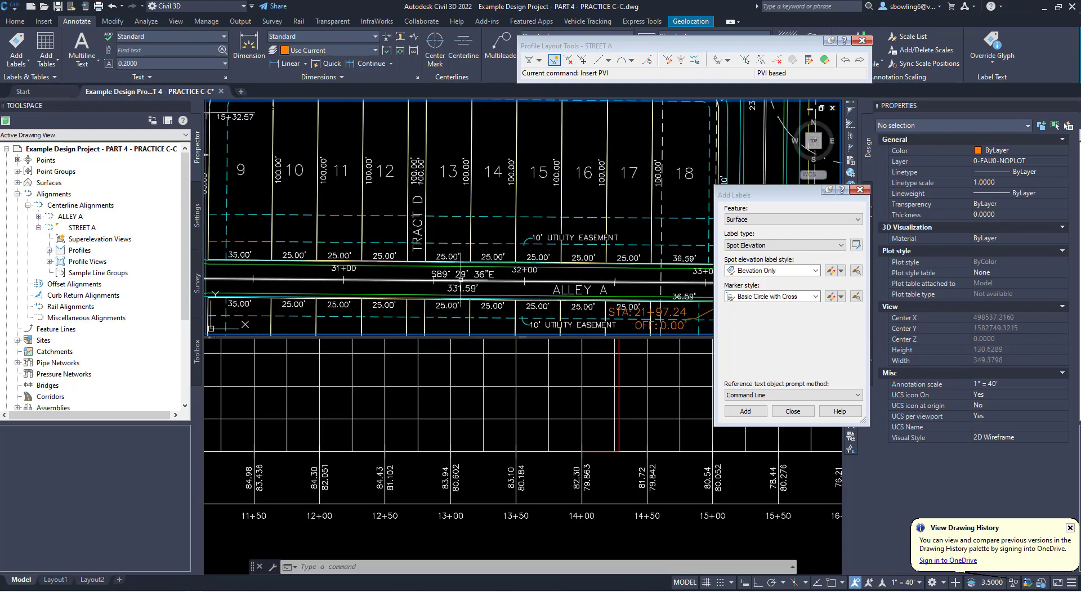
pyautogui.scroll(-4, 411, 248)
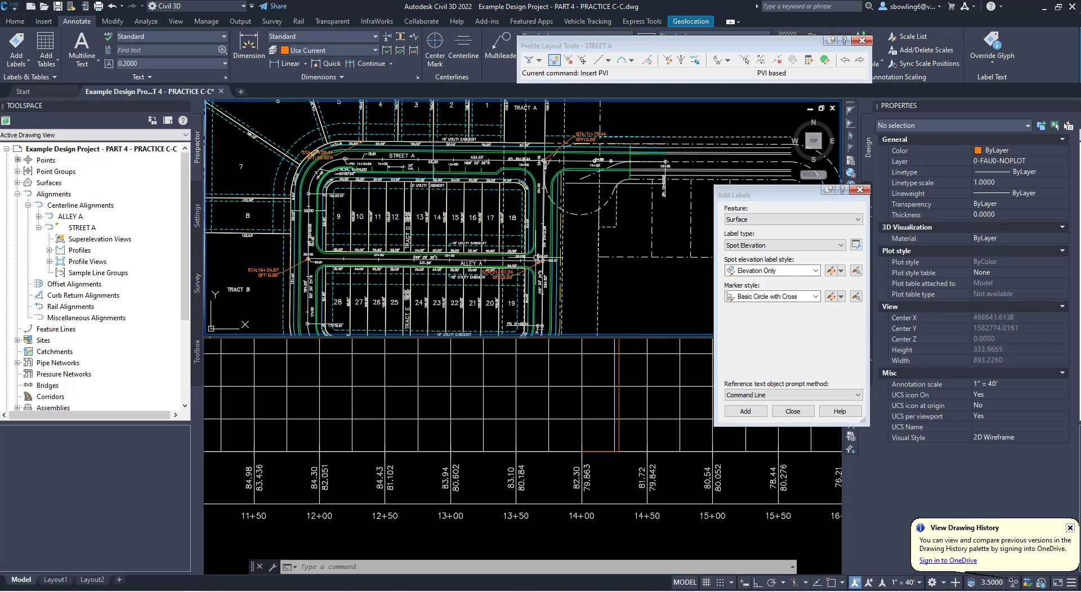
pyautogui.scroll(8, 538, 258)
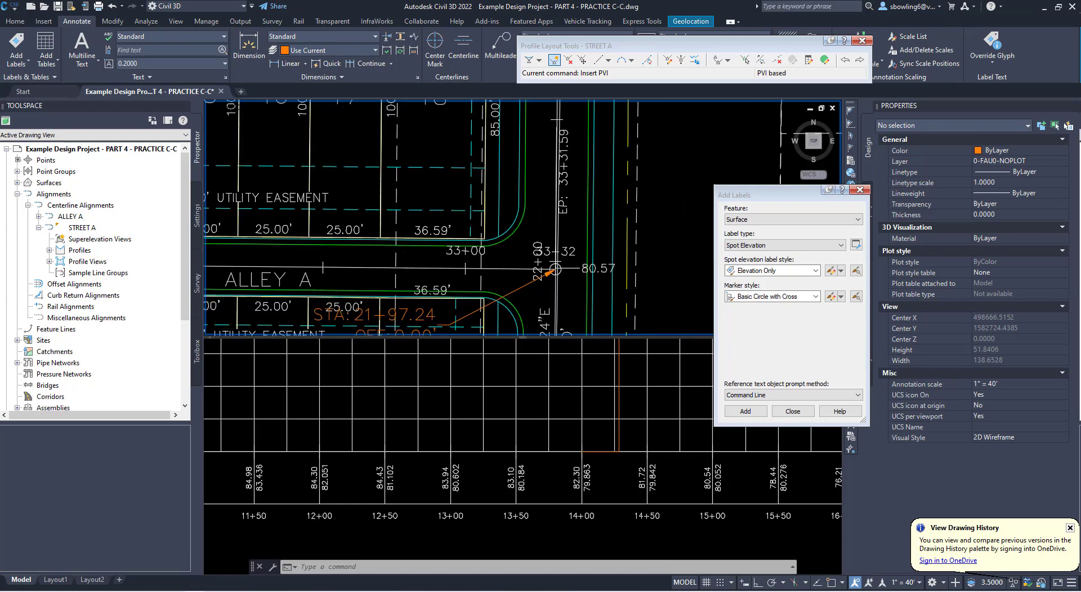
pyautogui.moveTo(216, 266); pyautogui.dragTo(315, 266, button='middle')
pyautogui.scroll(-2, 382, 265)
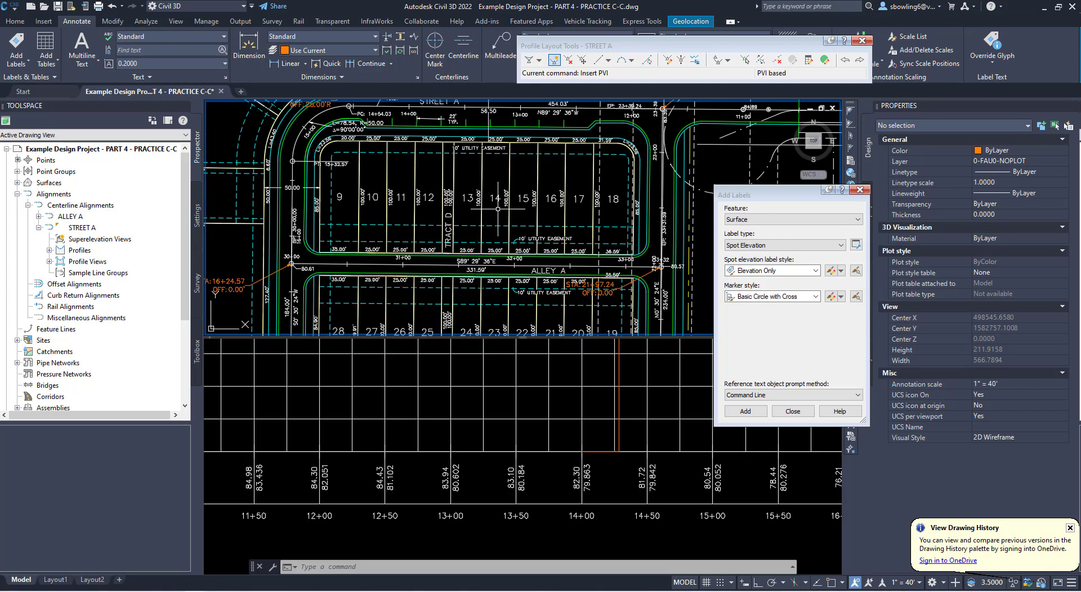
pyautogui.moveTo(499, 194); pyautogui.dragTo(487, 280, button='middle')
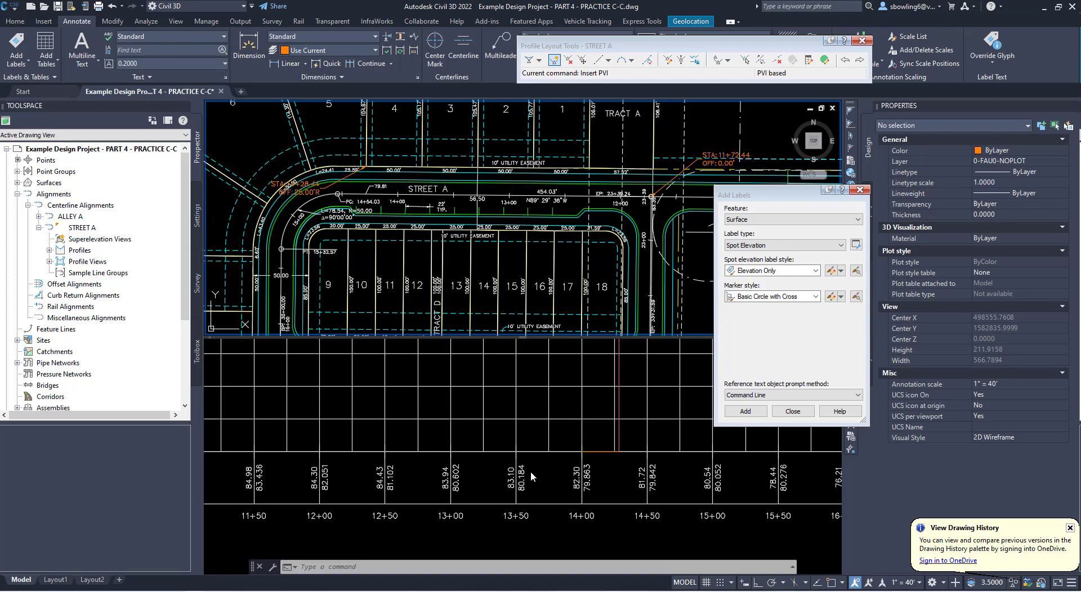
pyautogui.moveTo(471, 286); pyautogui.dragTo(467, 194, button='middle')
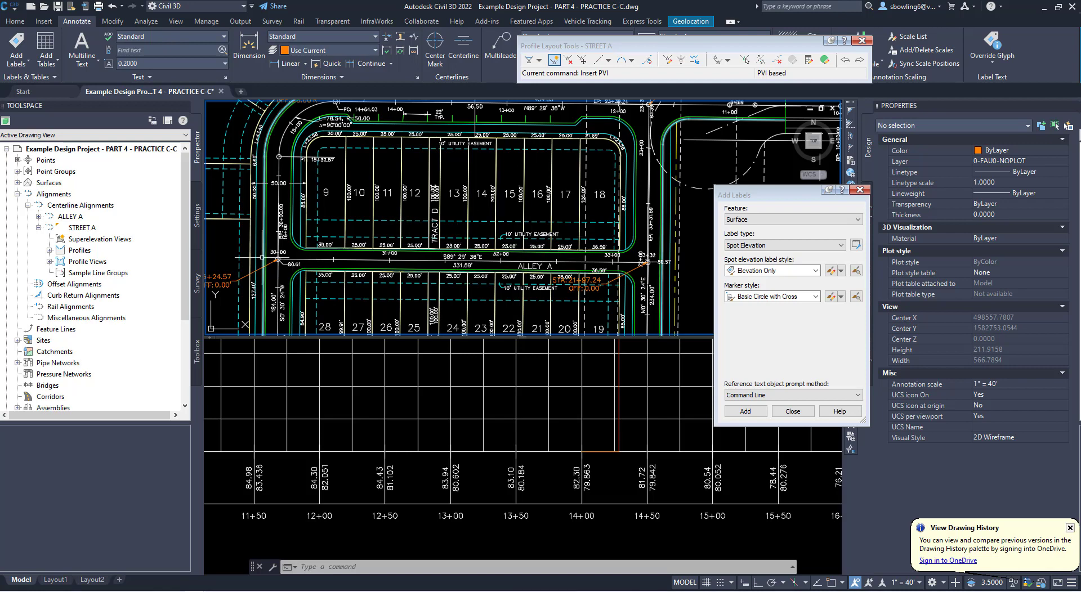
pyautogui.scroll(-2, 353, 258)
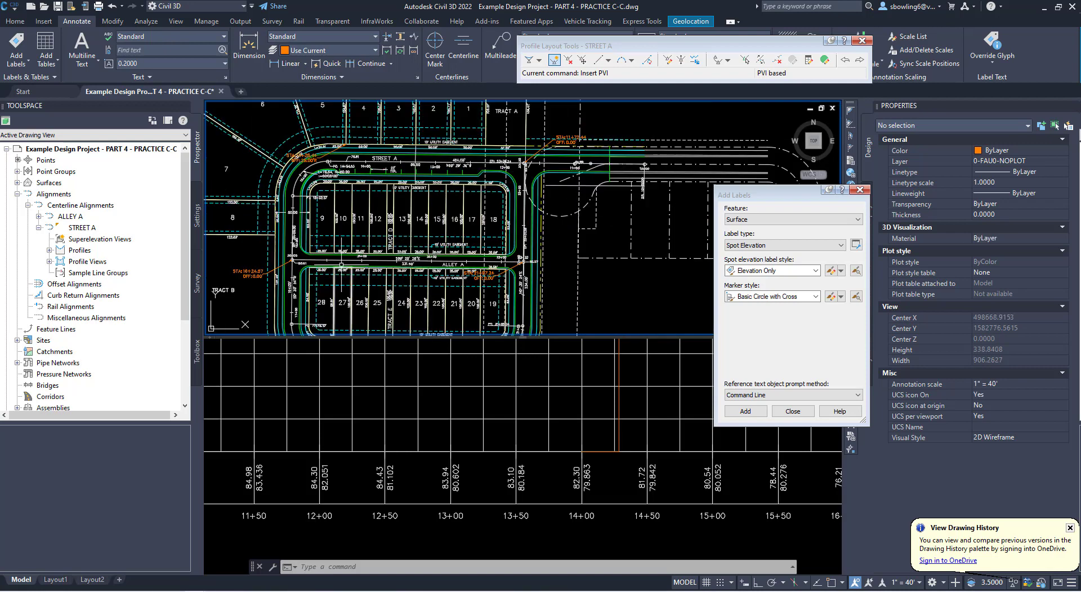
# Close the open tool windows and create an EXISTING surface profile along ALLEY A for drawing in a profile view
pyautogui.click(860, 190)
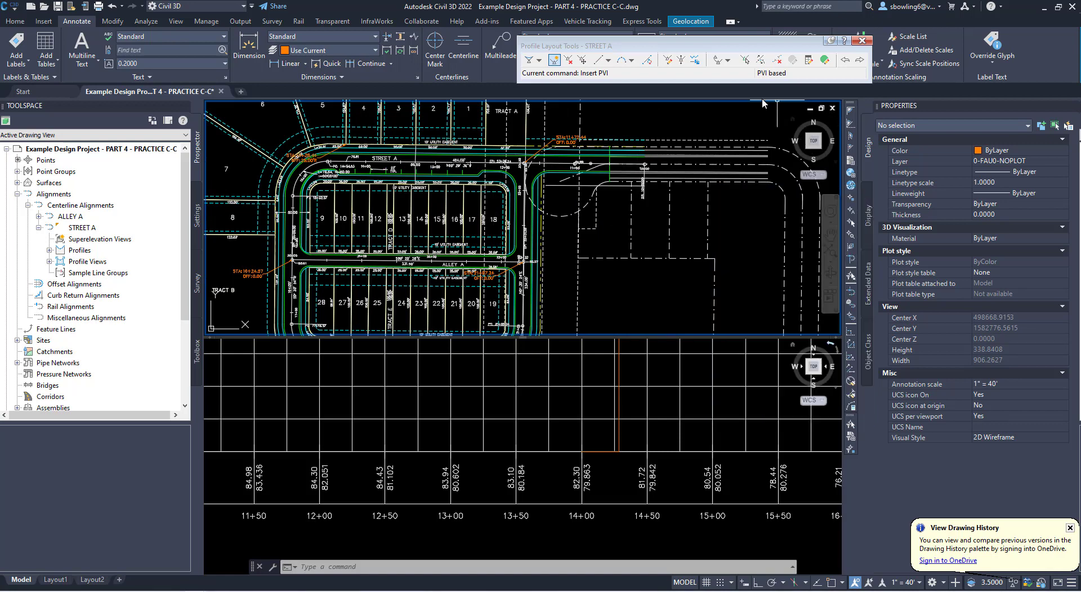
pyautogui.click(862, 41)
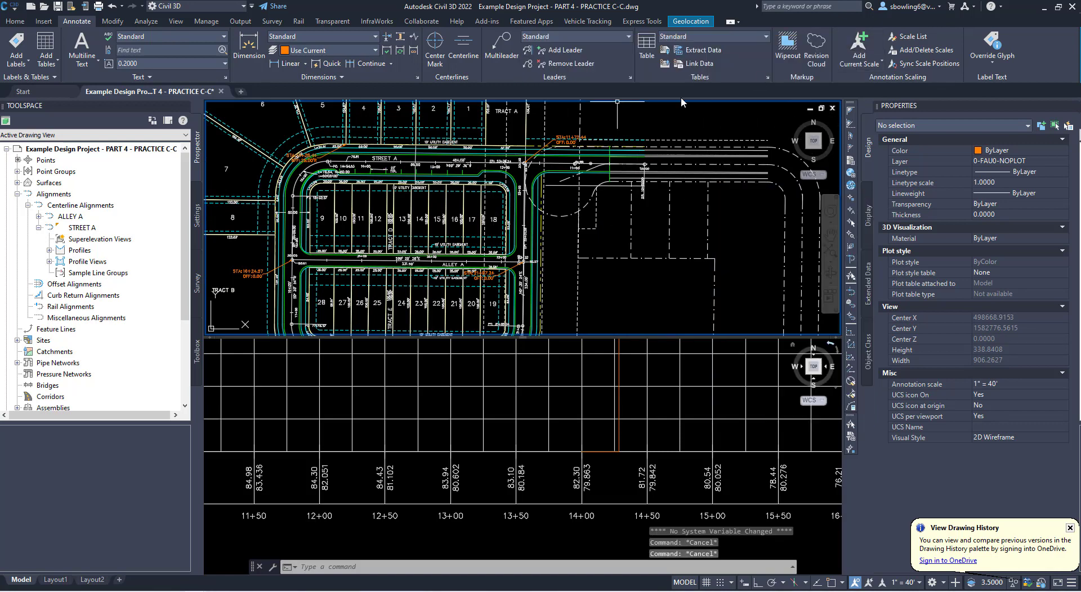
pyautogui.click(19, 23)
pyautogui.click(257, 50)
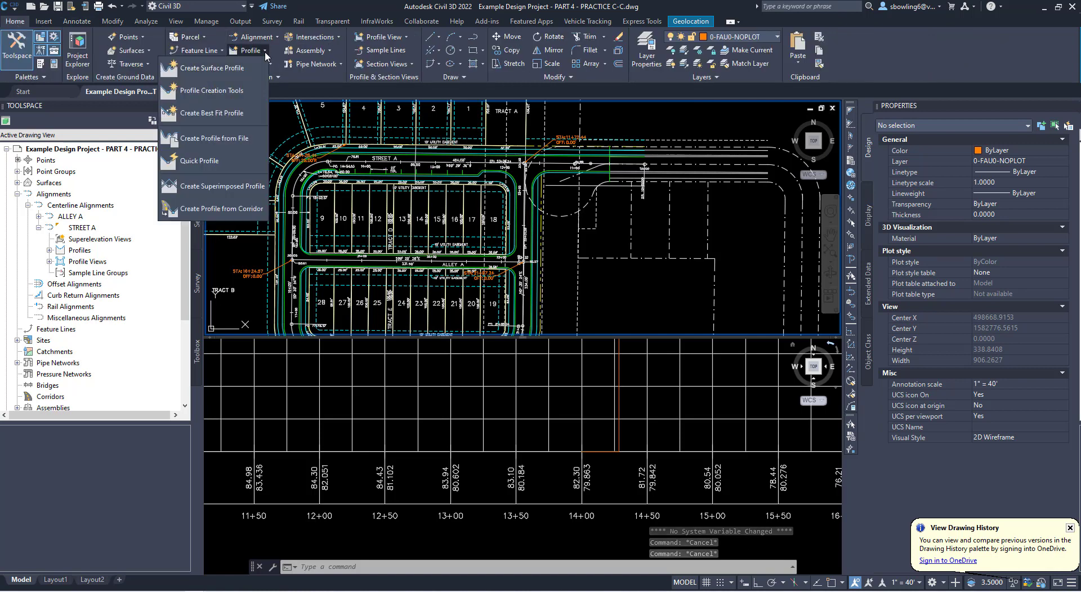
pyautogui.click(219, 69)
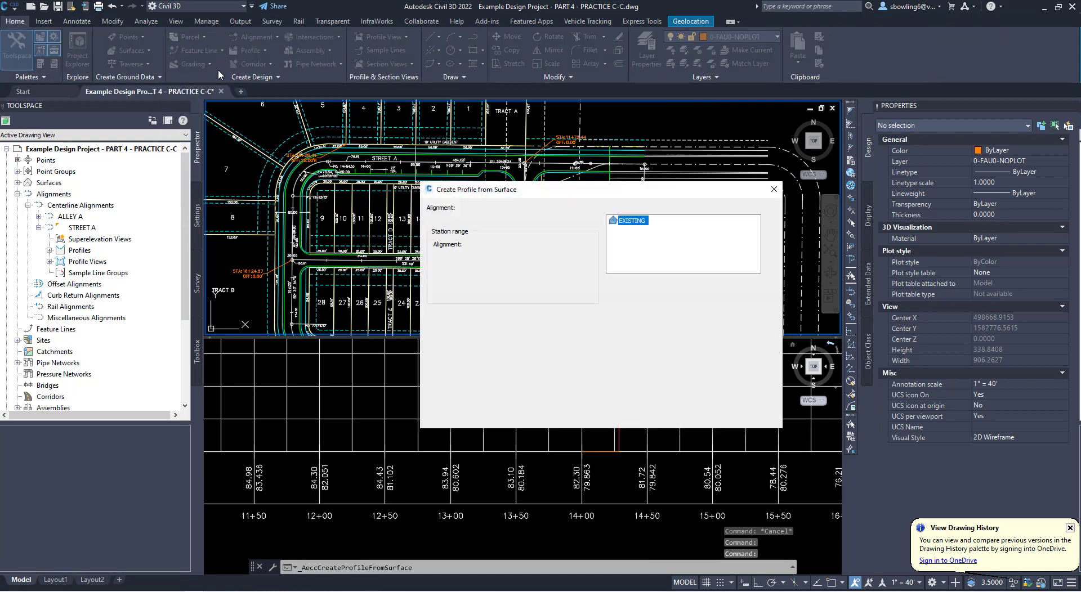
pyautogui.click(463, 221)
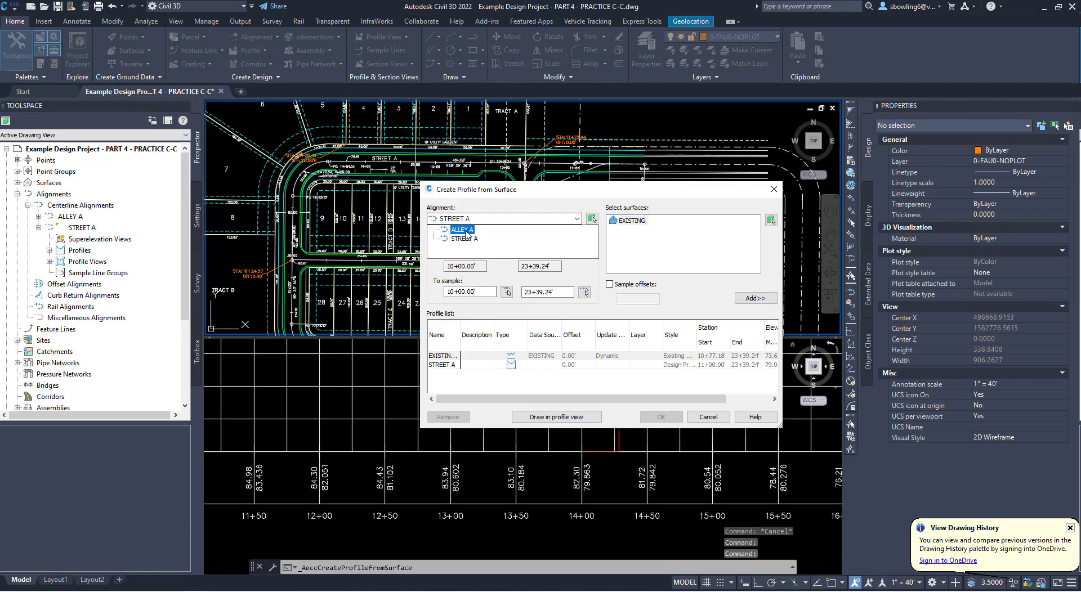
pyautogui.click(467, 231)
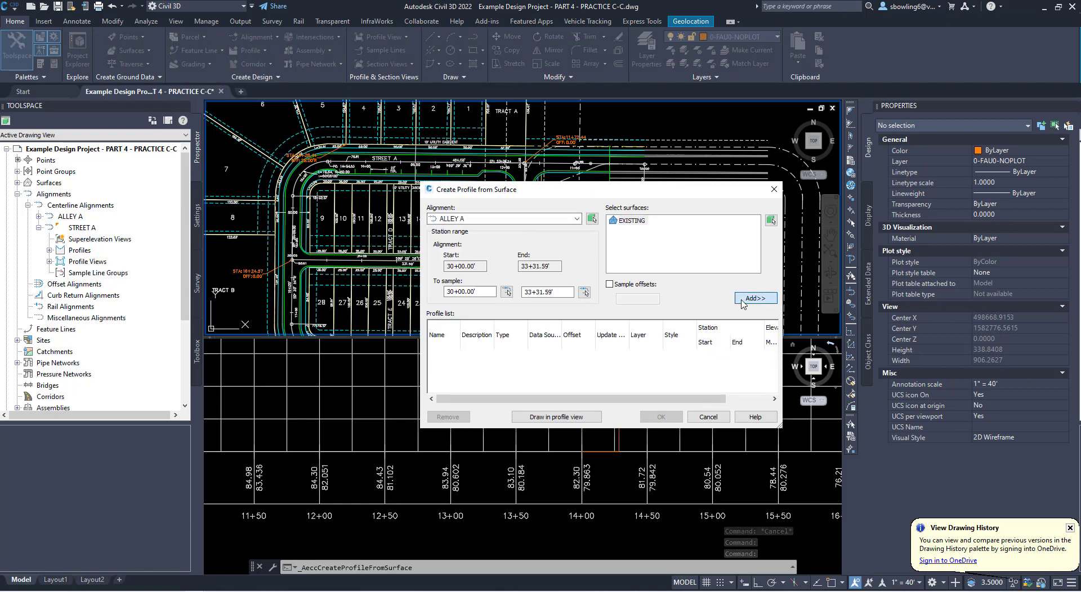
pyautogui.click(755, 298)
pyautogui.moveTo(682, 401); pyautogui.dragTo(773, 395)
pyautogui.click(560, 417)
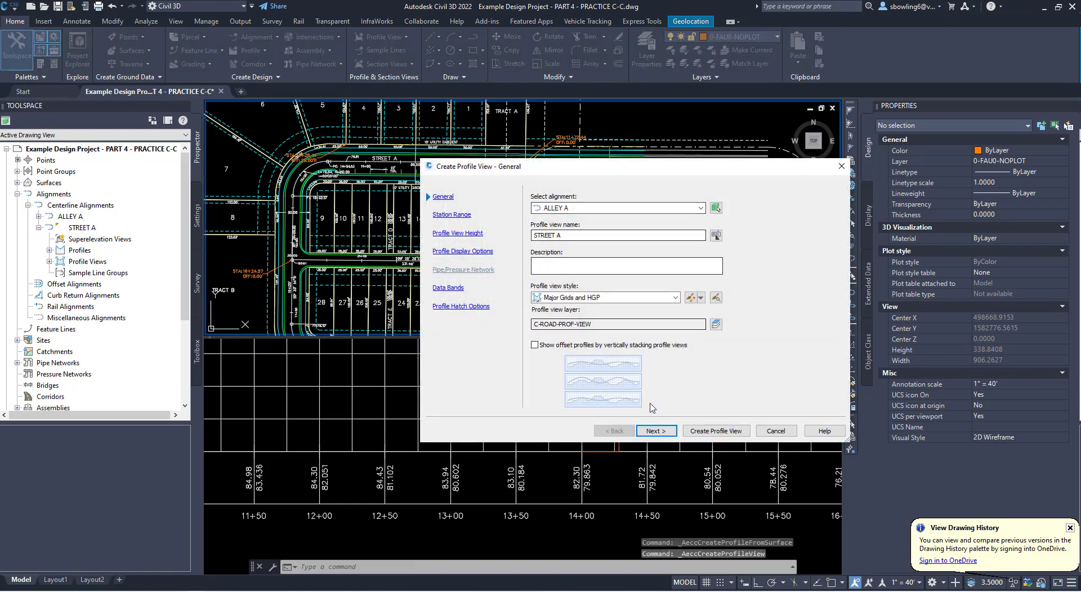
# Create the ALLEY A profile view with a 65.00' minimum elevation and place it in the drawing
pyautogui.click(664, 434)
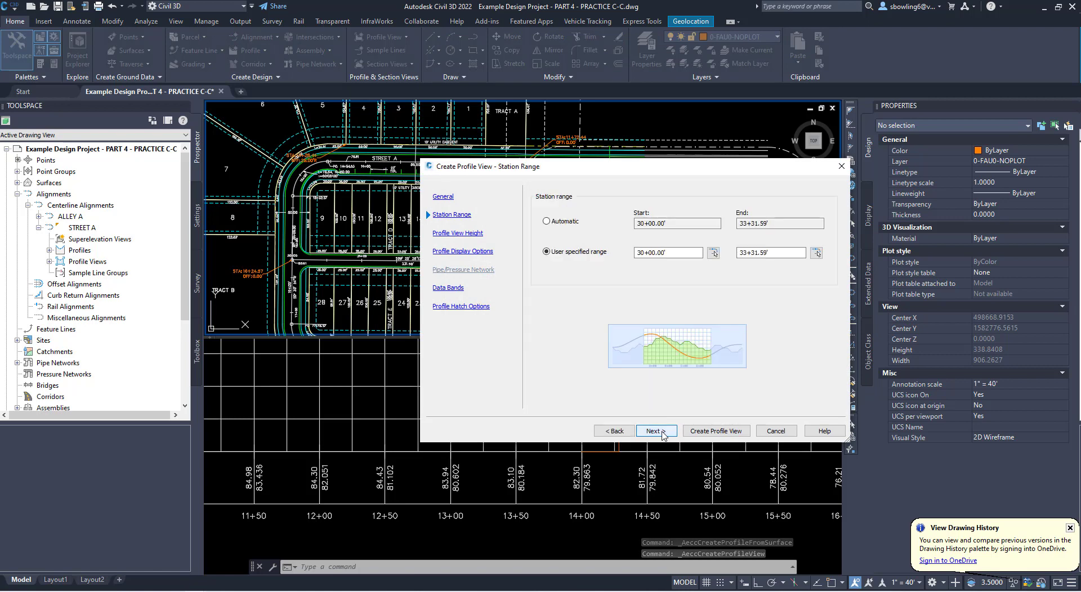
pyautogui.click(656, 432)
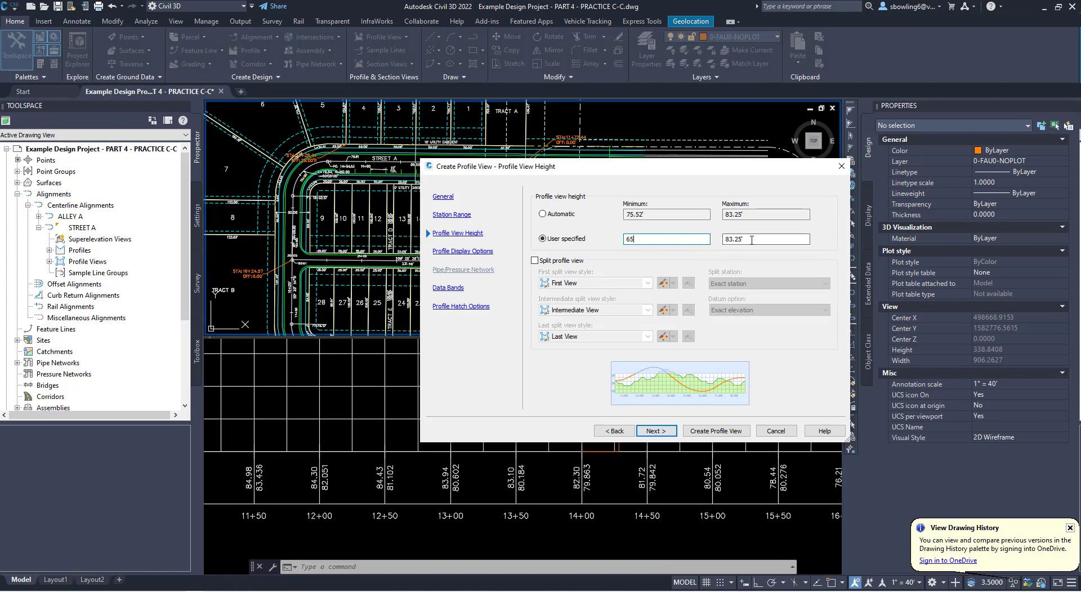
pyautogui.press('Tab')
pyautogui.click(661, 439)
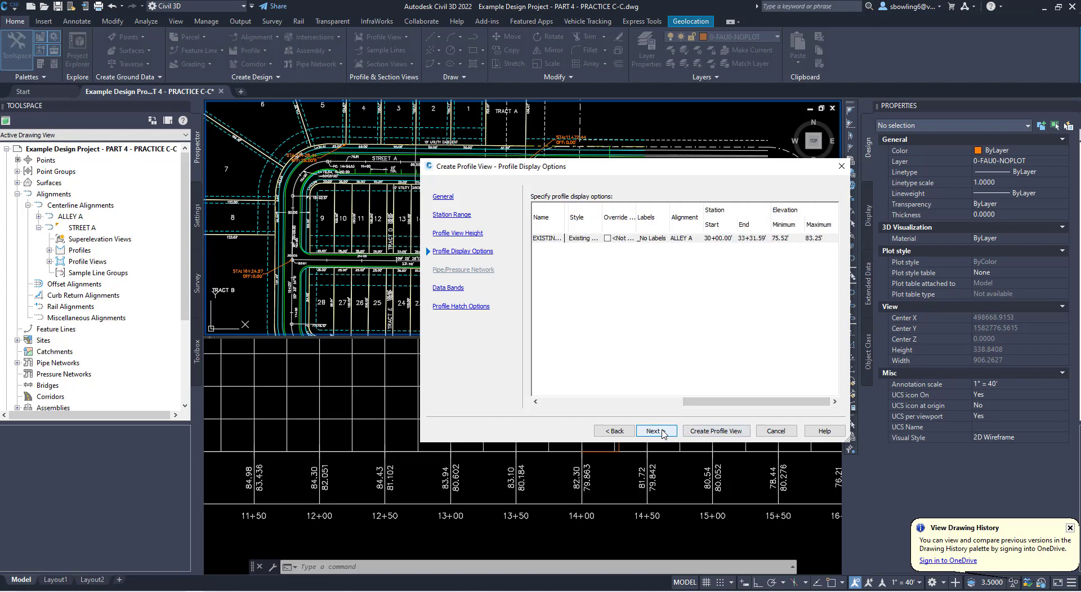
pyautogui.click(672, 431)
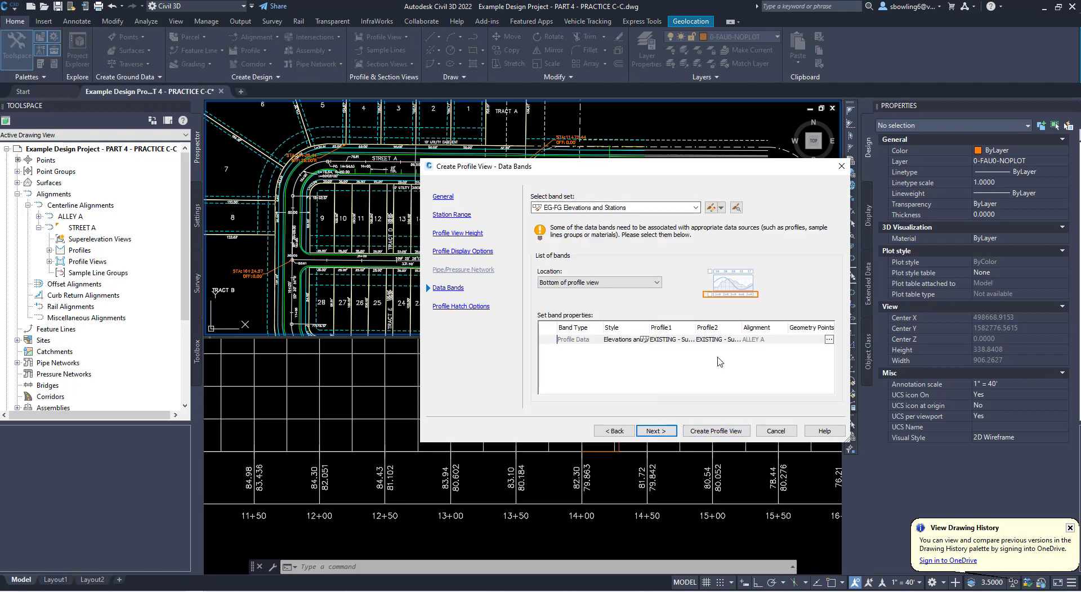
pyautogui.click(650, 434)
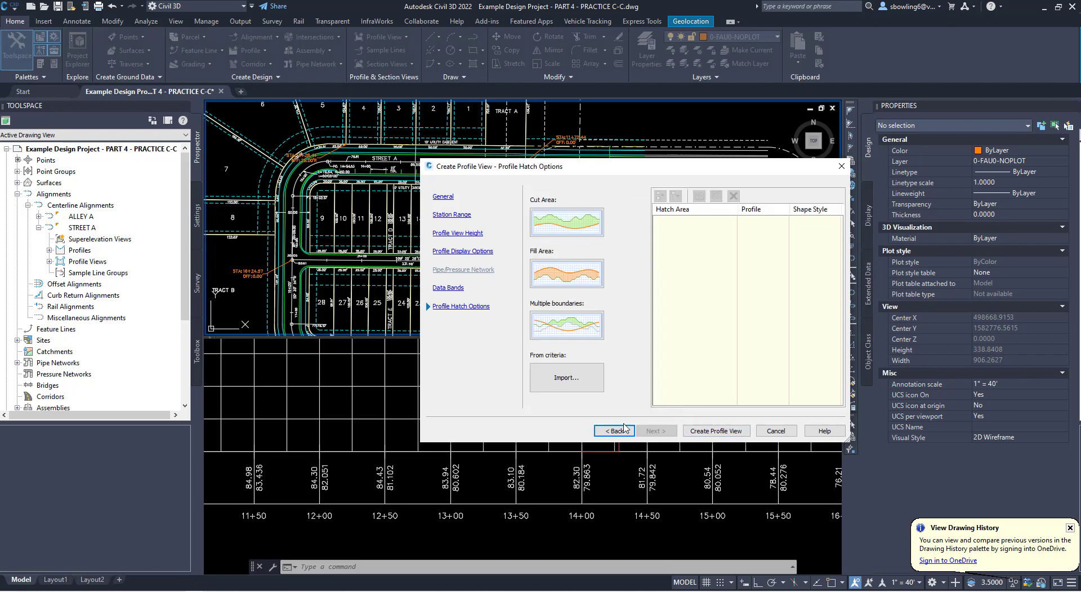
pyautogui.click(717, 431)
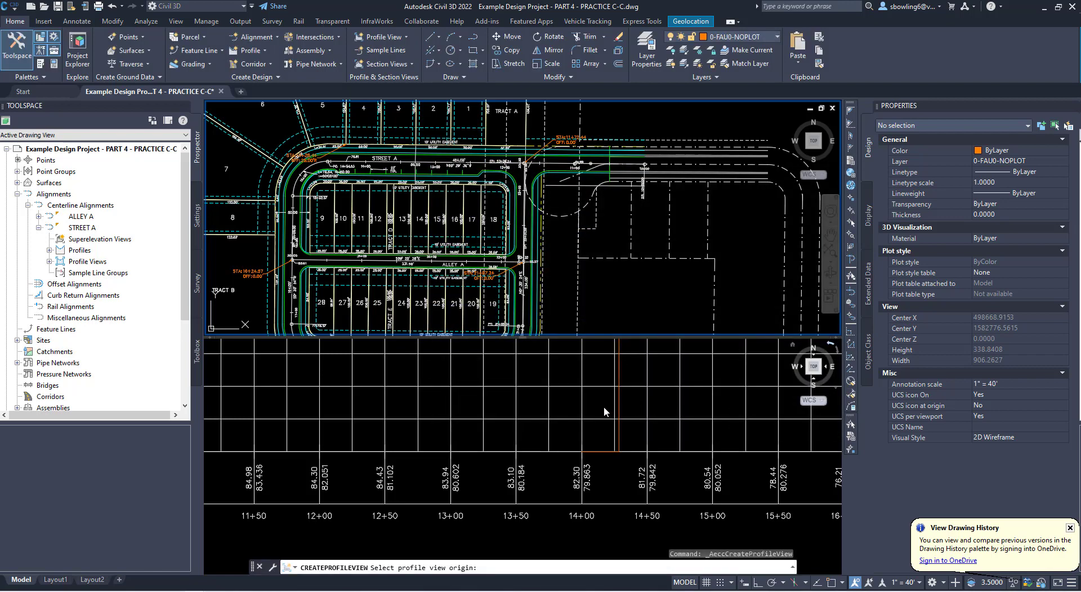
pyautogui.scroll(-5, 605, 412)
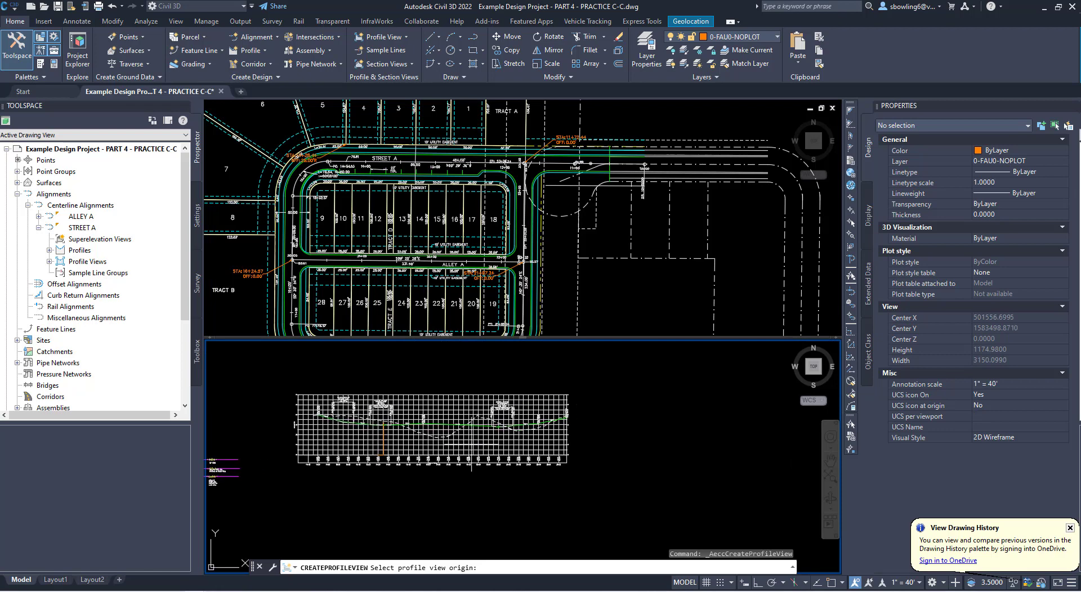
pyautogui.click(633, 472)
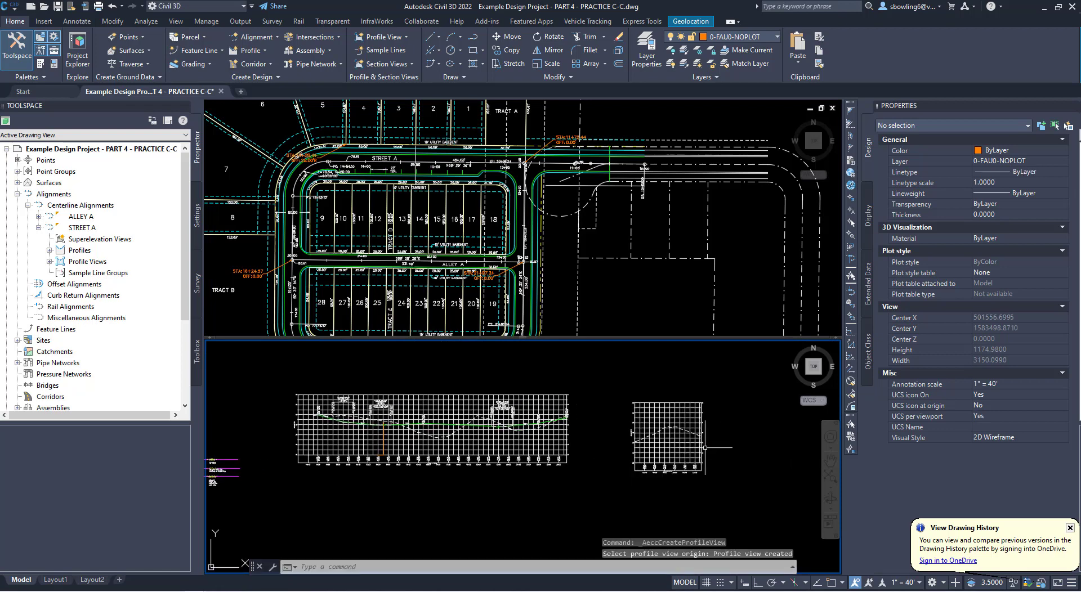
pyautogui.scroll(4, 705, 448)
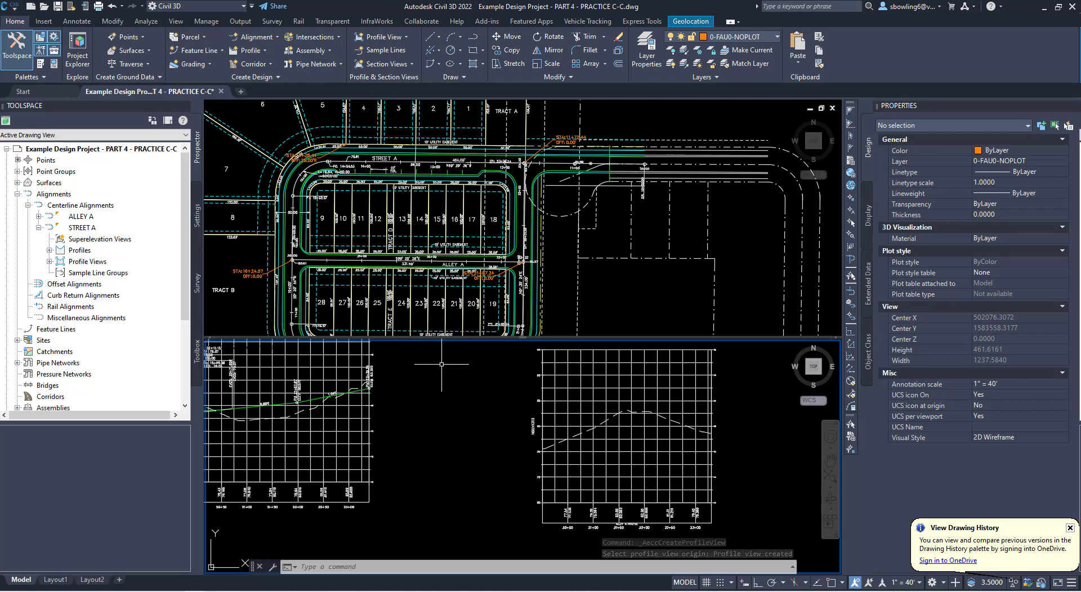
# Zoom to station 23+39 and drag the 83.39 elevation label clear of the station text
pyautogui.scroll(3, 407, 231)
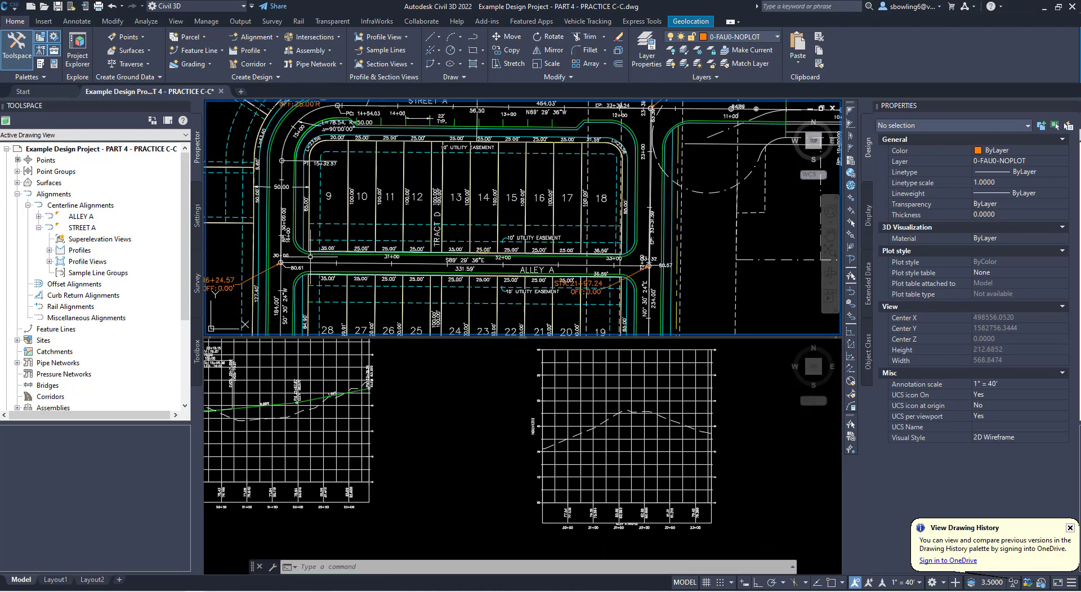
pyautogui.moveTo(407, 231); pyautogui.dragTo(429, 211, button='middle')
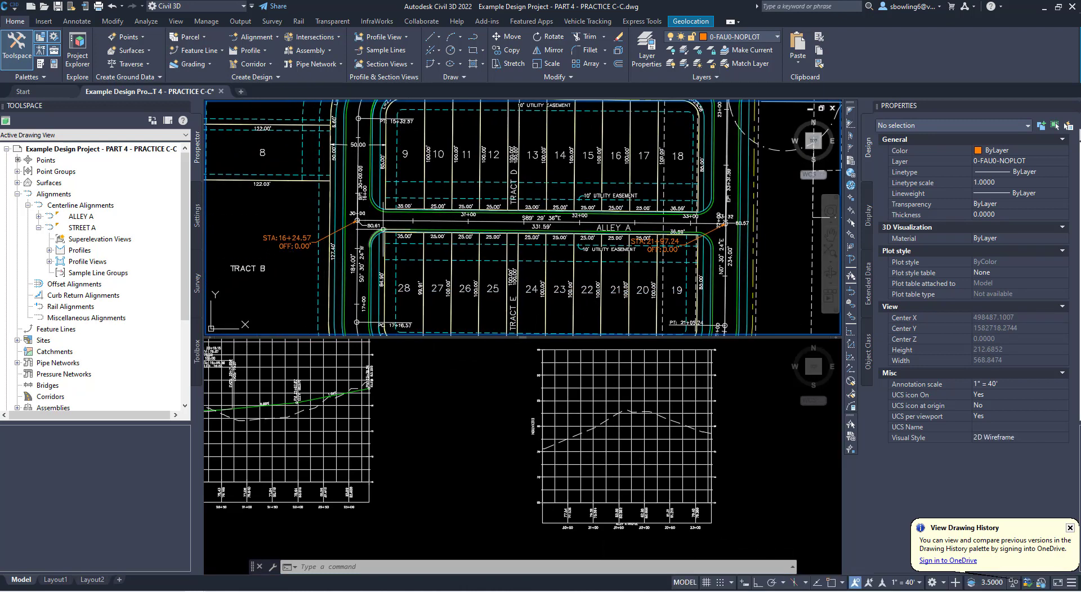
pyautogui.scroll(8, 779, 223)
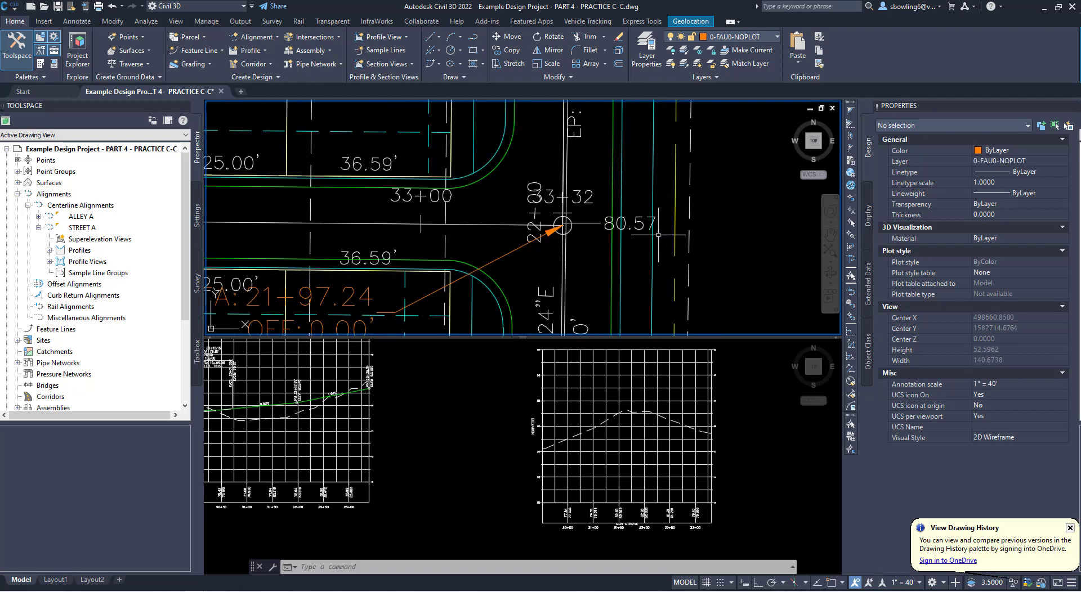
pyautogui.scroll(-10, 673, 220)
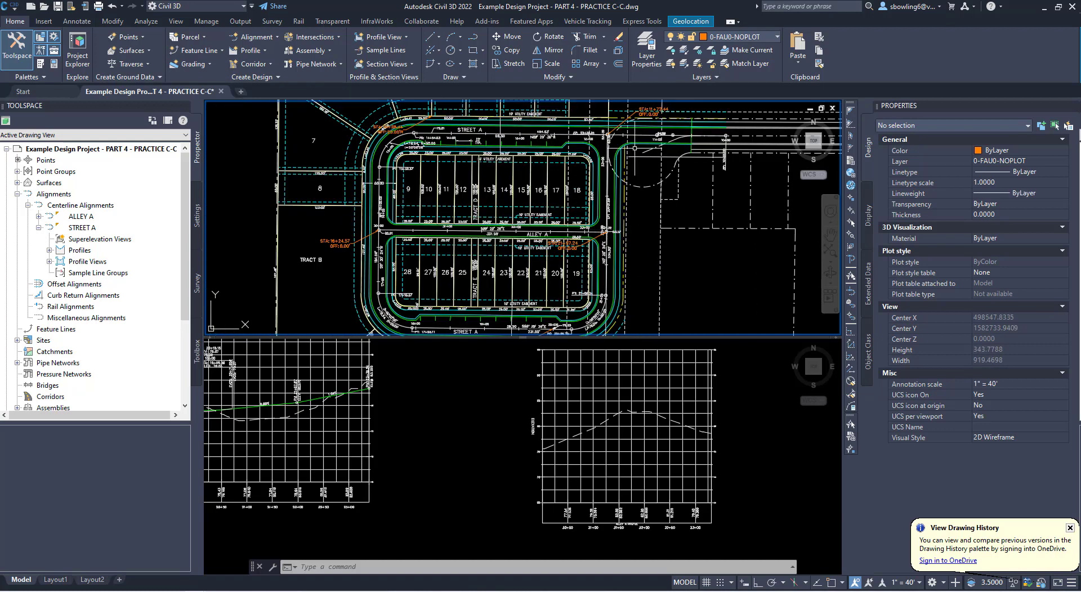
pyautogui.scroll(8, 621, 181)
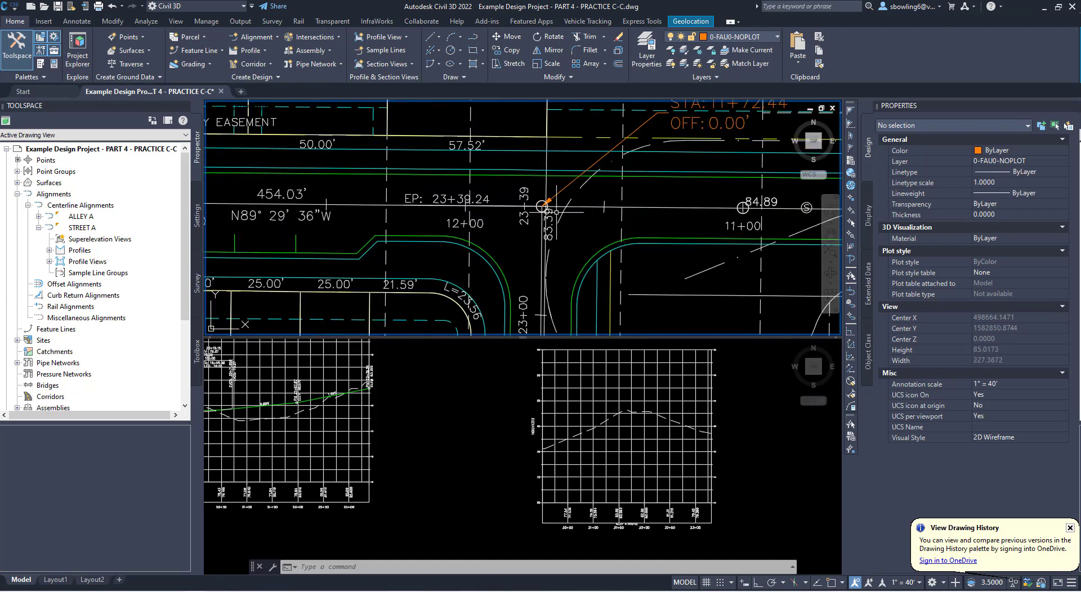
pyautogui.click(545, 203)
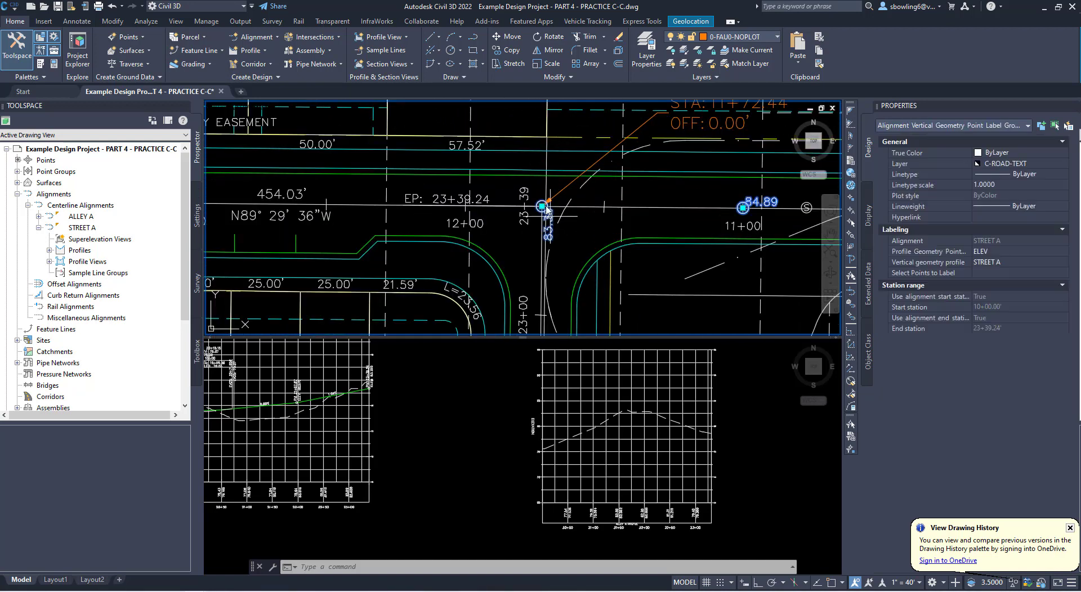
pyautogui.click(546, 210)
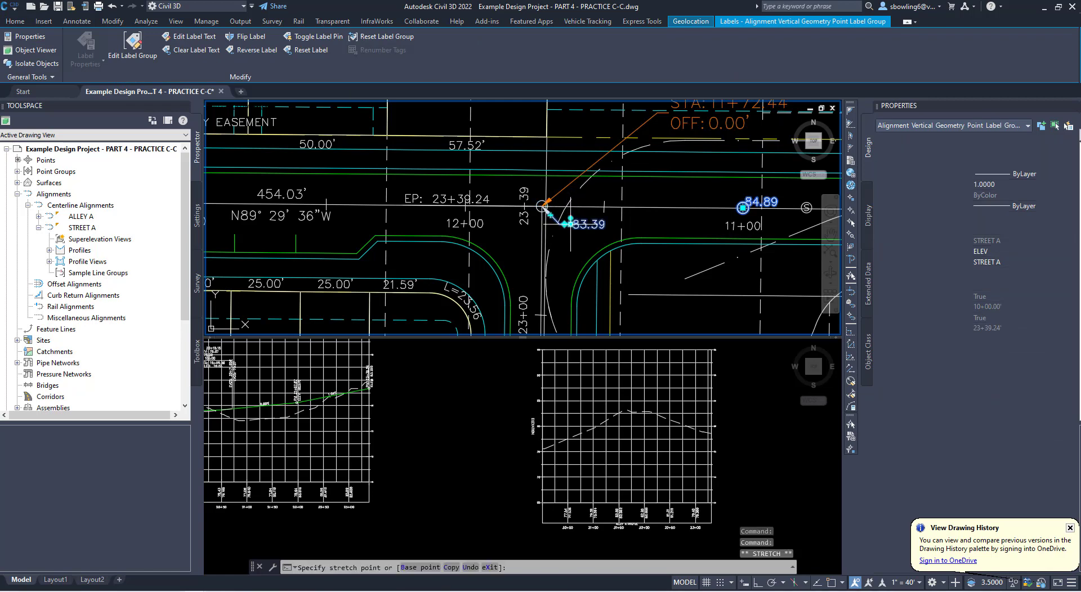
pyautogui.click(565, 224)
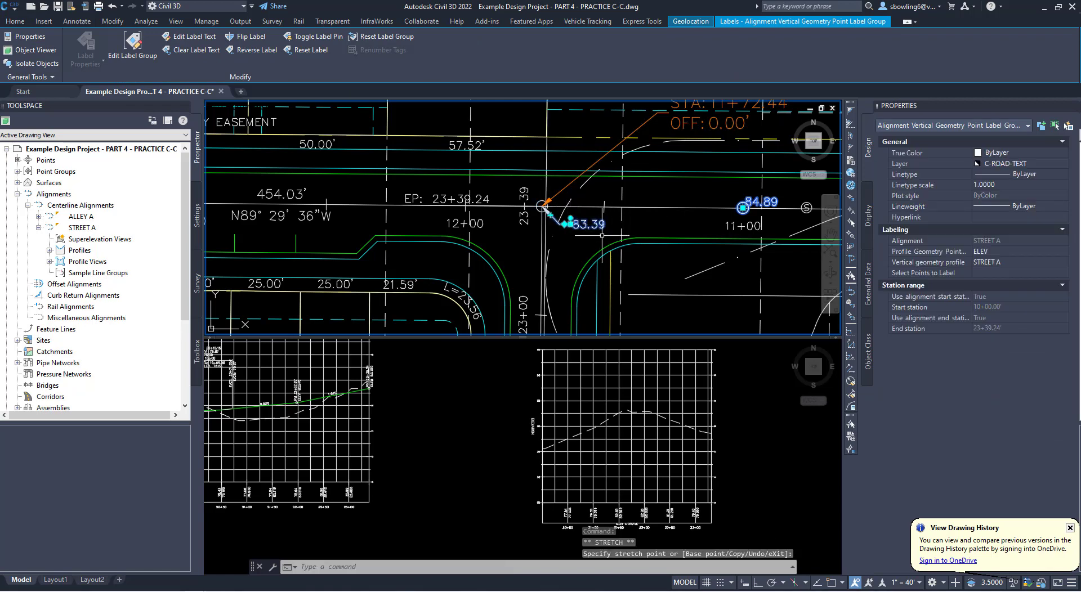
pyautogui.moveTo(587, 251); pyautogui.dragTo(568, 301, button='middle')
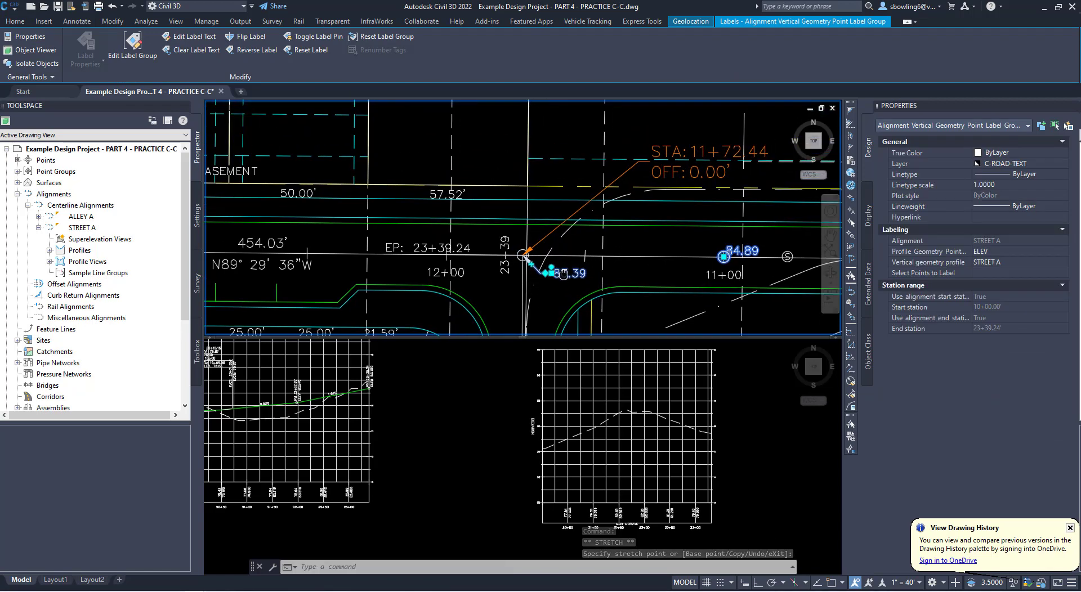
pyautogui.press('Escape')
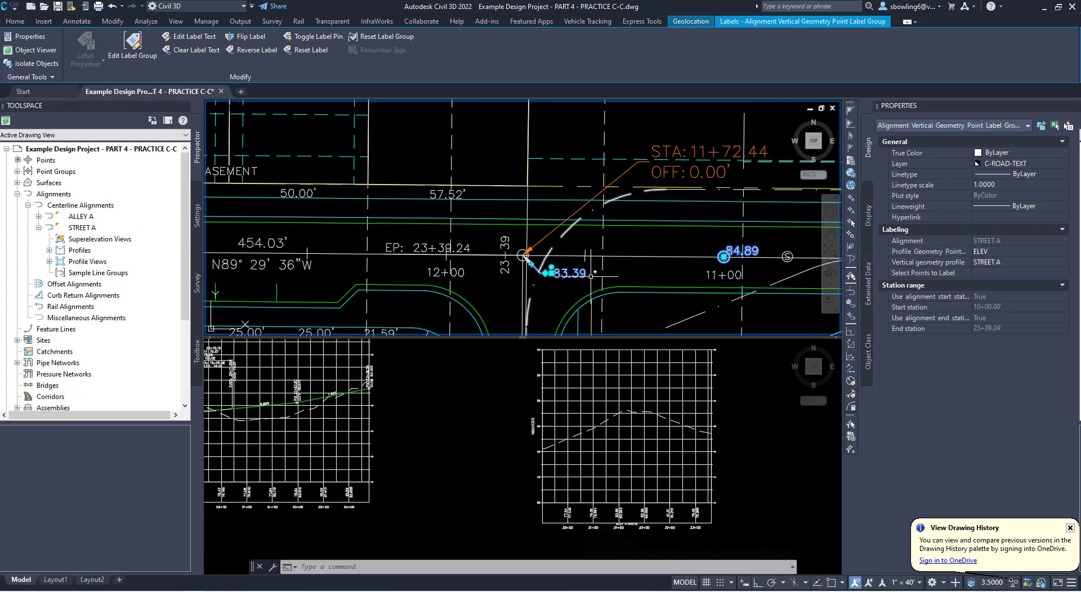
pyautogui.press('Escape')
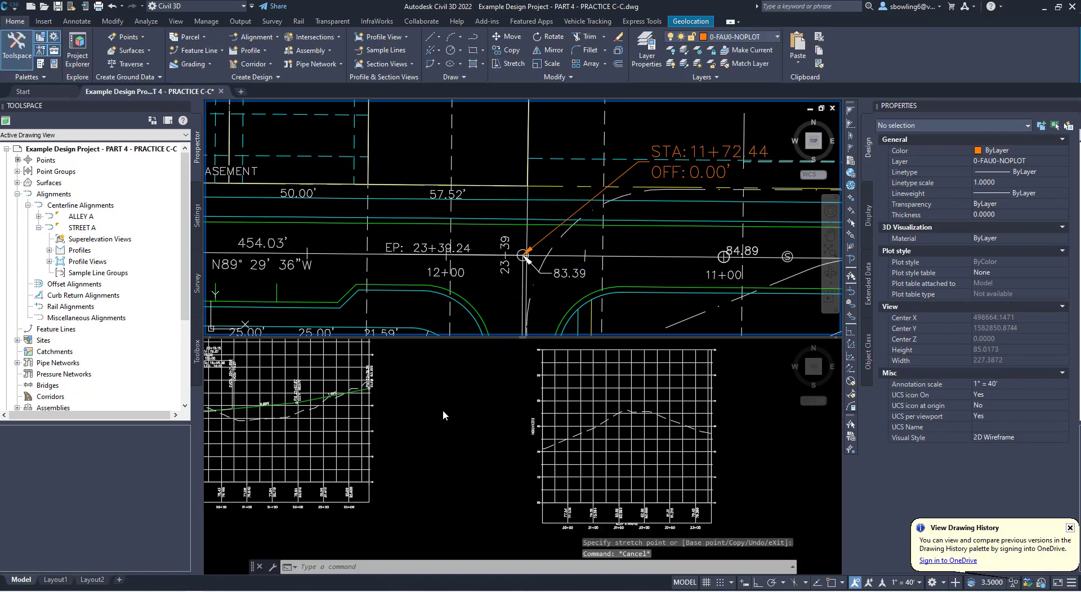
# Start a polyline at the profile grid intersection using an Intersection snap
pyautogui.click(521, 434)
pyautogui.scroll(-4, 520, 434)
pyautogui.scroll(5, 457, 436)
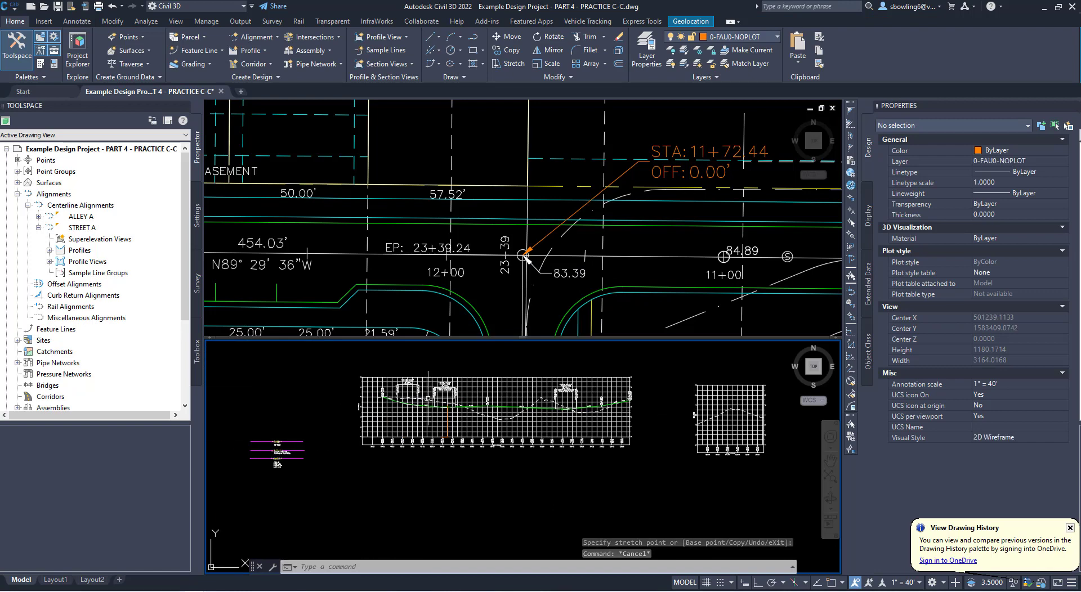
pyautogui.scroll(5, 423, 435)
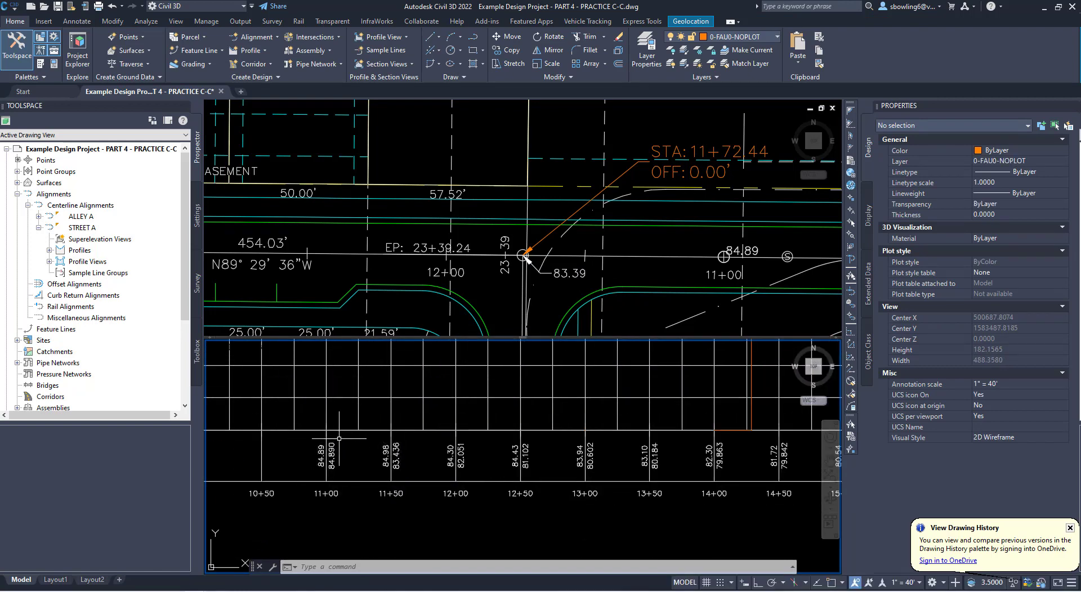
pyautogui.press('Escape')
pyautogui.press('Escape')
pyautogui.press('Escape')
pyautogui.write('pl')
pyautogui.press('Return')
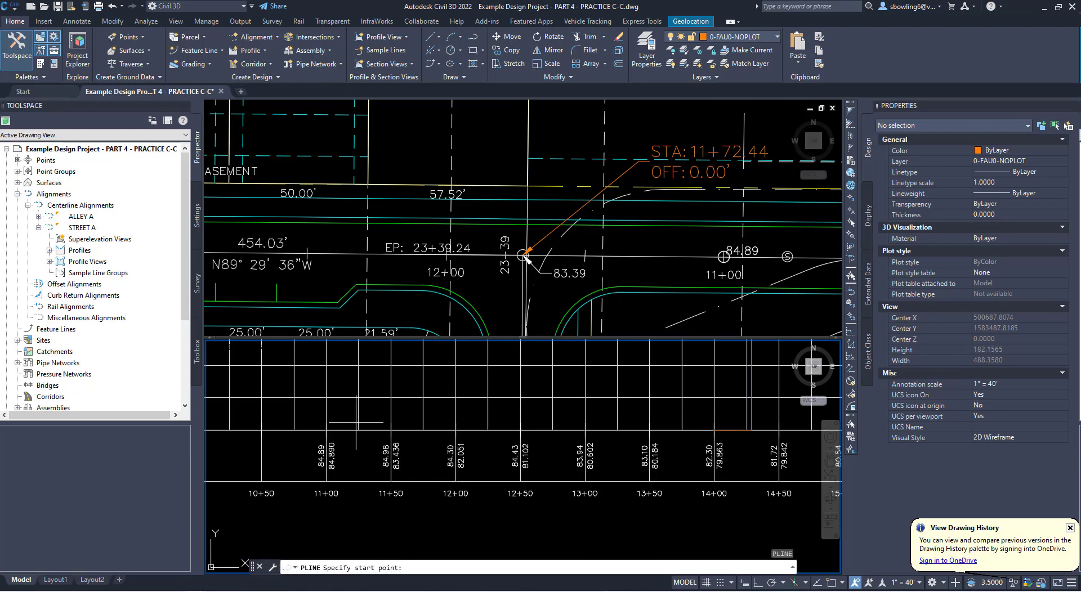
pyautogui.keyDown('shift'); pyautogui.rightClick(344, 157); pyautogui.keyUp('shift')
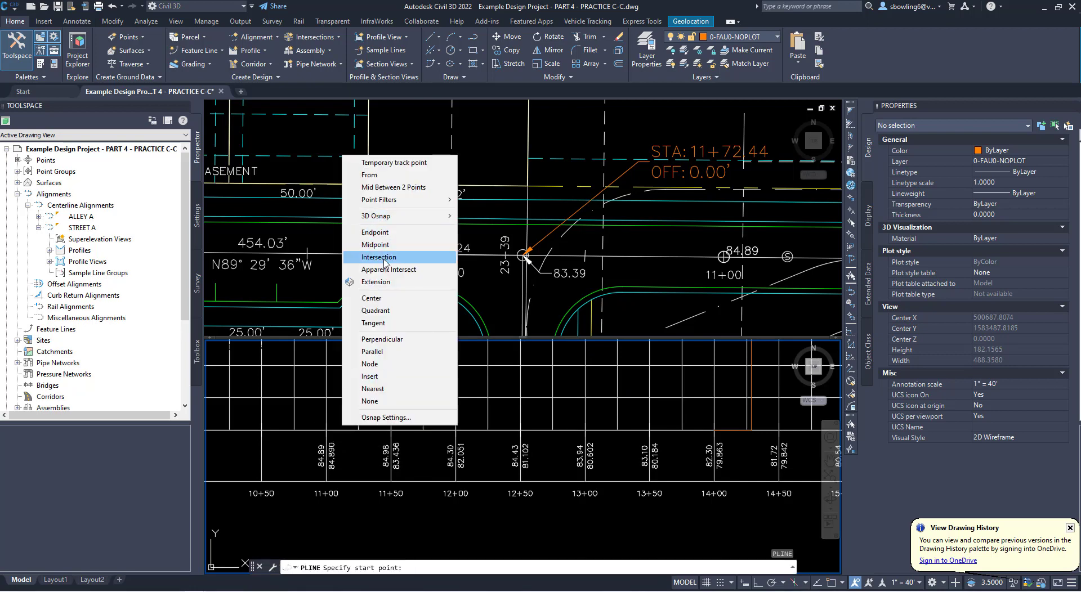
pyautogui.click(384, 260)
pyautogui.click(326, 431)
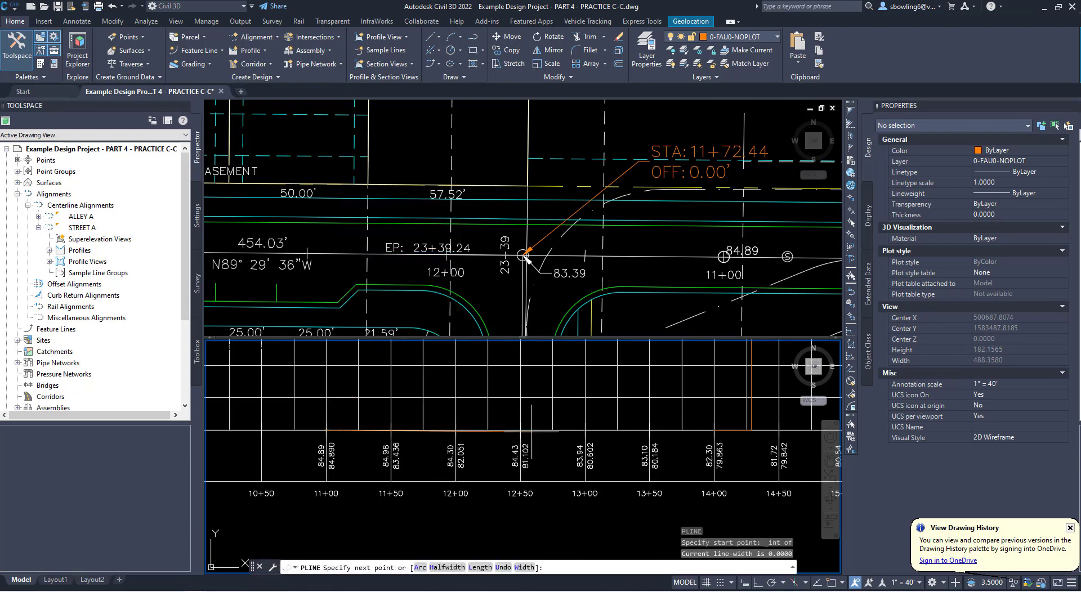
# Draw the guide line horizontally 72.44 long with Ortho on and finish it
pyautogui.press('F8')
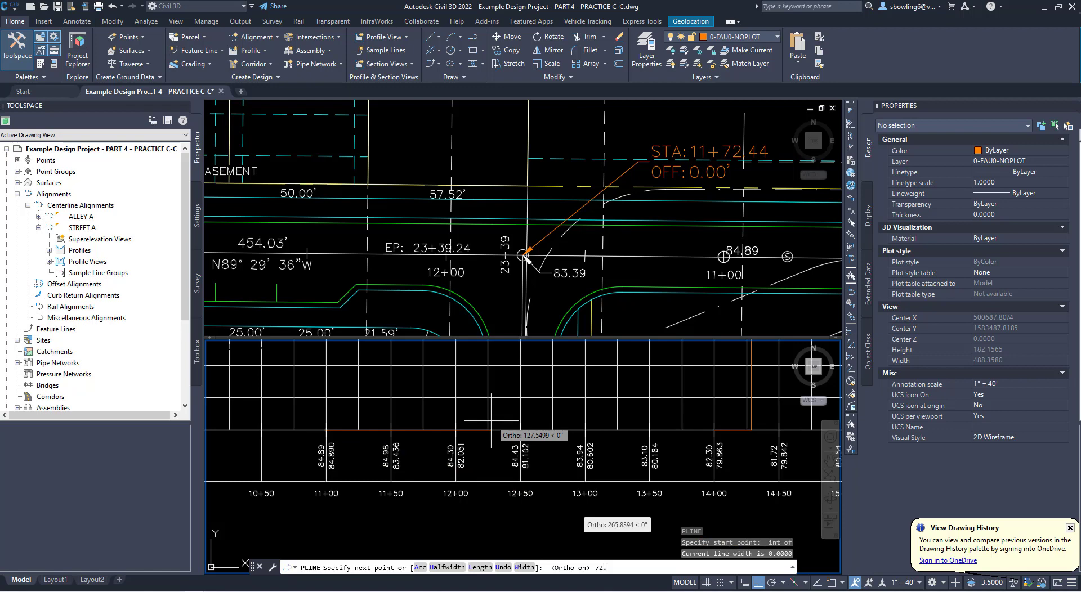
pyautogui.write('72.44')
pyautogui.press('Return')
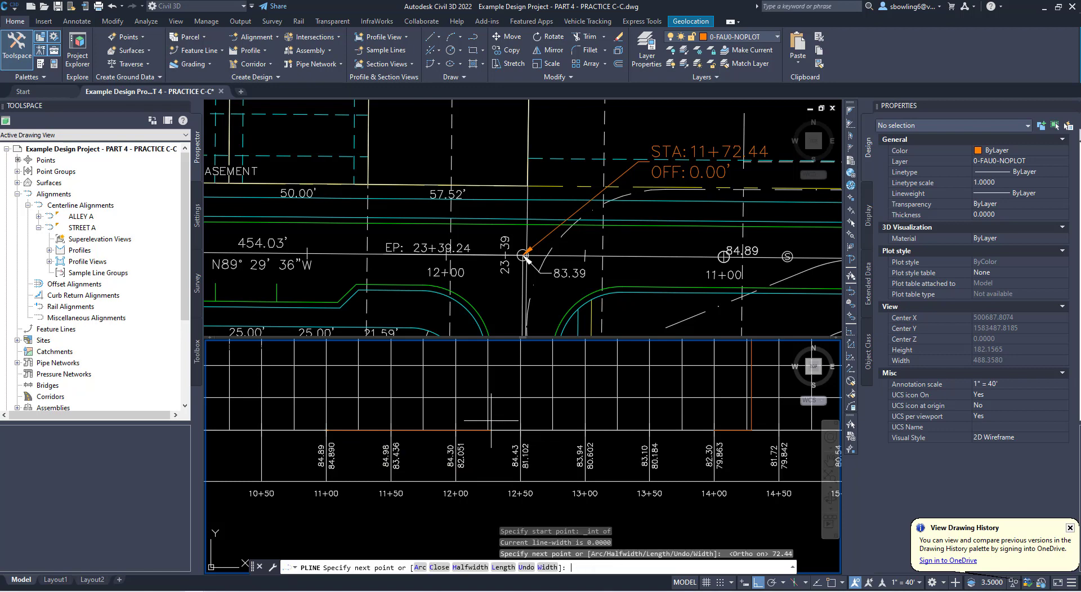
pyautogui.scroll(-5, 459, 460)
pyautogui.scroll(3, 473, 403)
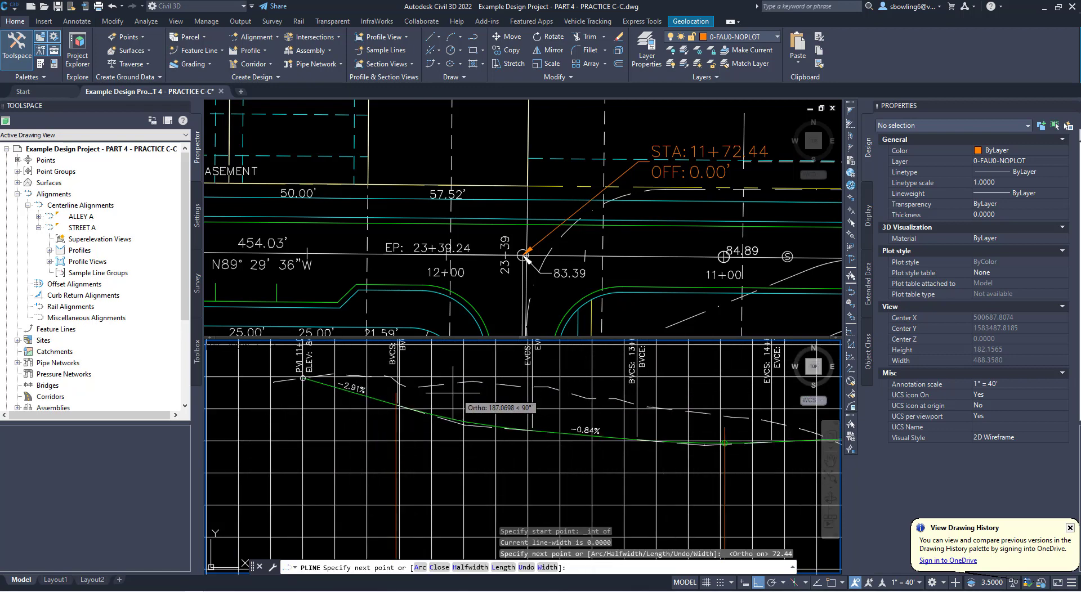
pyautogui.scroll(3, 396, 404)
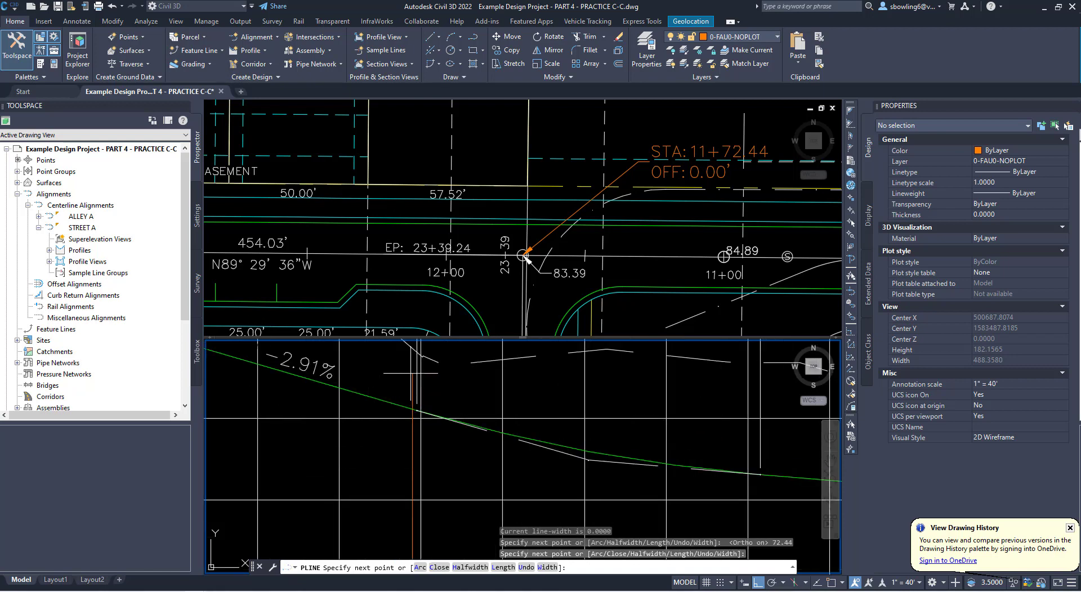
pyautogui.press('Escape')
pyautogui.press('Escape')
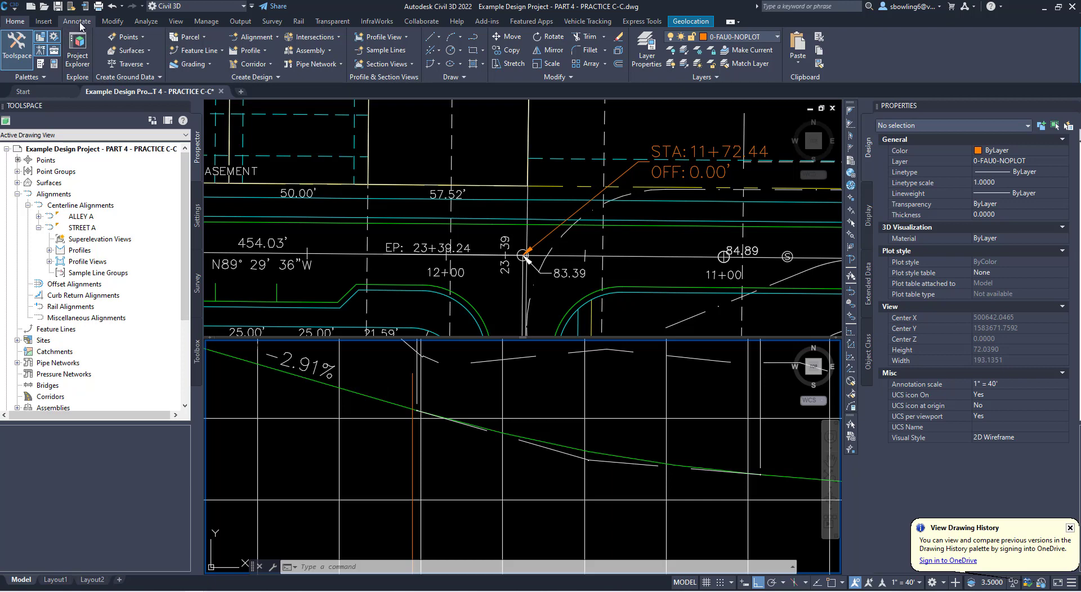
# Set up Add Labels for Profile View features with the Station Elevation label type
pyautogui.click(77, 21)
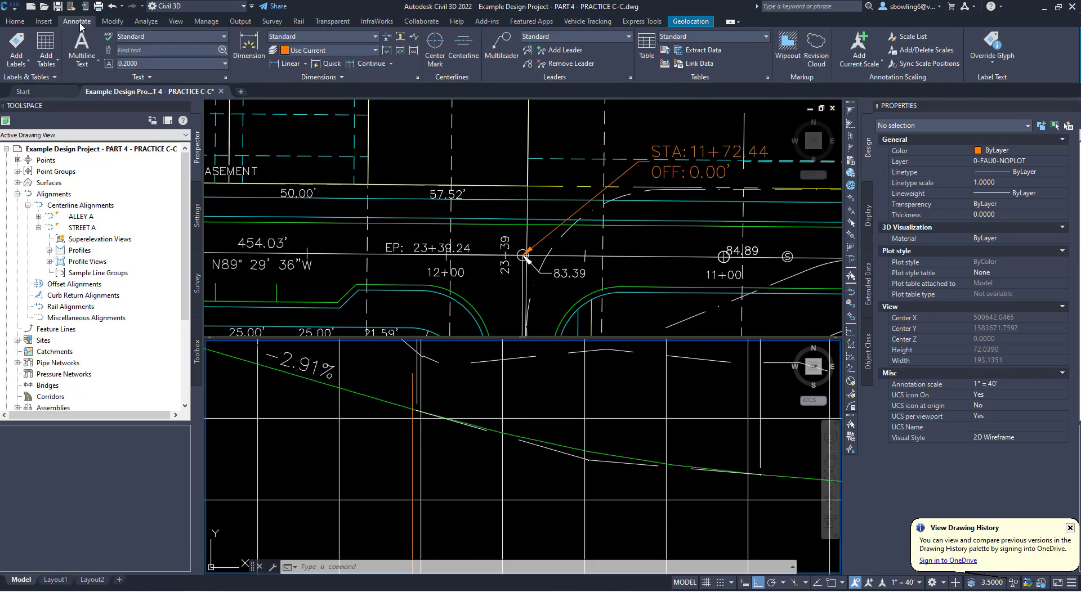
pyautogui.click(12, 44)
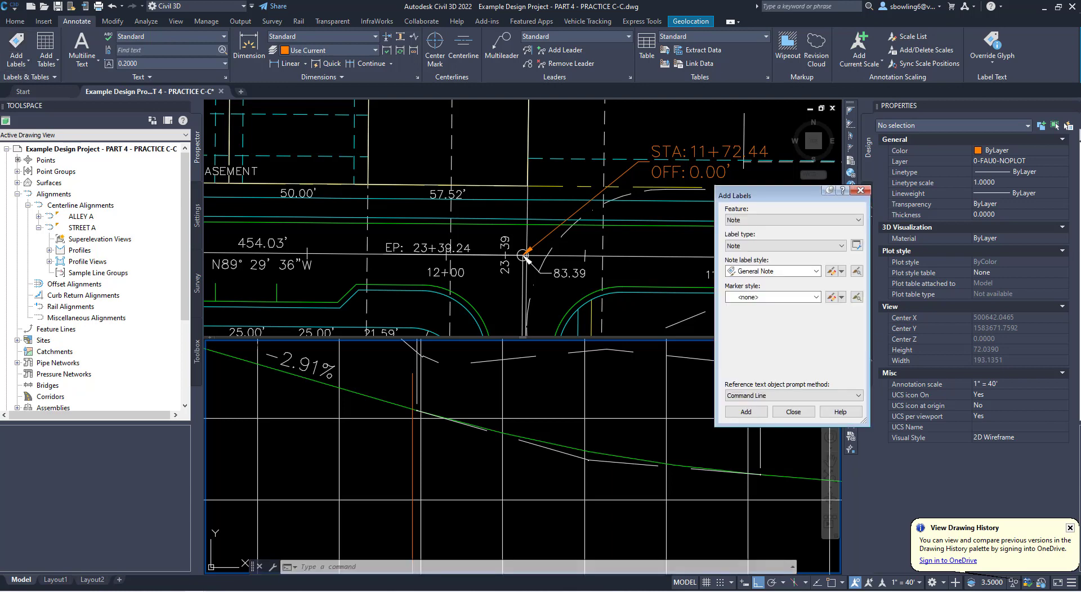
pyautogui.click(791, 220)
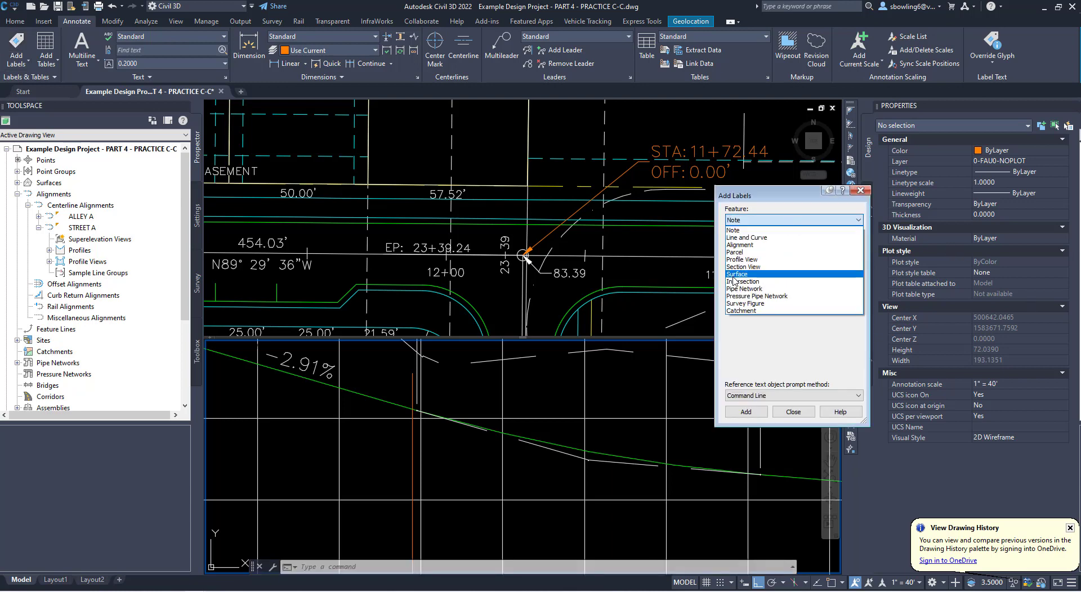
pyautogui.click(743, 260)
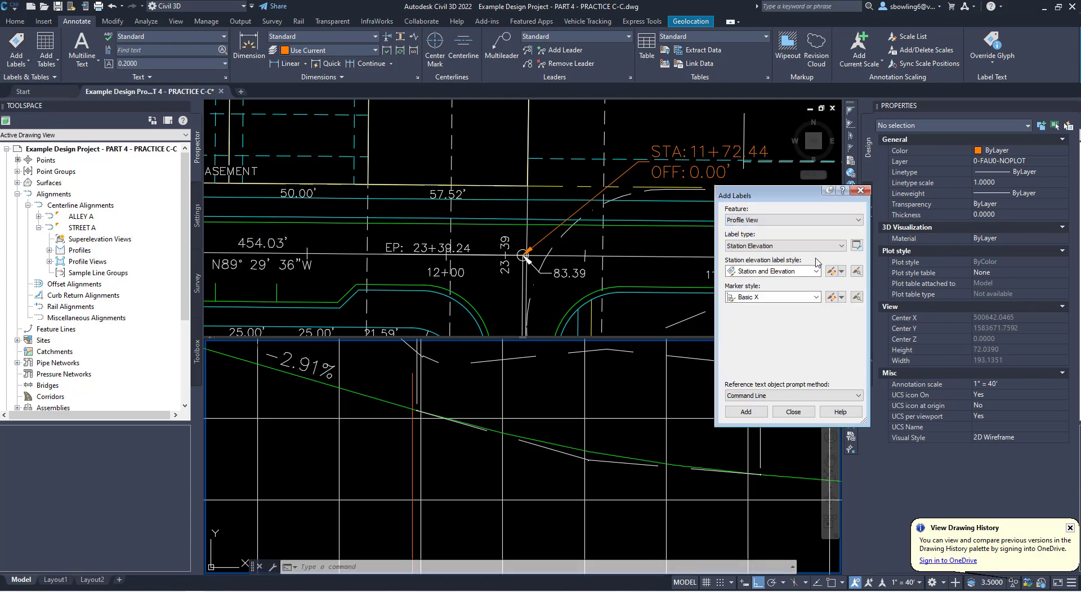
pyautogui.click(756, 277)
pyautogui.click(769, 248)
pyautogui.click(768, 249)
# Place a station-elevation label at STA 11+72.44, ELEV 82.78 using Apparent Intersection snaps
pyautogui.click(749, 413)
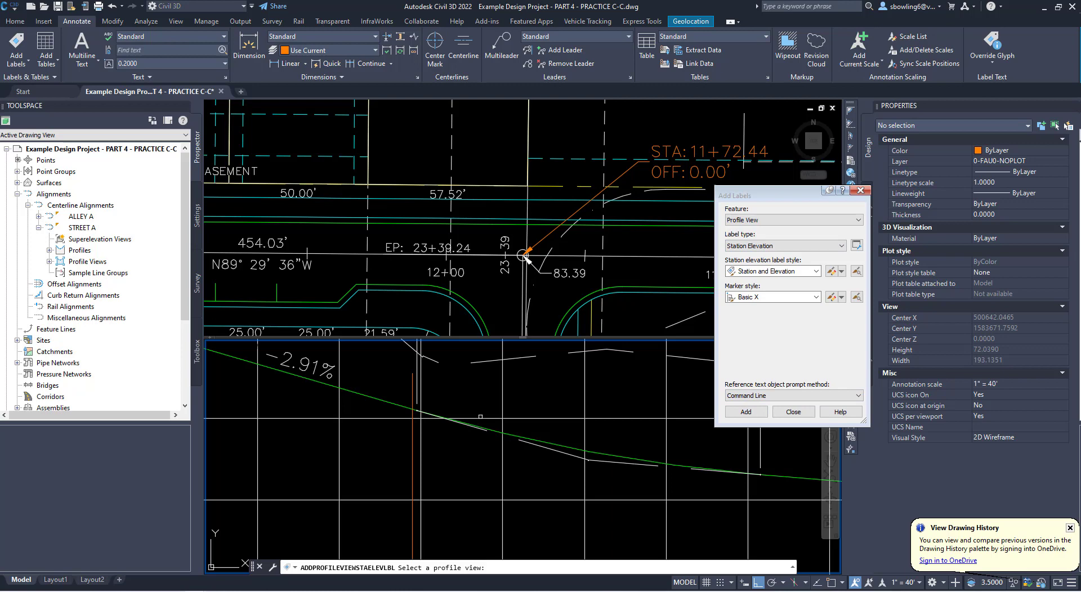
pyautogui.click(481, 420)
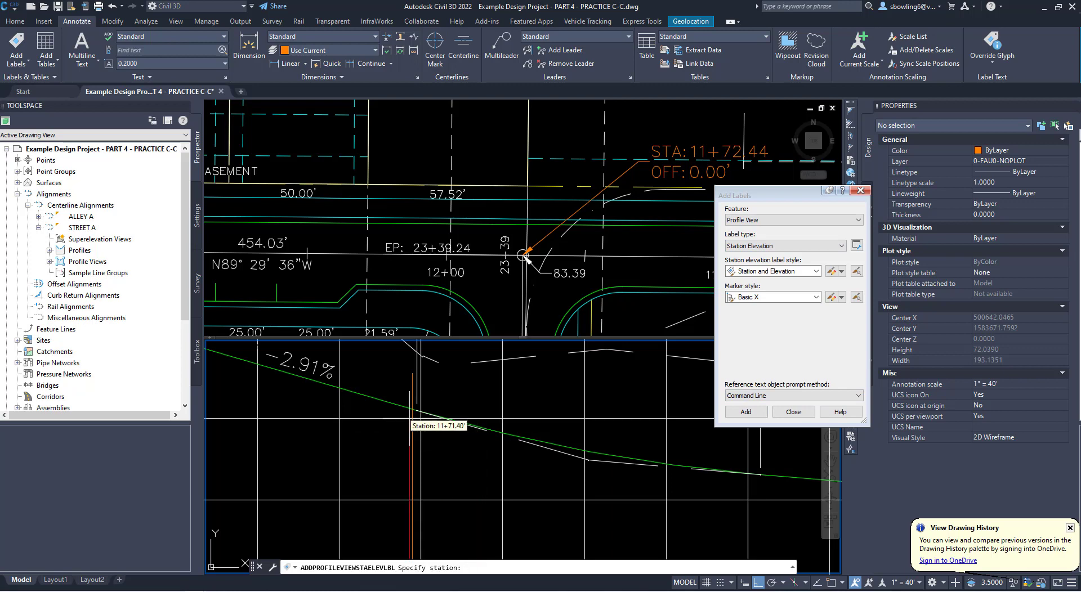
pyautogui.keyDown('shift'); pyautogui.rightClick(426, 391); pyautogui.keyUp('shift')
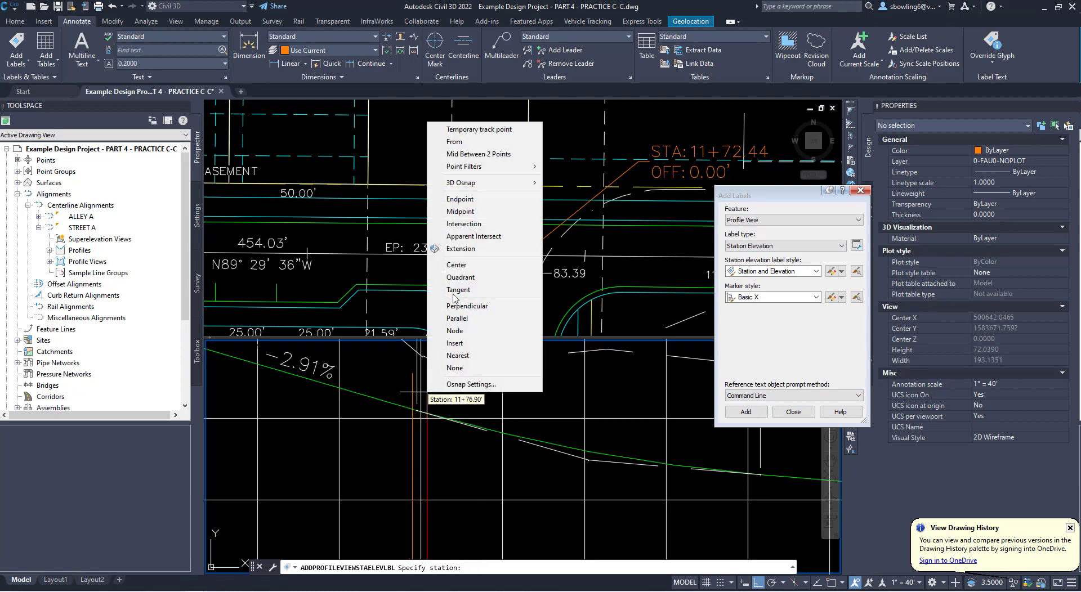
pyautogui.click(477, 237)
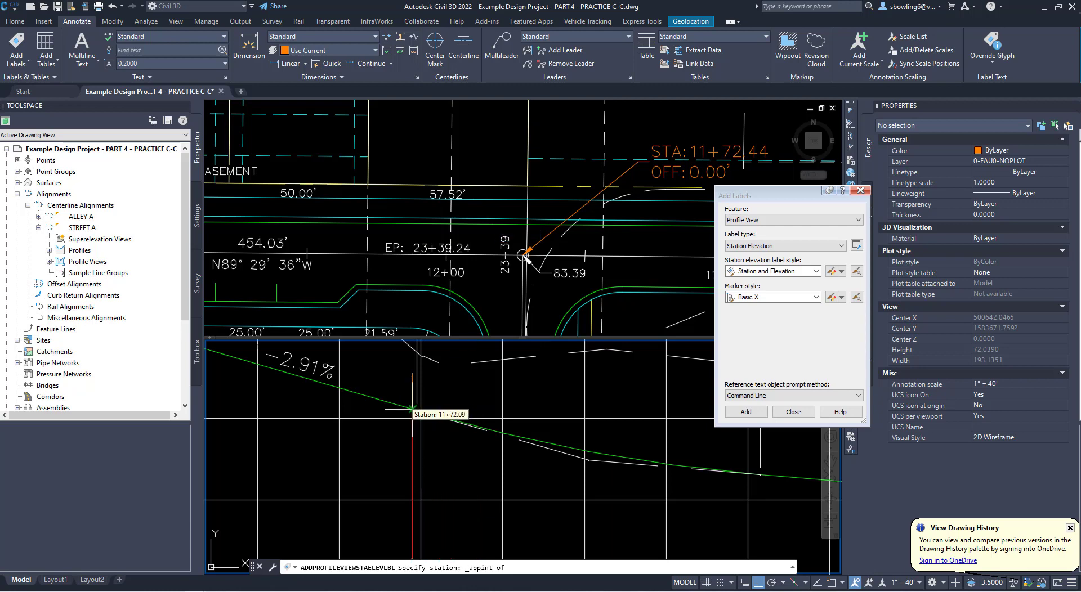
pyautogui.click(525, 257)
pyautogui.keyDown('shift'); pyautogui.rightClick(479, 394); pyautogui.keyUp('shift')
pyautogui.click(532, 238)
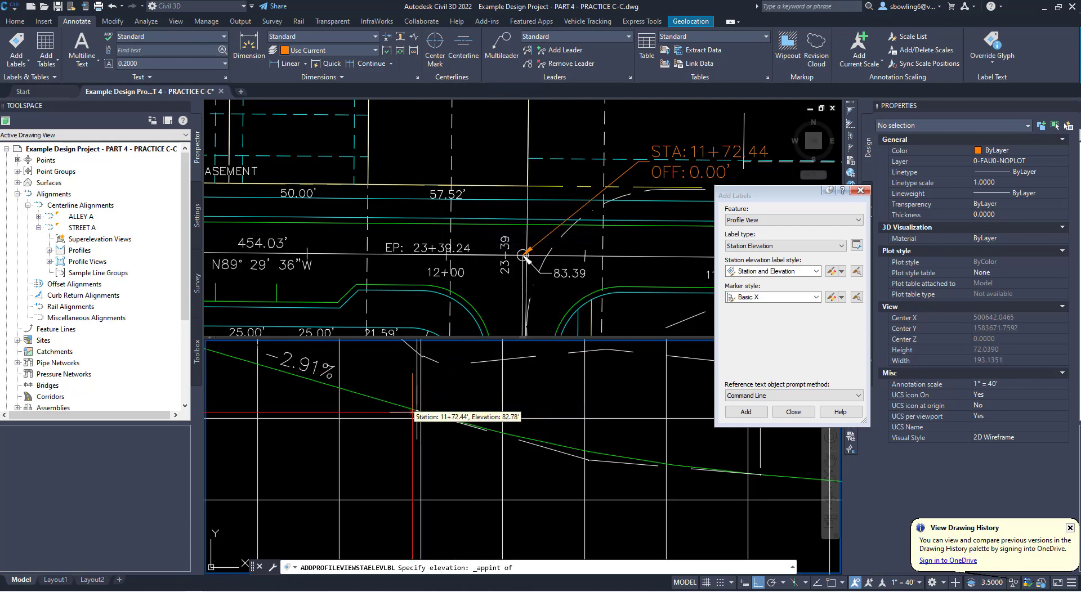
pyautogui.click(413, 413)
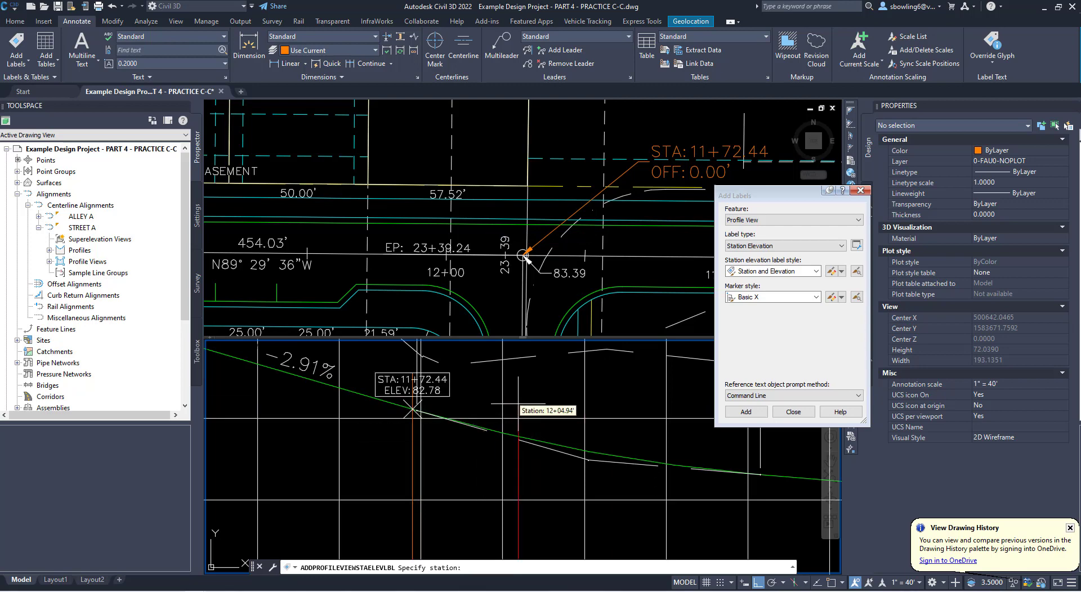
pyautogui.press('Return')
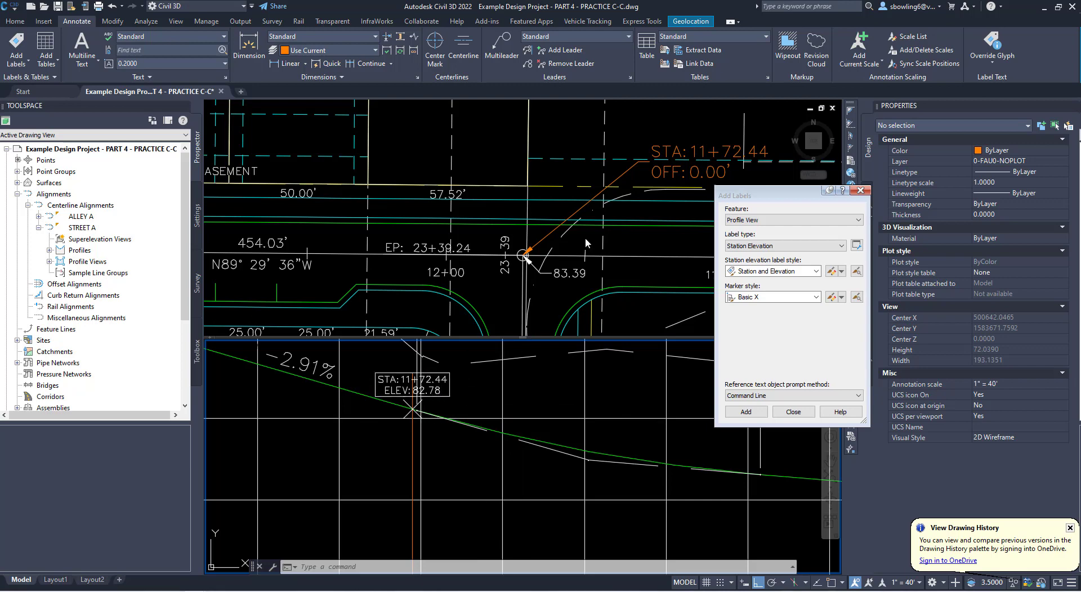
# Open the STREET A profile's geometry editor with the PVI grid view
pyautogui.scroll(-10, 539, 387)
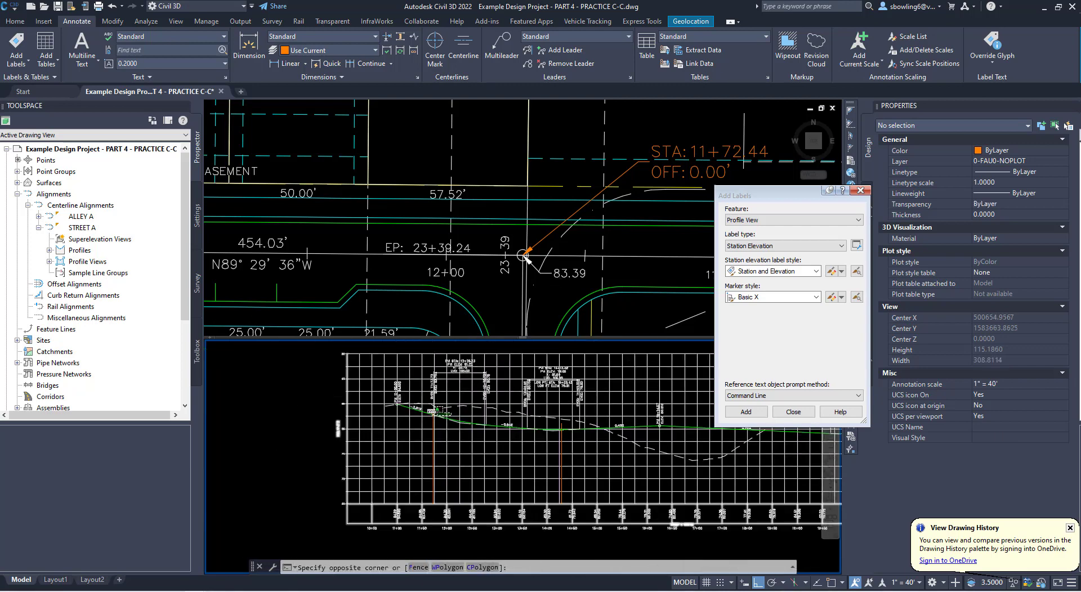
pyautogui.press('Escape')
pyautogui.scroll(8, 681, 430)
pyautogui.press('Escape')
pyautogui.press('Escape')
pyautogui.click(616, 421)
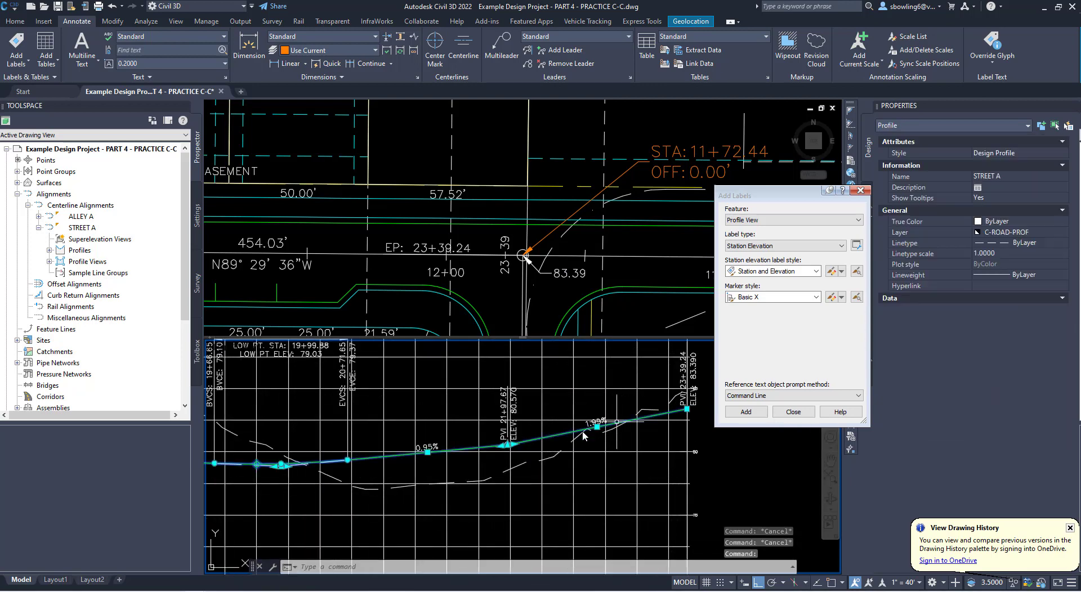
pyautogui.rightClick(587, 407)
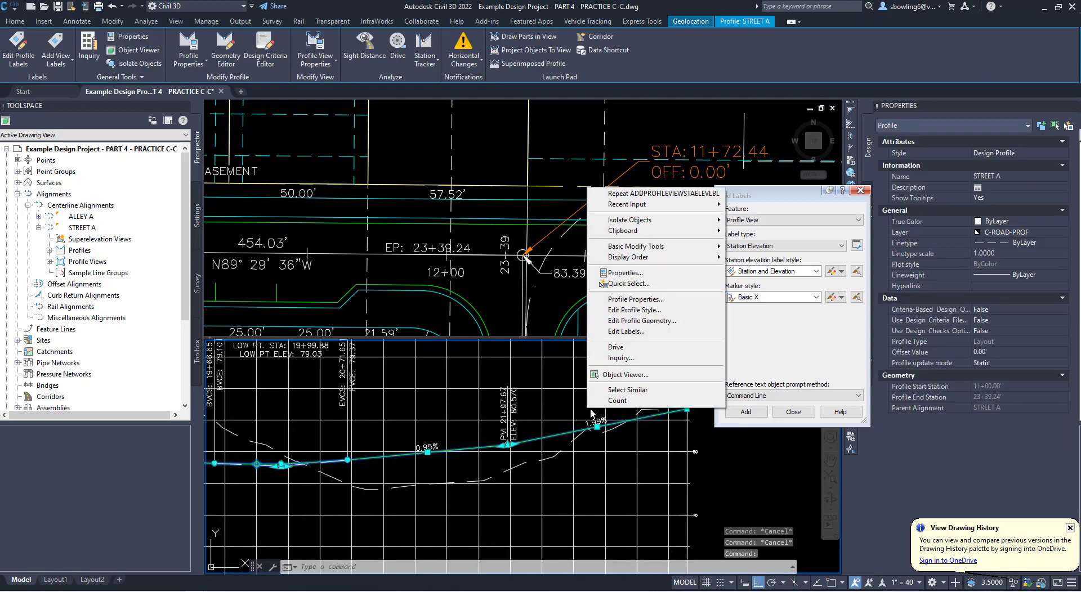
pyautogui.click(633, 321)
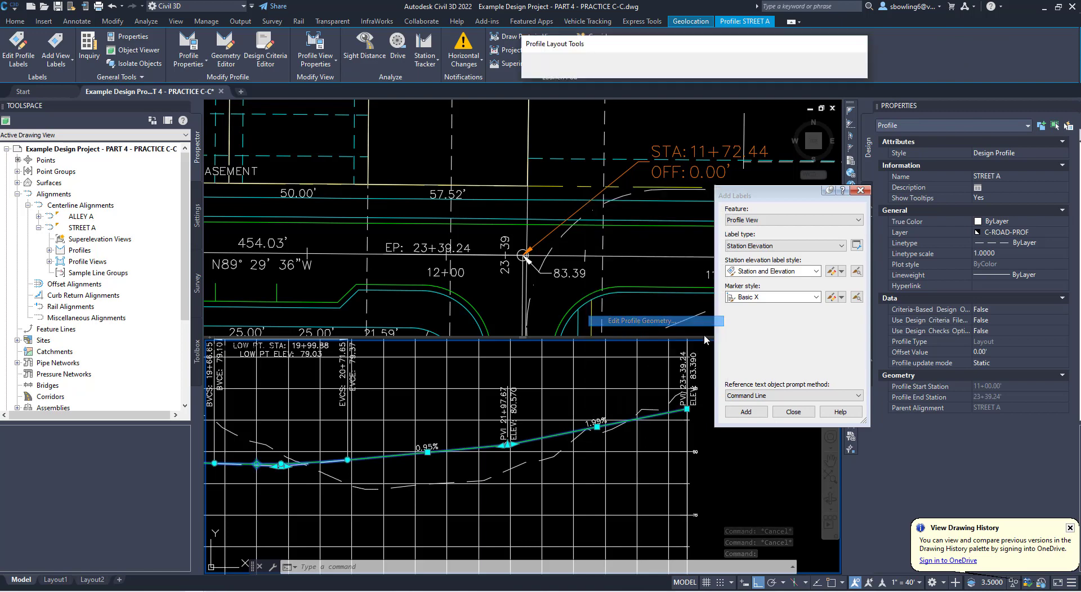
pyautogui.click(825, 60)
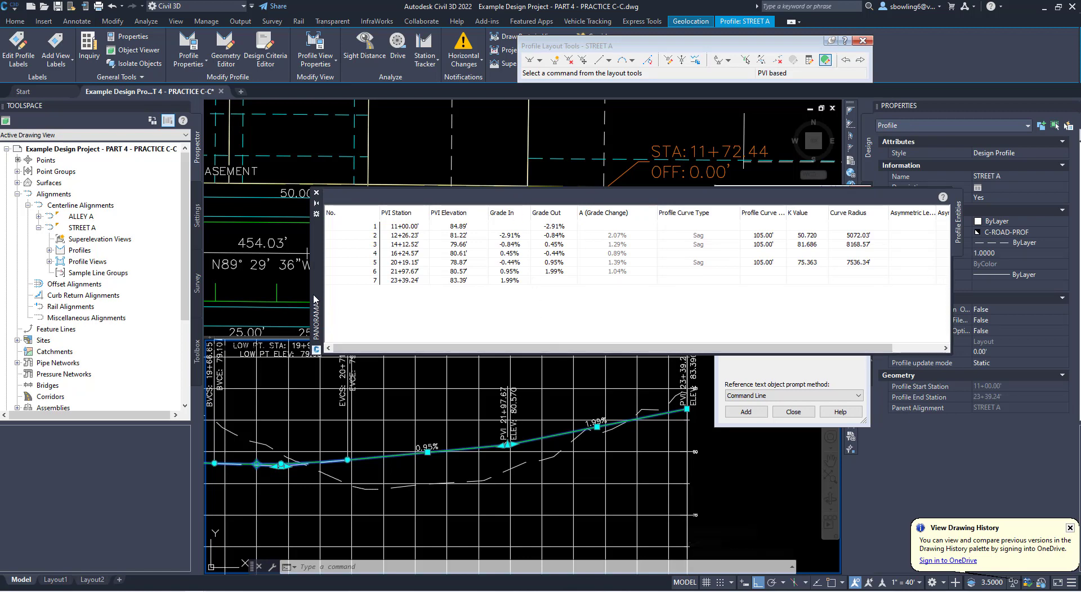
# Set the final PVI at 23+39.24 to elevation 82.78 in the PVI table
pyautogui.moveTo(315, 299)
pyautogui.mouseDown()
pyautogui.moveTo(329, 420)
pyautogui.moveTo(309, 541)
pyautogui.moveTo(321, 484)
pyautogui.moveTo(276, 494)
pyautogui.mouseUp()
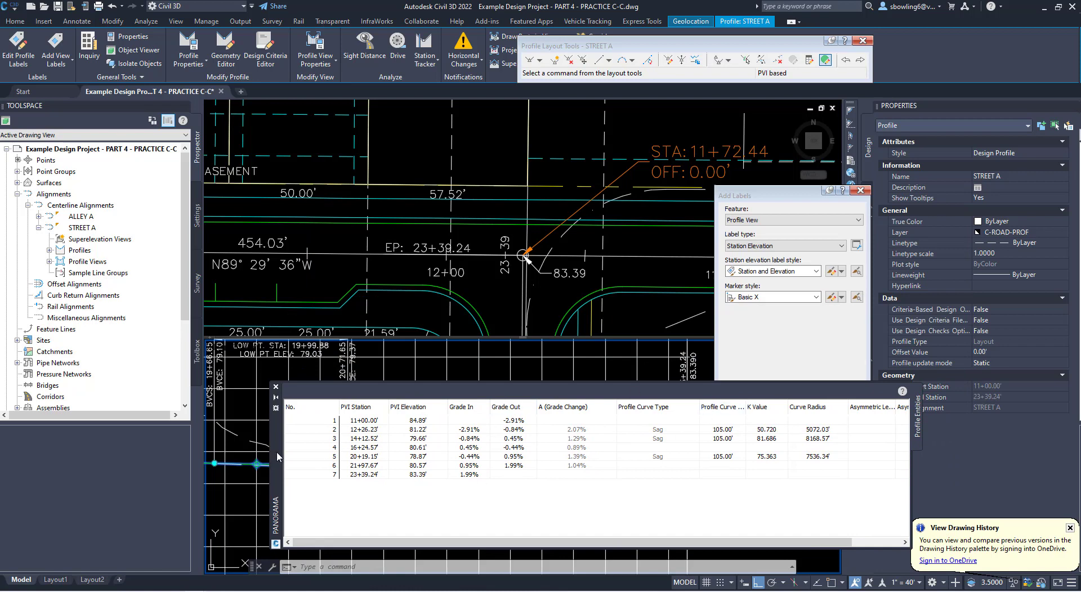
pyautogui.moveTo(273, 454); pyautogui.dragTo(370, 213)
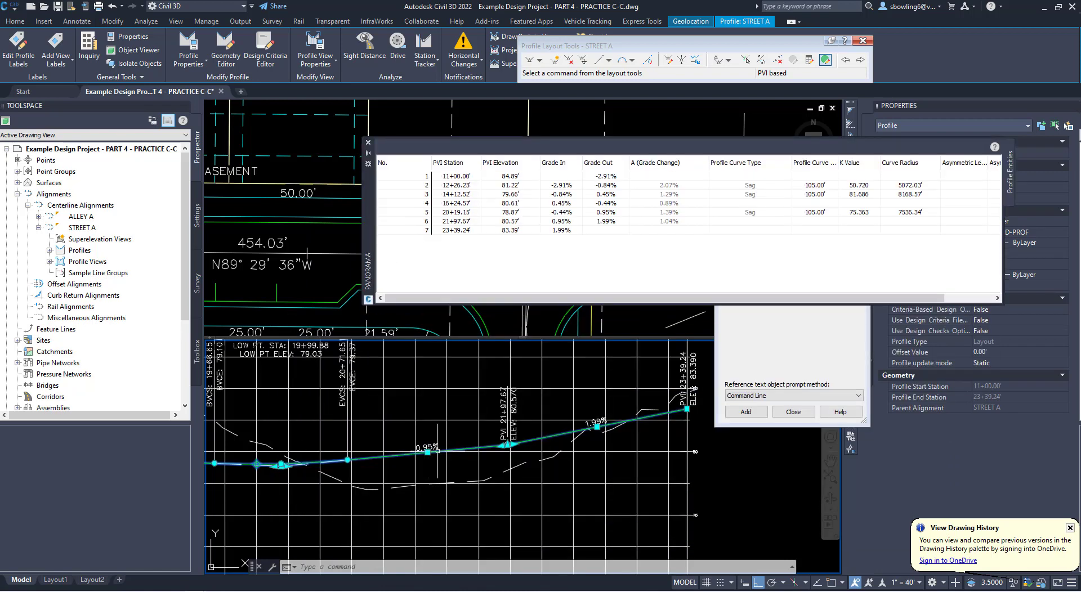
pyautogui.scroll(-5, 426, 458)
pyautogui.moveTo(426, 458); pyautogui.dragTo(448, 459, button='middle')
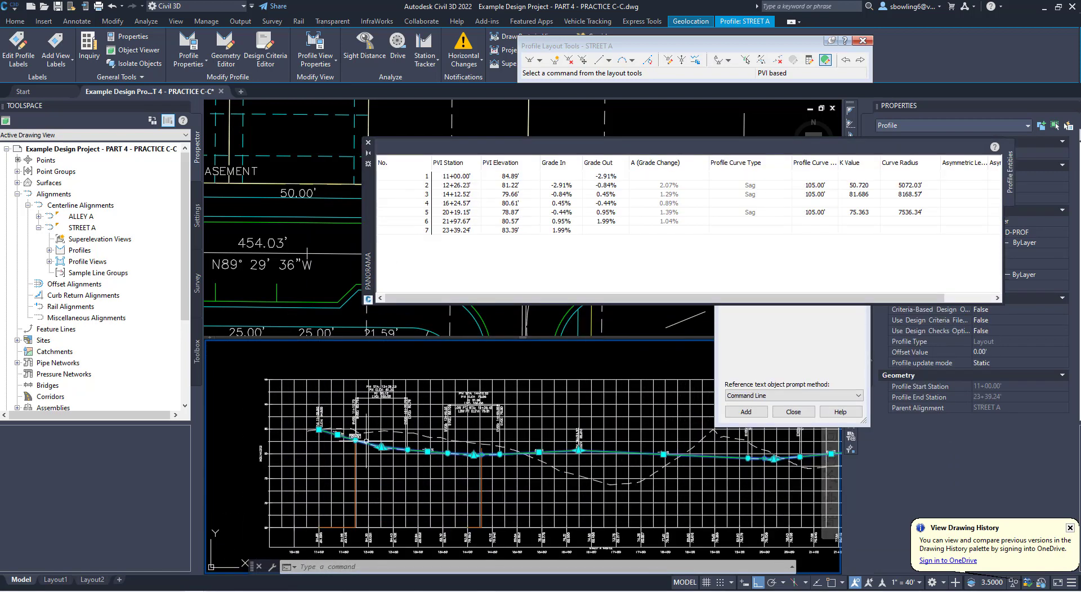
pyautogui.scroll(9, 361, 436)
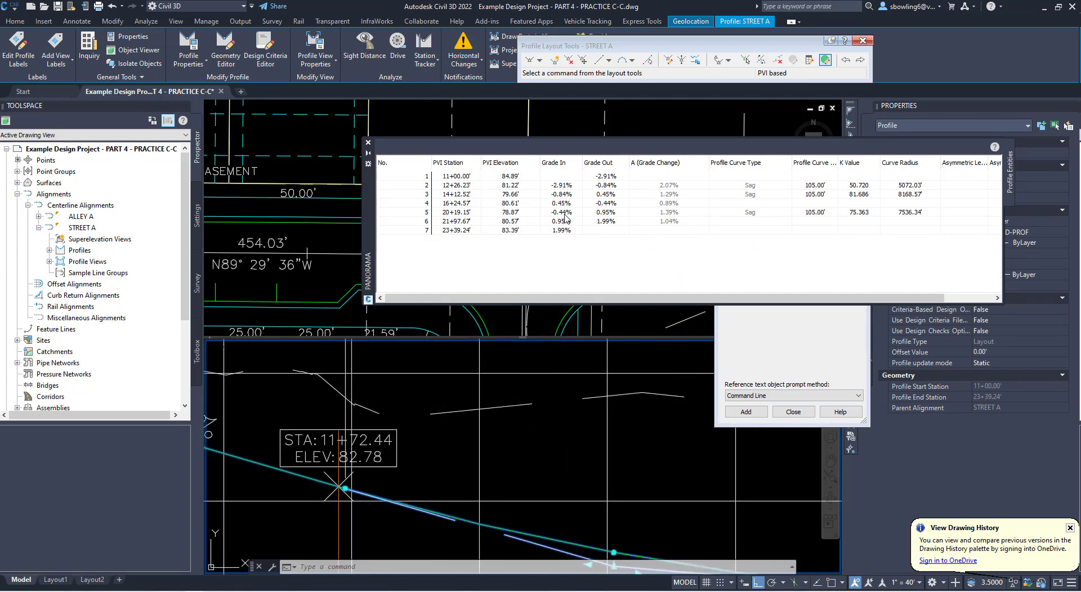
pyautogui.doubleClick(520, 231)
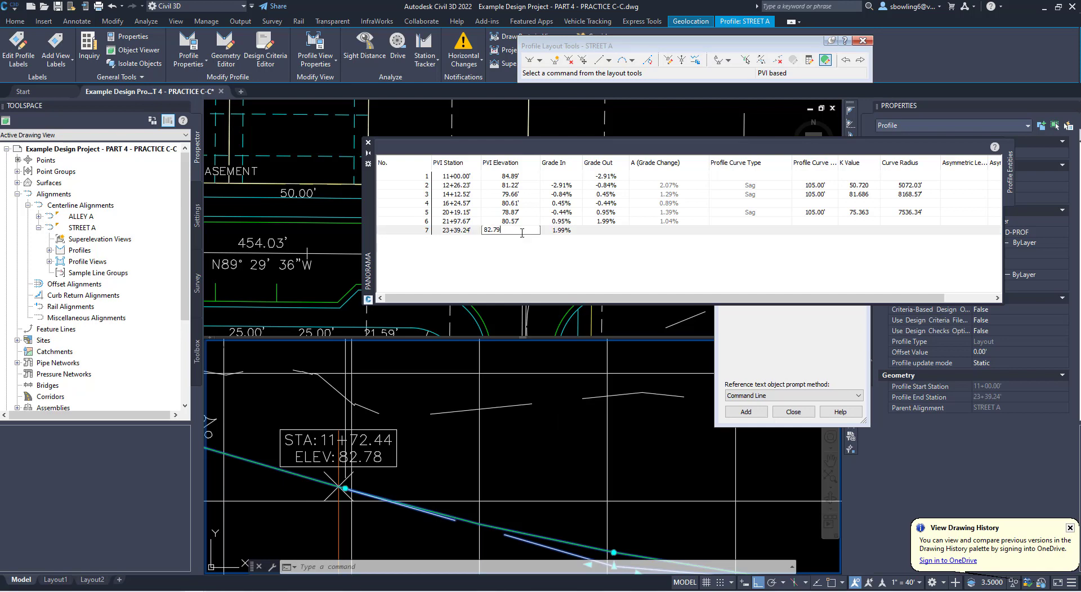
pyautogui.press('Return')
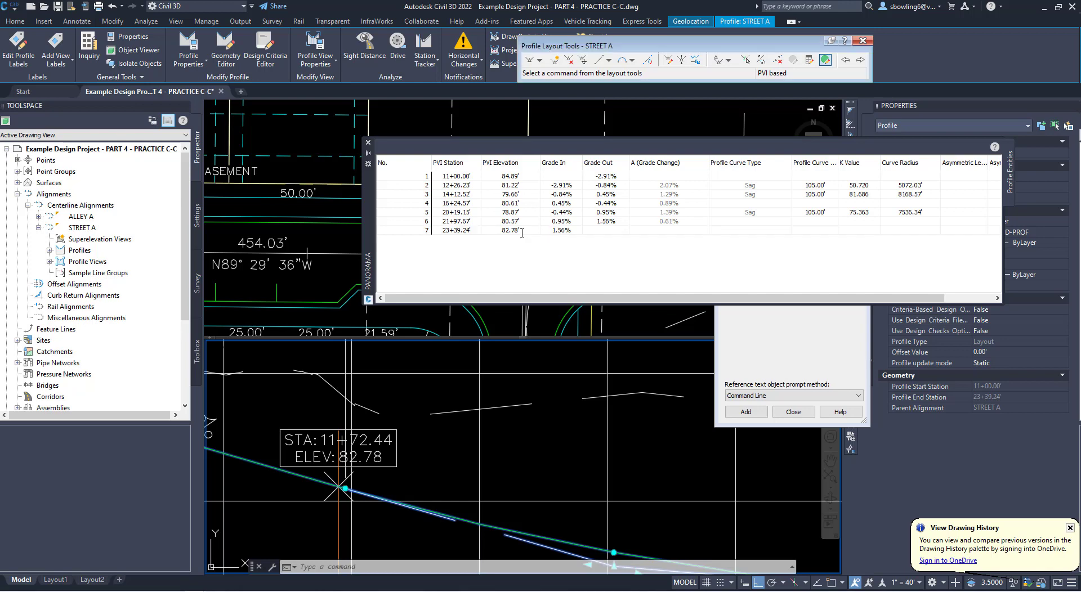
# Close the PVI table and drag the plan's 82.78 elevation label lower right, clear of the station text
pyautogui.click(368, 144)
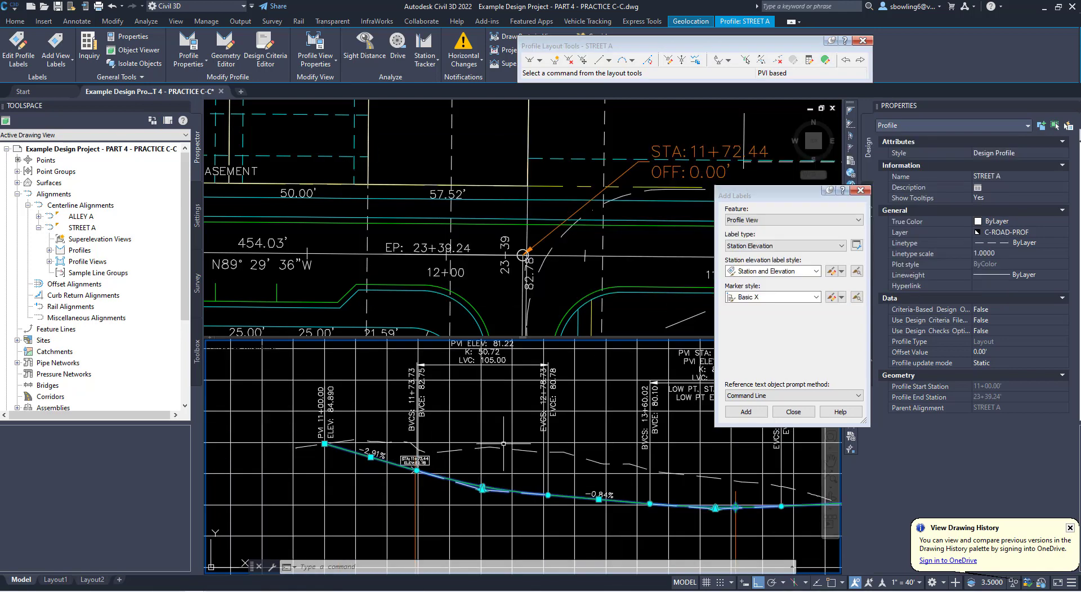
pyautogui.moveTo(499, 446); pyautogui.dragTo(453, 466, button='middle')
pyautogui.click(548, 287)
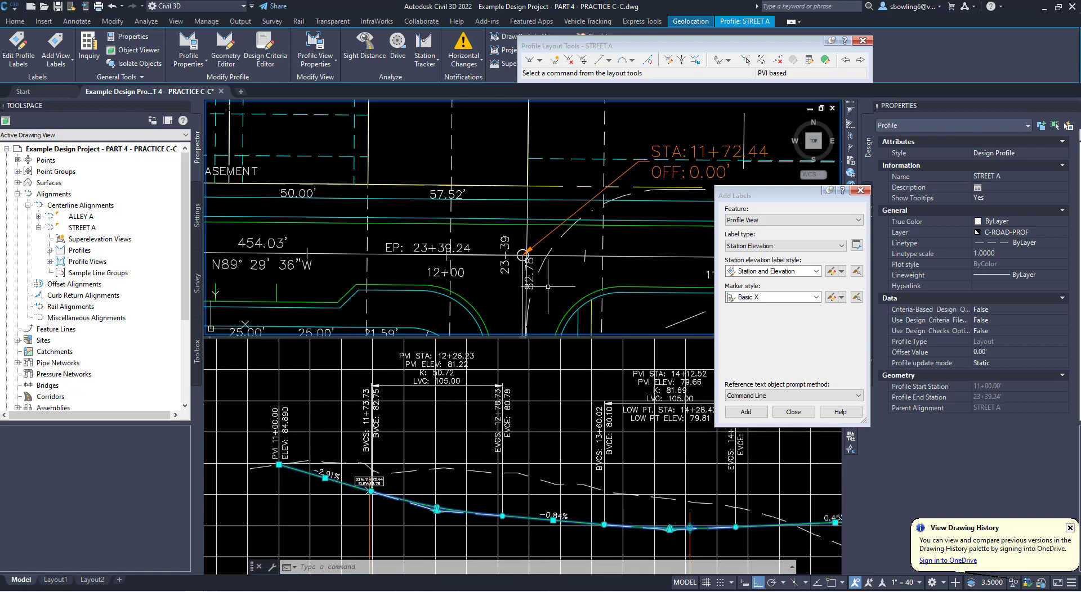
pyautogui.click(528, 280)
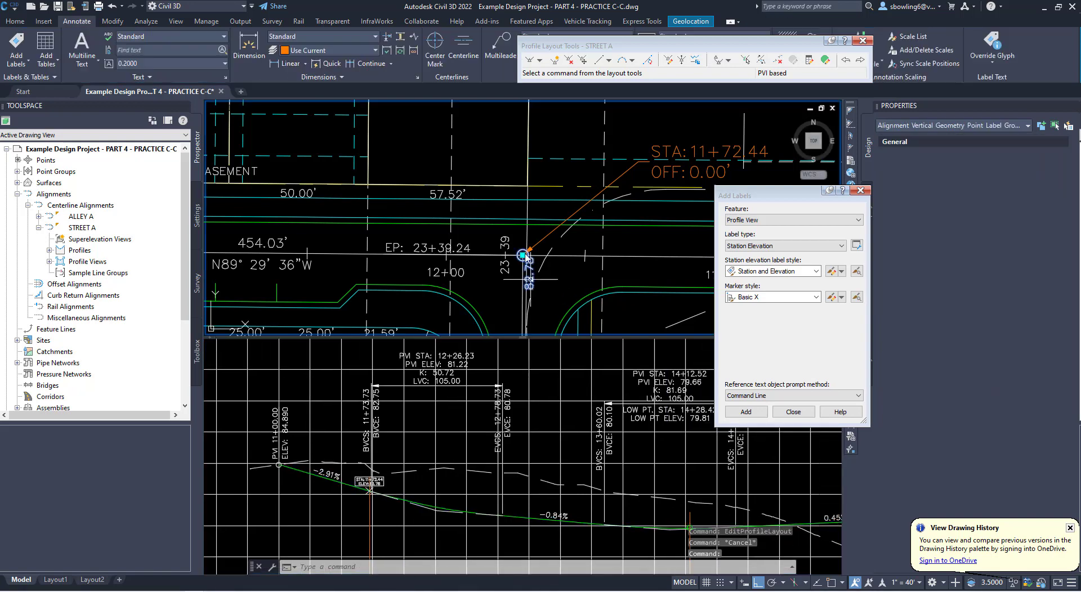
pyautogui.click(523, 256)
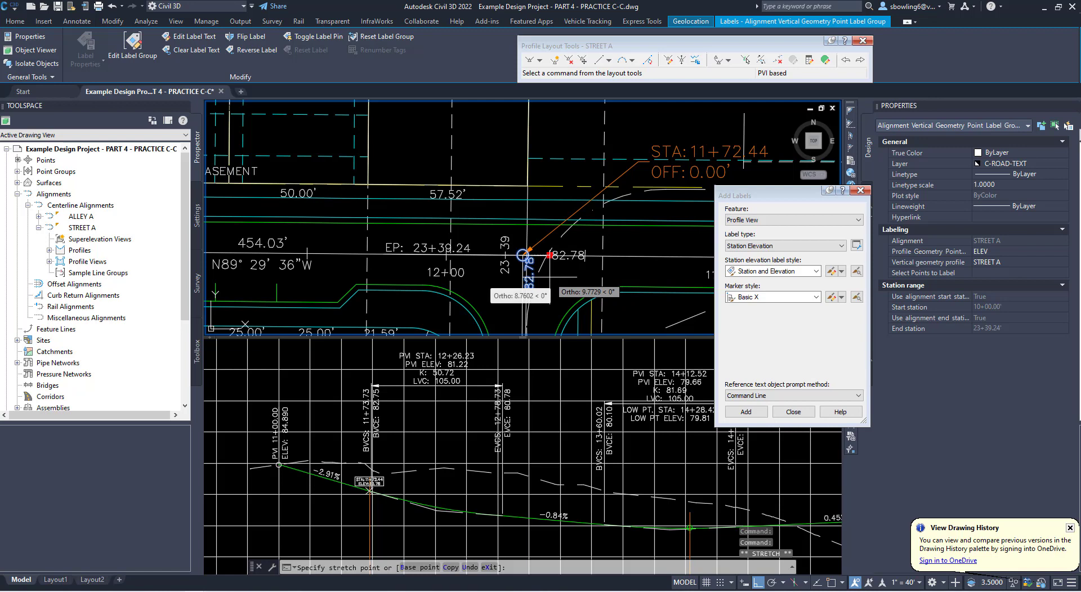
pyautogui.press('F8')
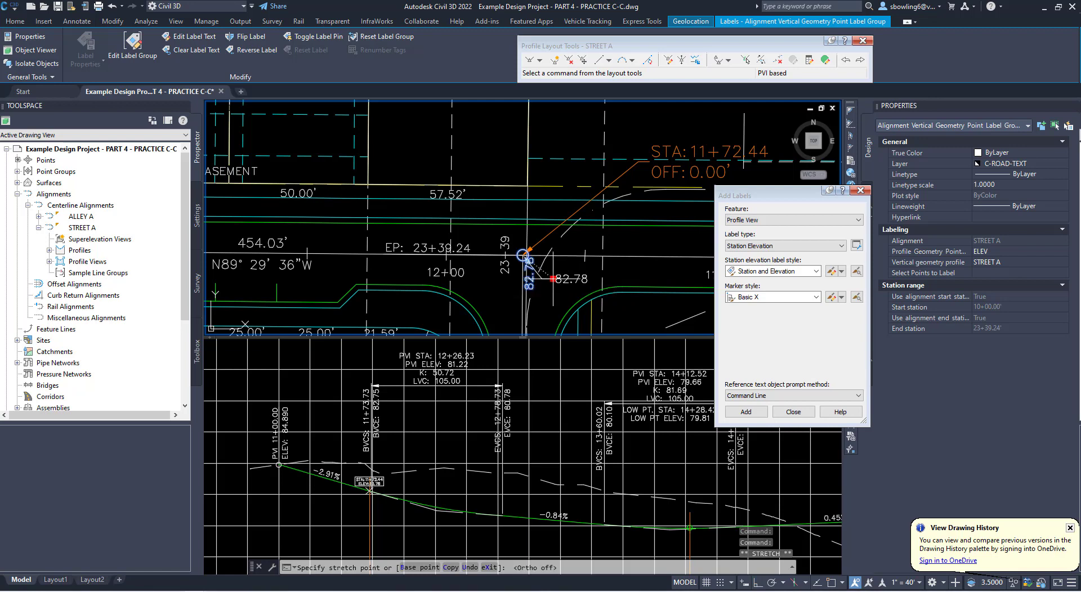
pyautogui.click(547, 278)
pyautogui.press('Escape')
pyautogui.press('Escape')
pyautogui.press('Escape')
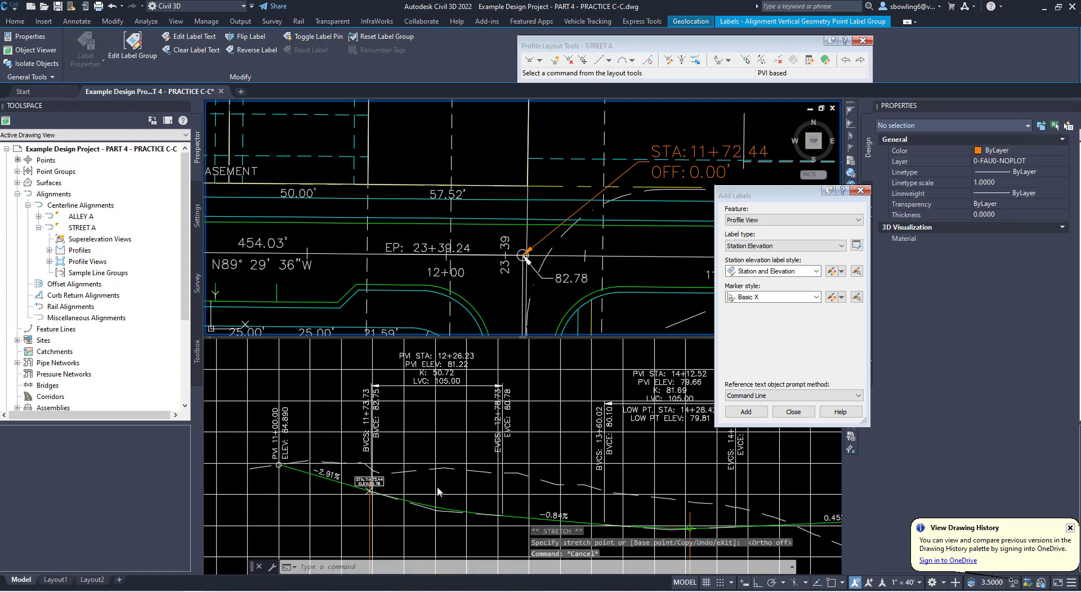
# Start a polyline (PL) snapped to an apparent intersection in the profile view
pyautogui.scroll(2, 426, 488)
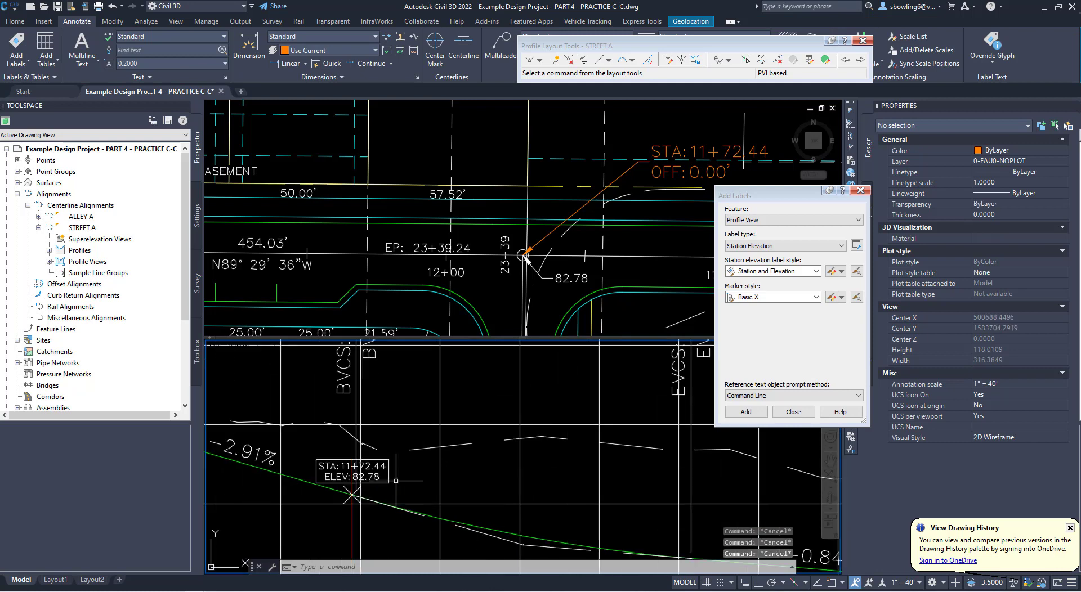
pyautogui.write('pl')
pyautogui.press('Return')
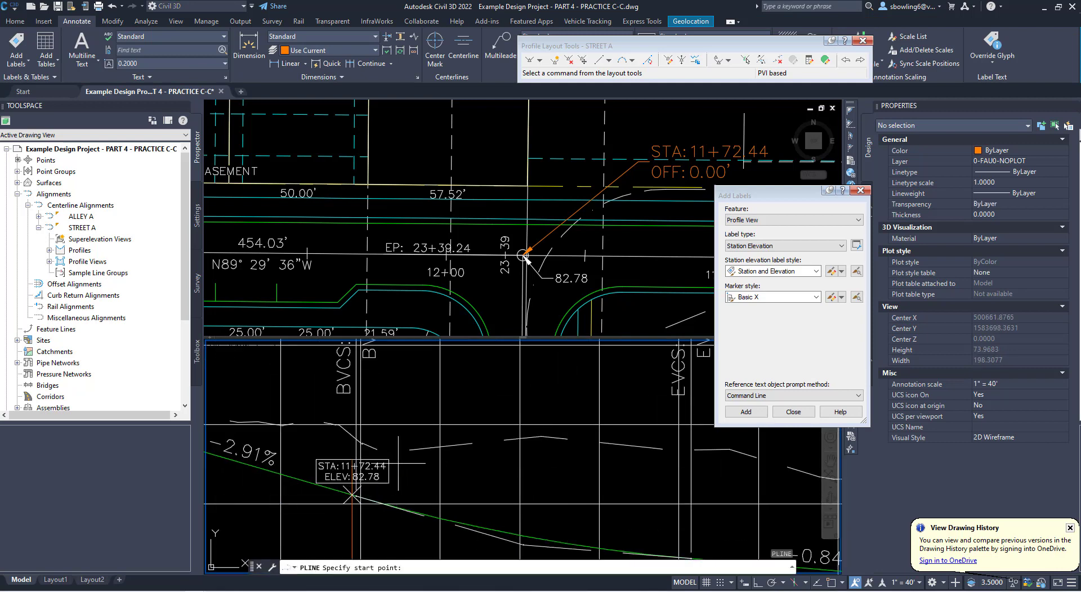
pyautogui.keyDown('shift'); pyautogui.rightClick(352, 496); pyautogui.keyUp('shift')
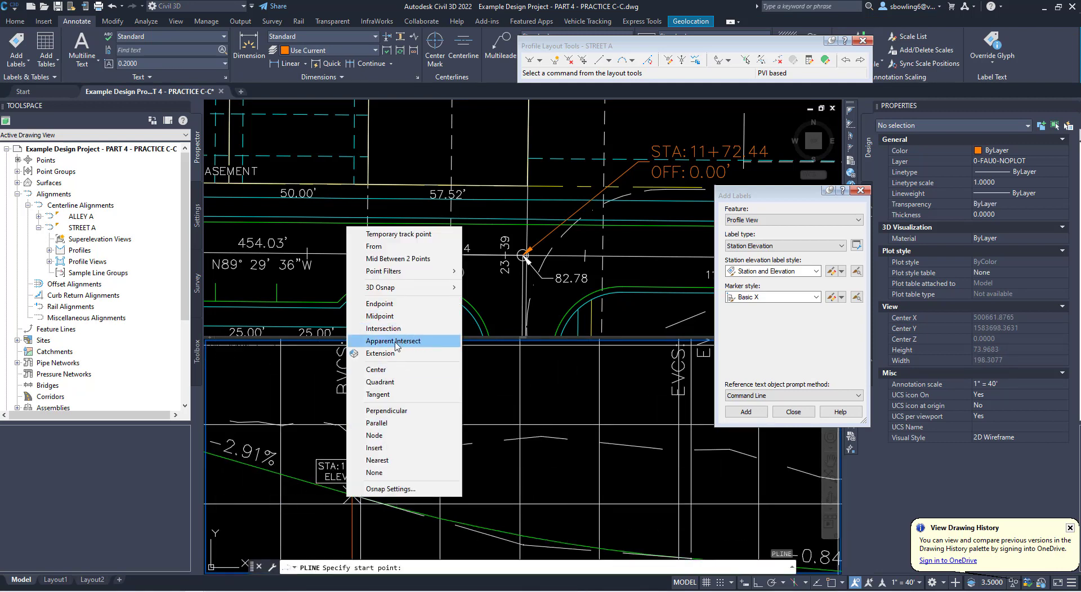
pyautogui.click(394, 341)
pyautogui.click(352, 496)
# Turn ortho on, then cancel the polyline and zoom around the profile view
pyautogui.scroll(-5, 352, 495)
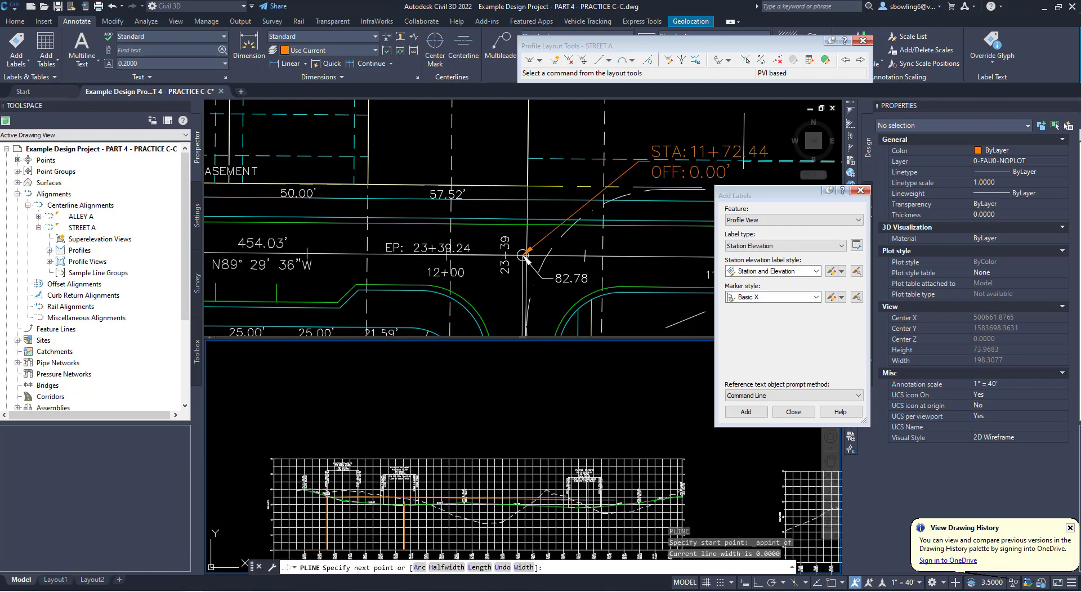
pyautogui.scroll(3, 724, 504)
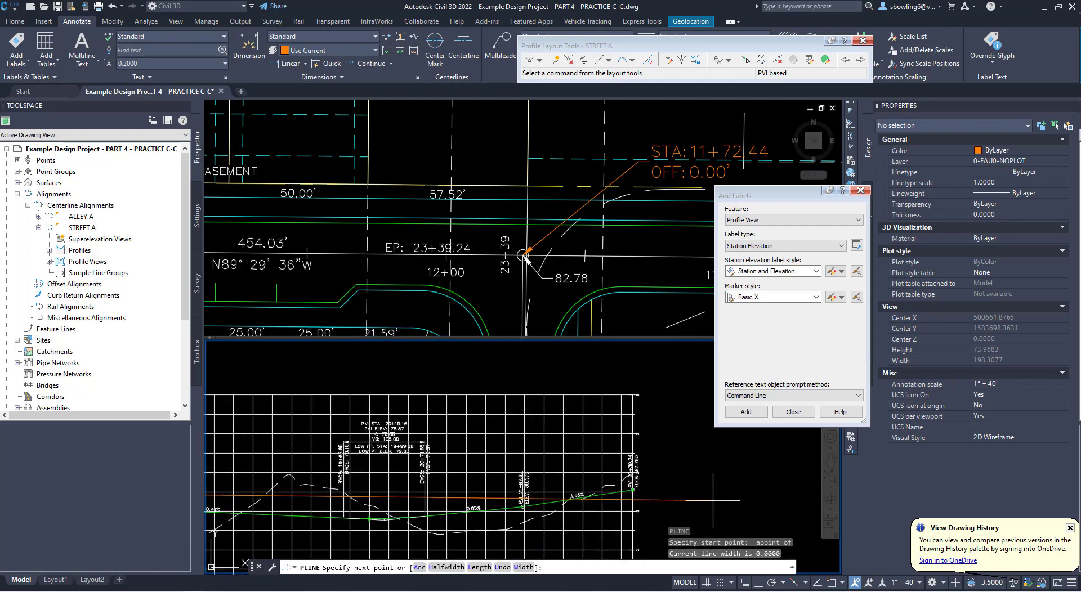
pyautogui.scroll(5, 629, 502)
pyautogui.press('F8')
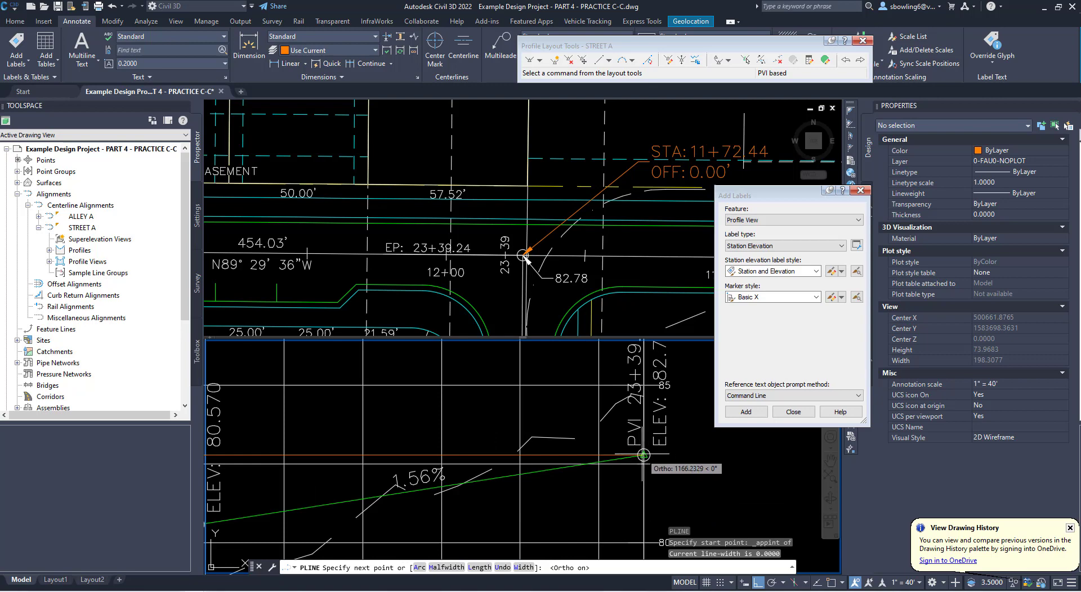
pyautogui.scroll(-6, 643, 455)
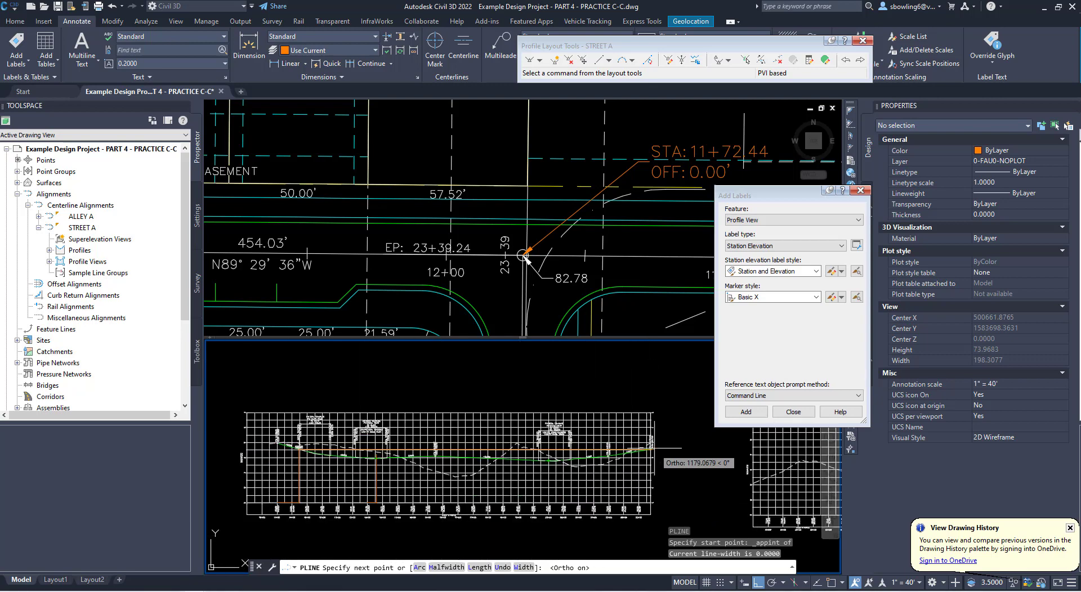
pyautogui.press('Escape')
pyautogui.scroll(10, 291, 448)
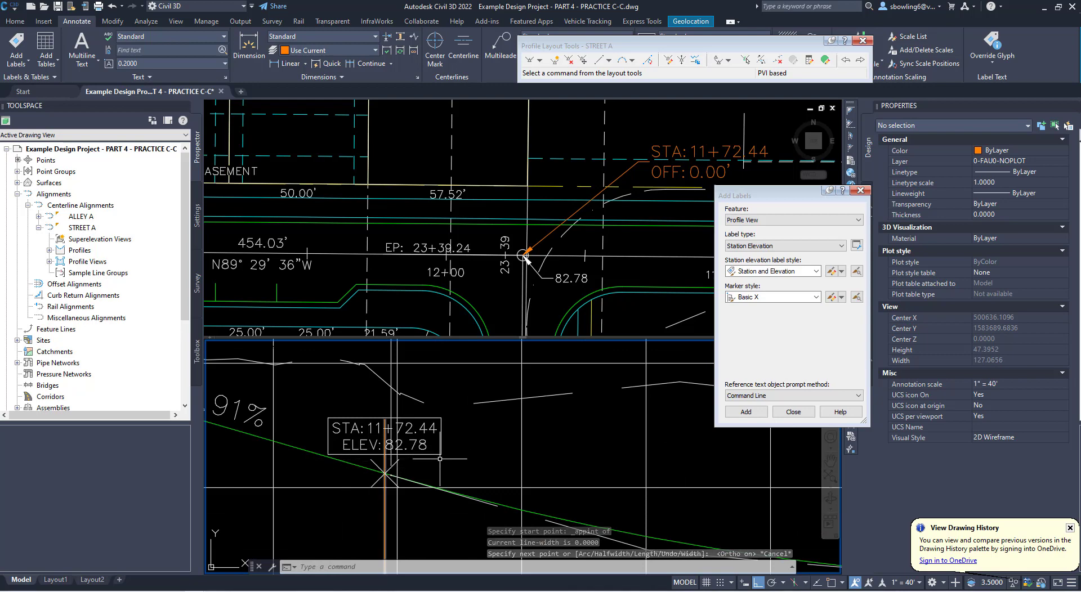
pyautogui.scroll(-4, 430, 462)
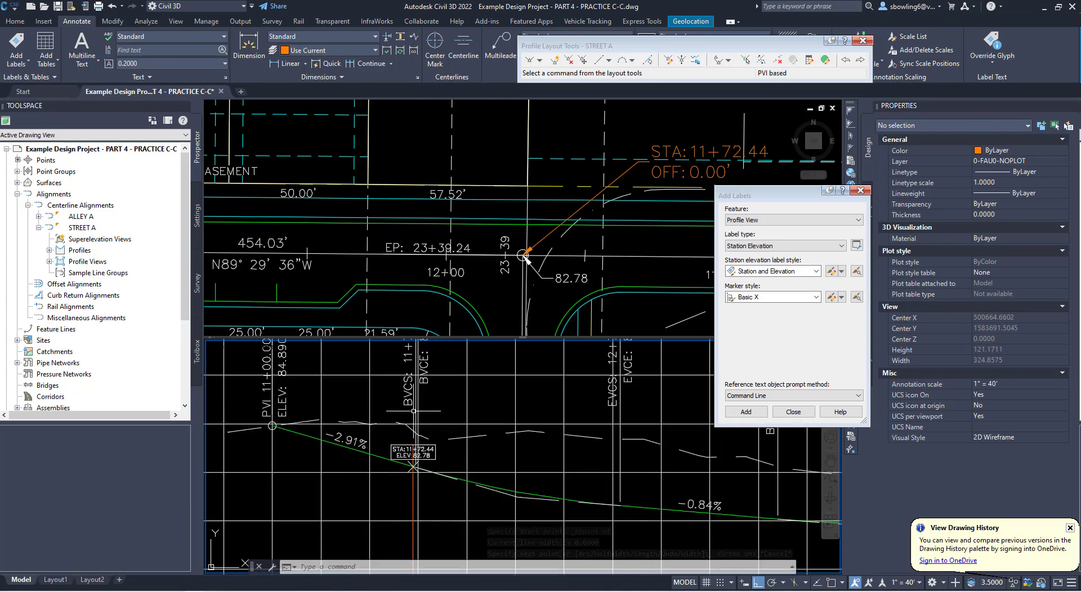
pyautogui.scroll(-2, 407, 416)
pyautogui.scroll(3, 394, 440)
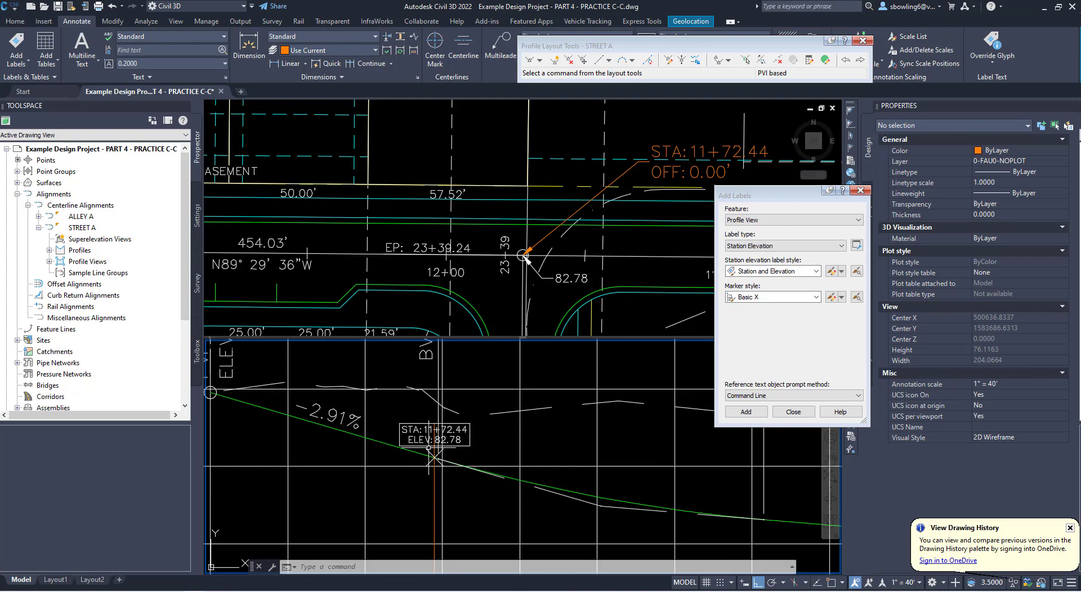
# Select the STA 11+72.44 / ELEV 82.78 label and change its Layer to 0-FAU0-NOPLOT in Properties
pyautogui.click(426, 444)
pyautogui.press('Escape')
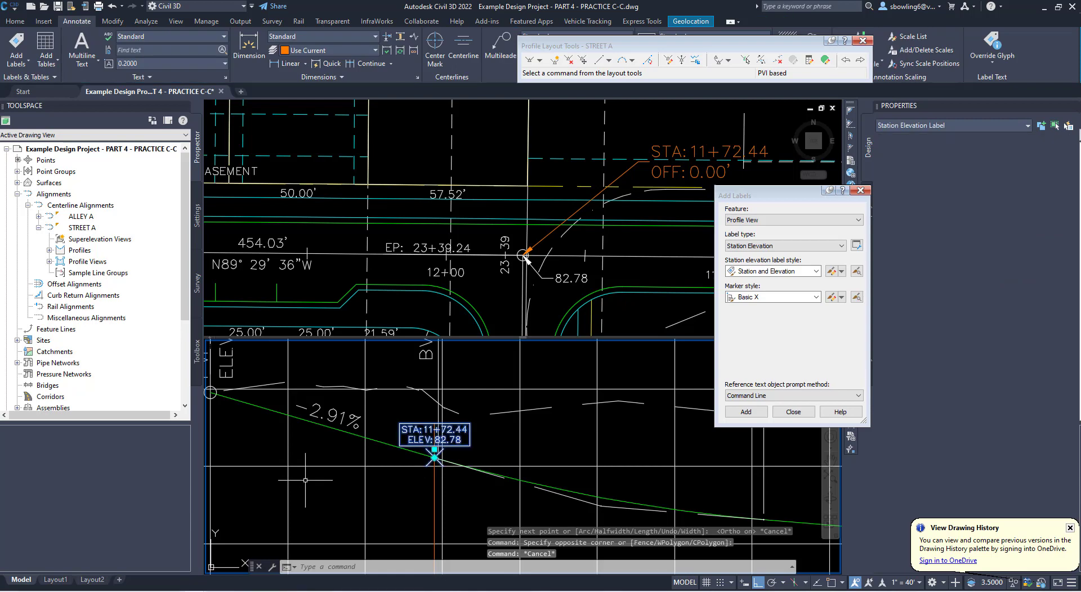
pyautogui.click(428, 438)
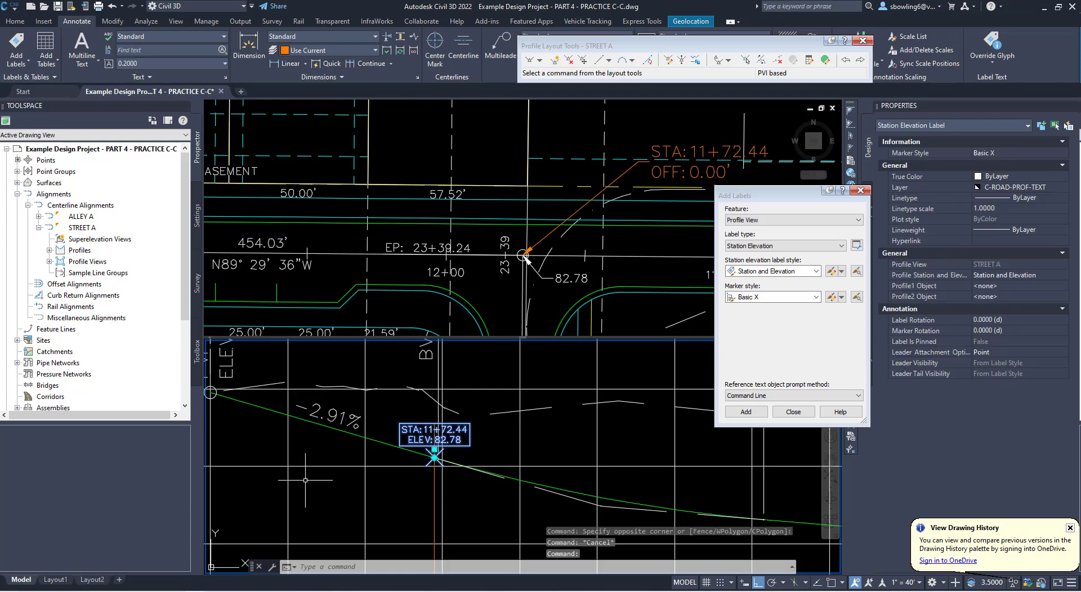
pyautogui.click(1057, 187)
pyautogui.click(1064, 187)
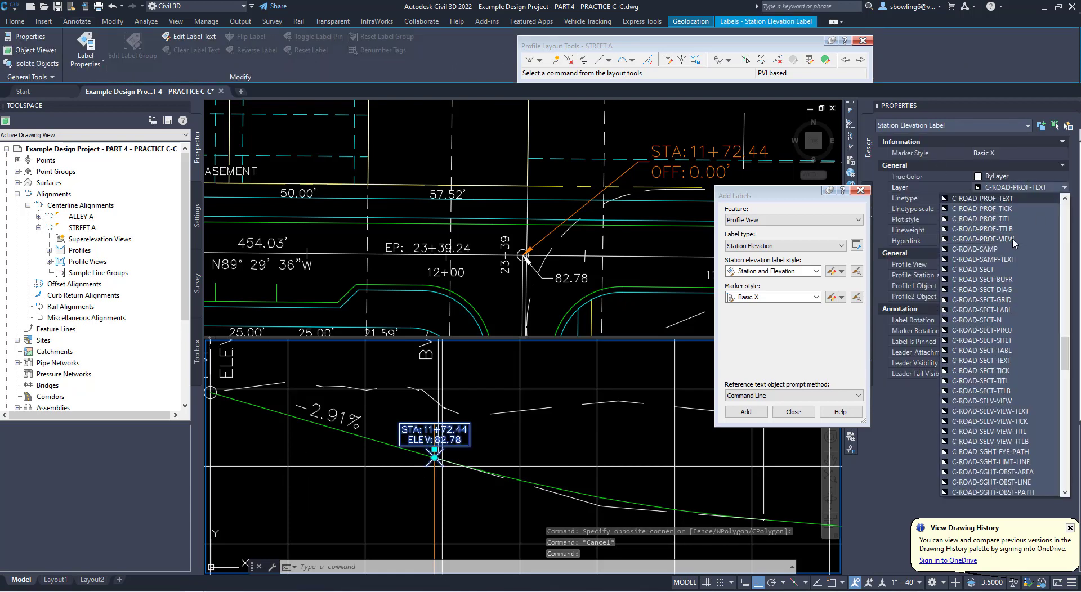
pyautogui.moveTo(1065, 335); pyautogui.dragTo(1069, 194)
pyautogui.click(978, 208)
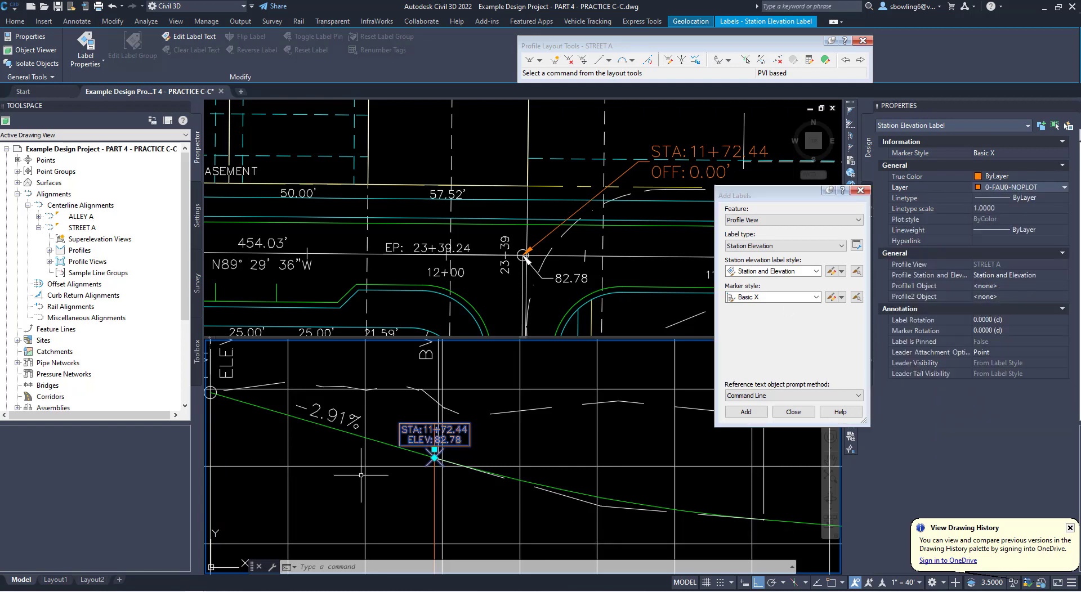
pyautogui.press('Escape')
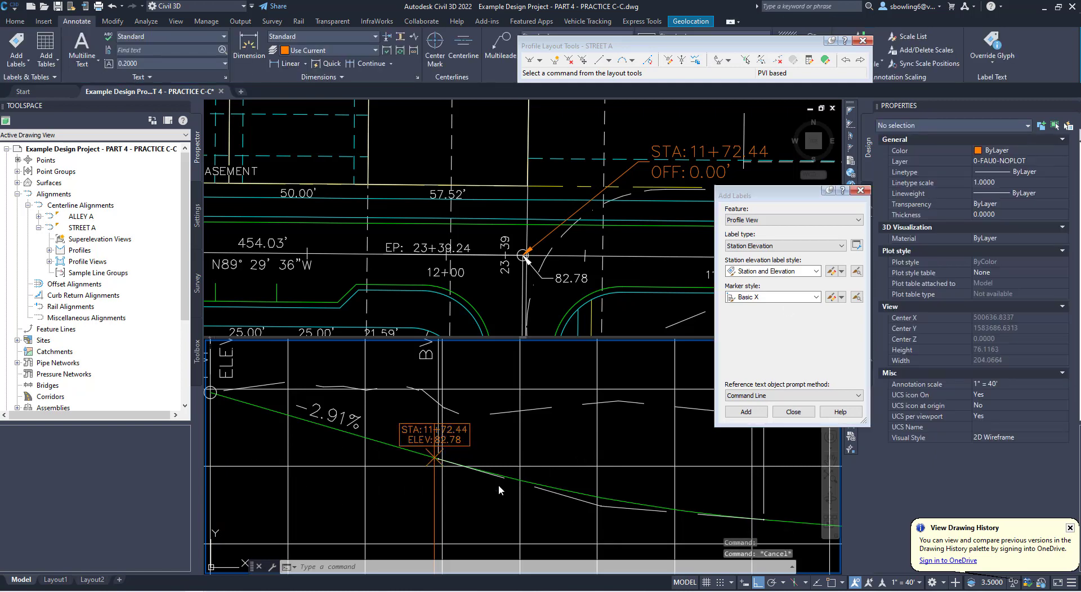
pyautogui.click(484, 456)
# Cancel the window selection and zoom in the plan and profile viewports
pyautogui.scroll(-4, 428, 436)
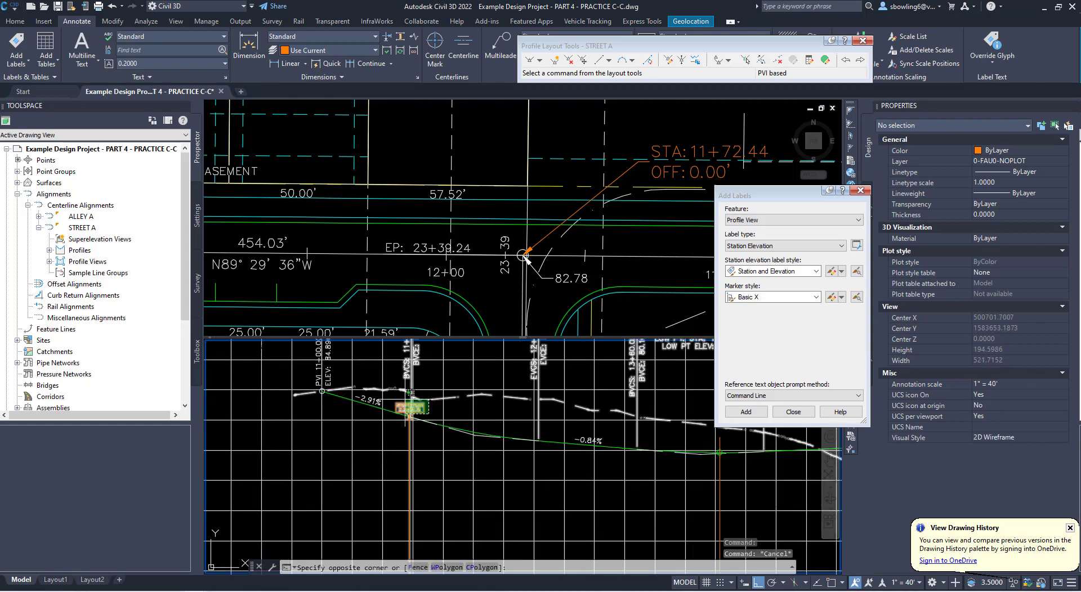
pyautogui.press('Escape')
pyautogui.scroll(-4, 514, 447)
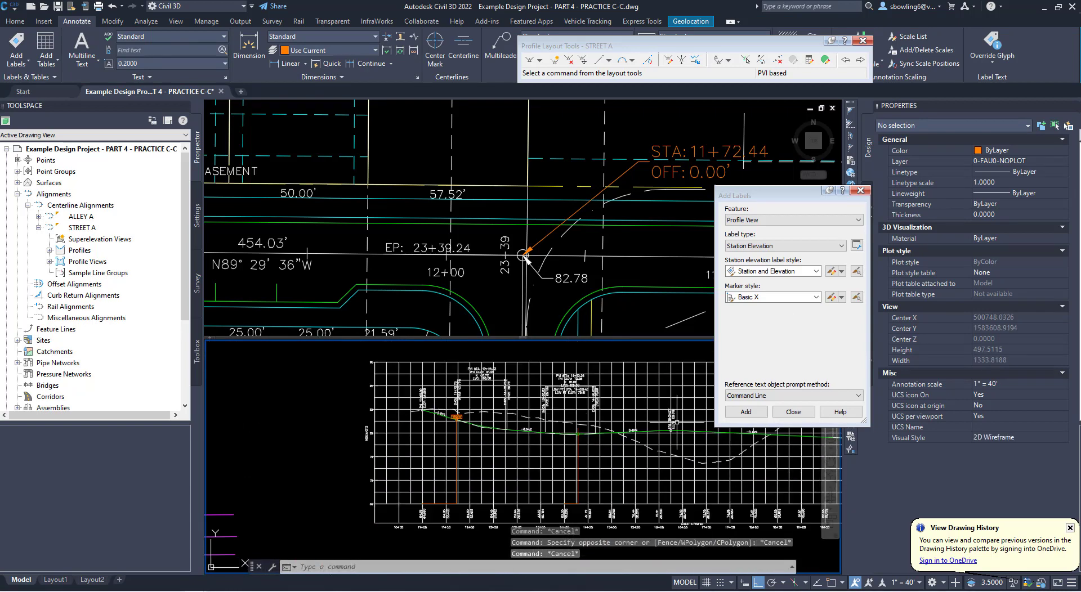
pyautogui.scroll(2, 519, 439)
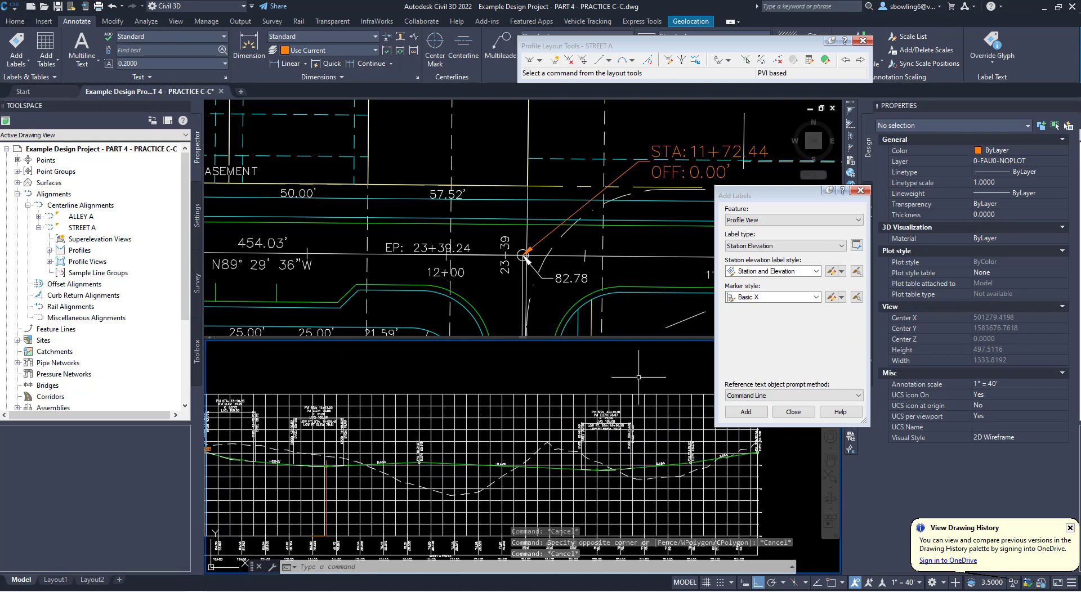
pyautogui.click(593, 302)
pyautogui.scroll(-4, 592, 302)
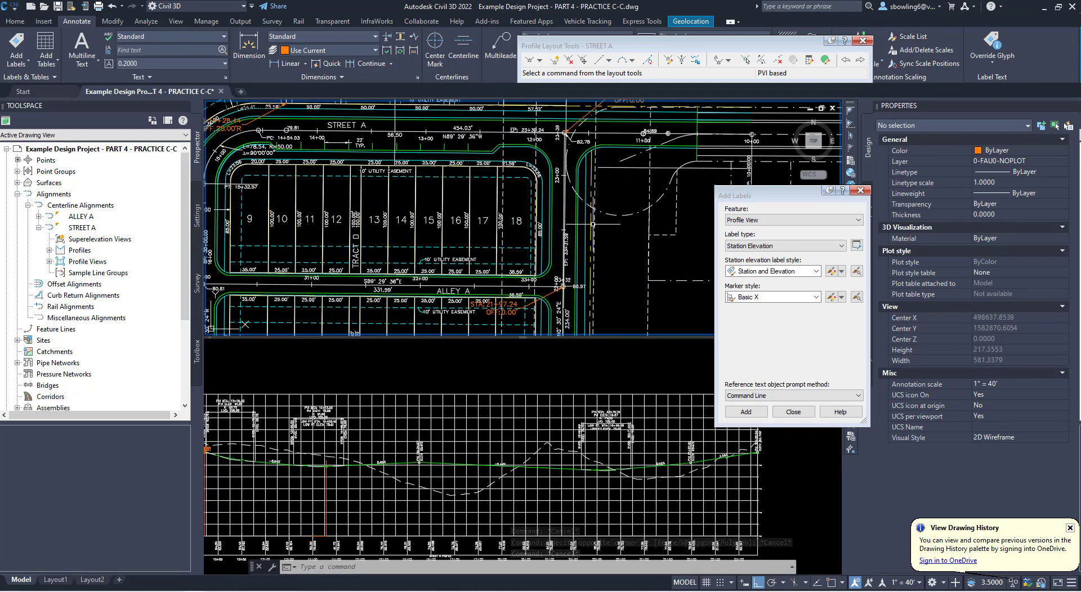
pyautogui.scroll(2, 526, 256)
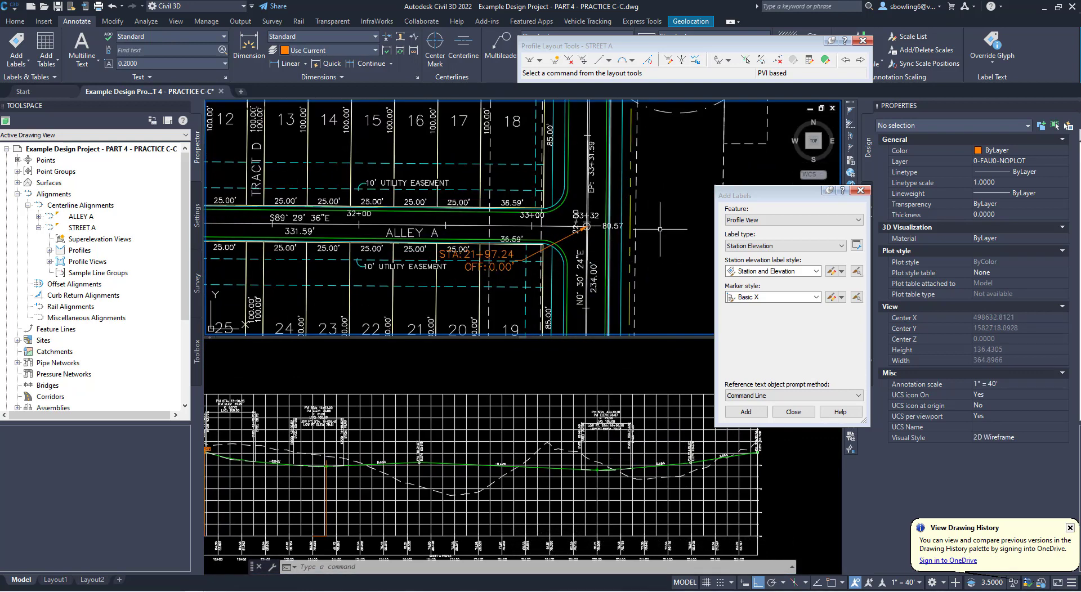
pyautogui.click(654, 452)
pyautogui.press('Escape')
pyautogui.press('Escape')
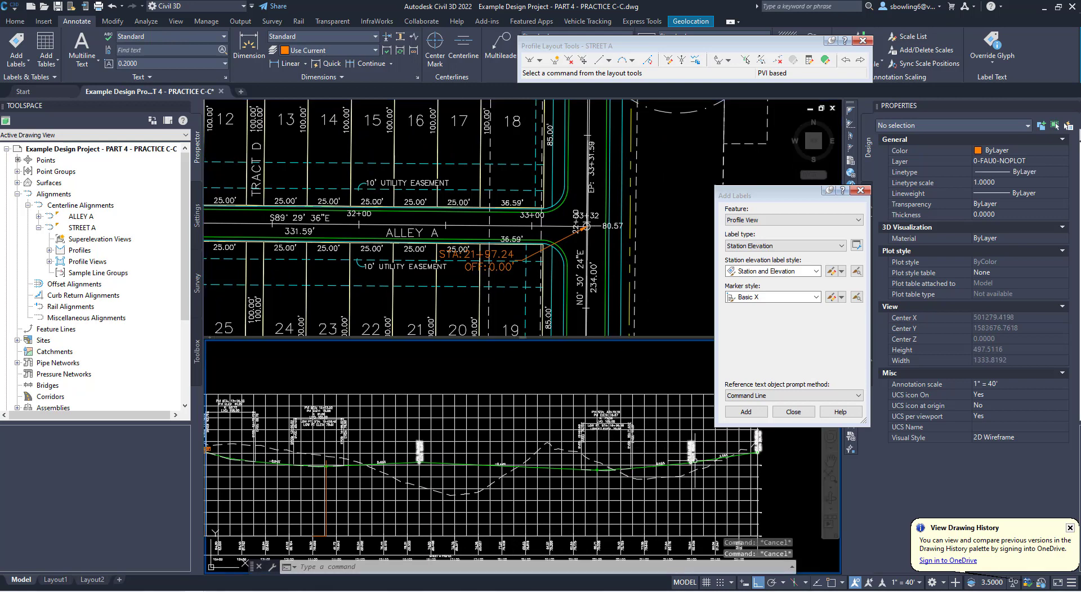
# Pan and zoom the plan viewport to centre the Alley A lots
pyautogui.click(654, 249)
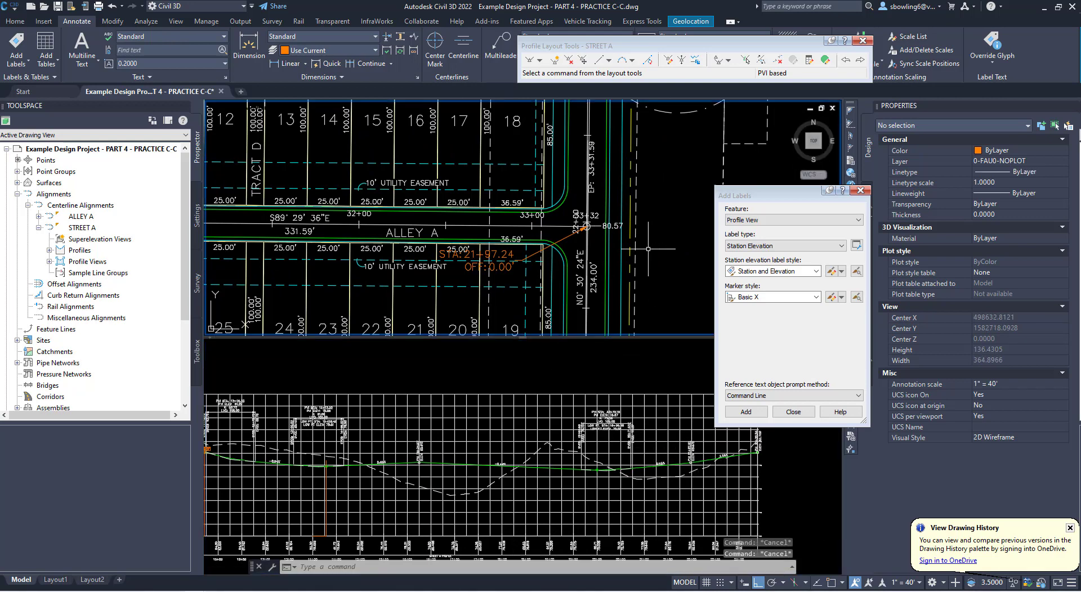
pyautogui.scroll(-4, 599, 228)
pyautogui.moveTo(598, 228); pyautogui.dragTo(467, 237, button='middle')
pyautogui.scroll(-2, 566, 232)
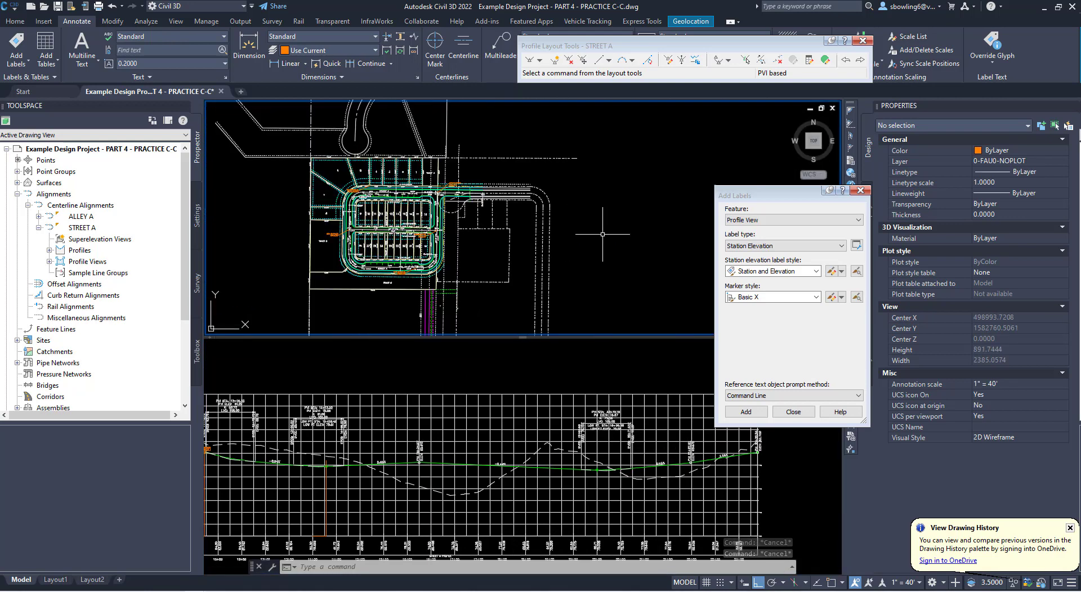
pyautogui.moveTo(704, 235); pyautogui.dragTo(579, 238, button='middle')
pyautogui.moveTo(415, 255); pyautogui.dragTo(557, 259, button='middle')
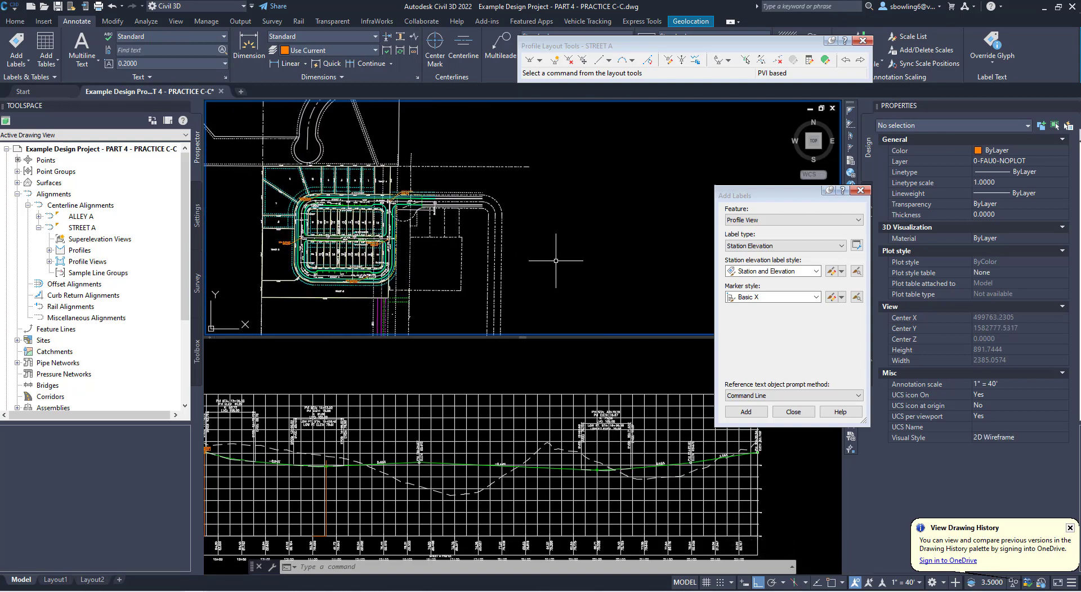
pyautogui.scroll(4, 308, 252)
pyautogui.scroll(2, 310, 248)
# Pan the profile viewport onto the Alley A profile grid
pyautogui.click(461, 375)
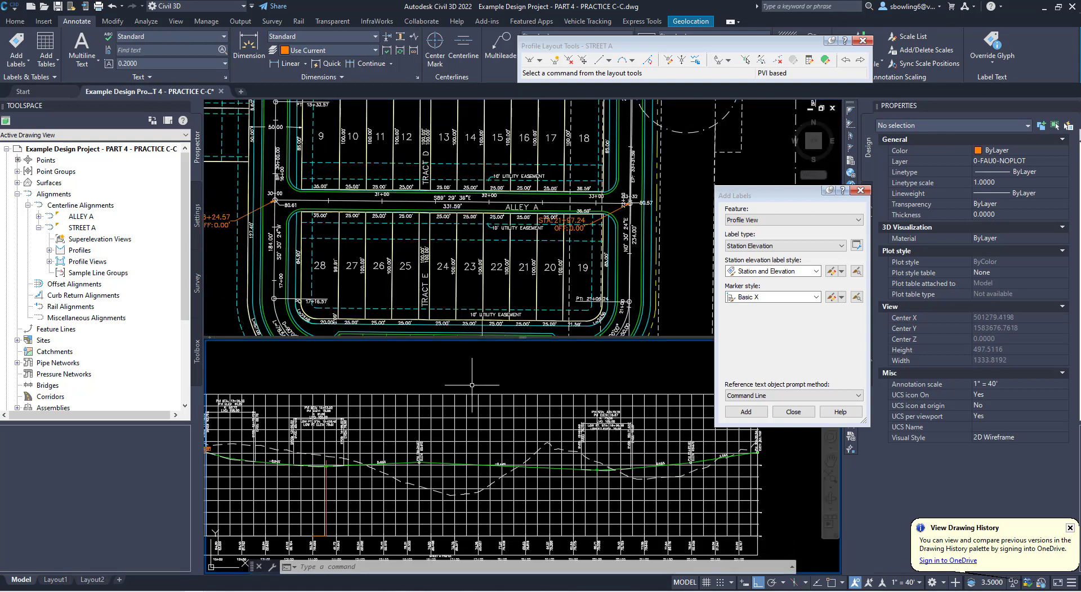
pyautogui.scroll(-6, 460, 375)
pyautogui.moveTo(461, 375); pyautogui.dragTo(456, 409, button='middle')
pyautogui.scroll(6, 438, 415)
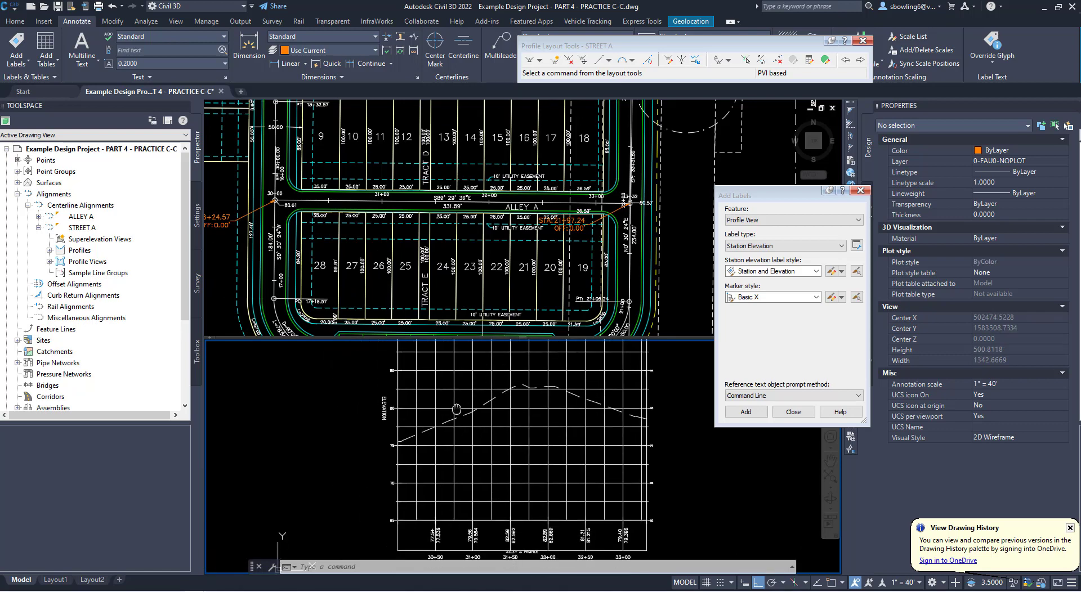
# Start Profile Creation Tools, pick the Alley A profile view, and name the profile ALLEY A
pyautogui.click(12, 22)
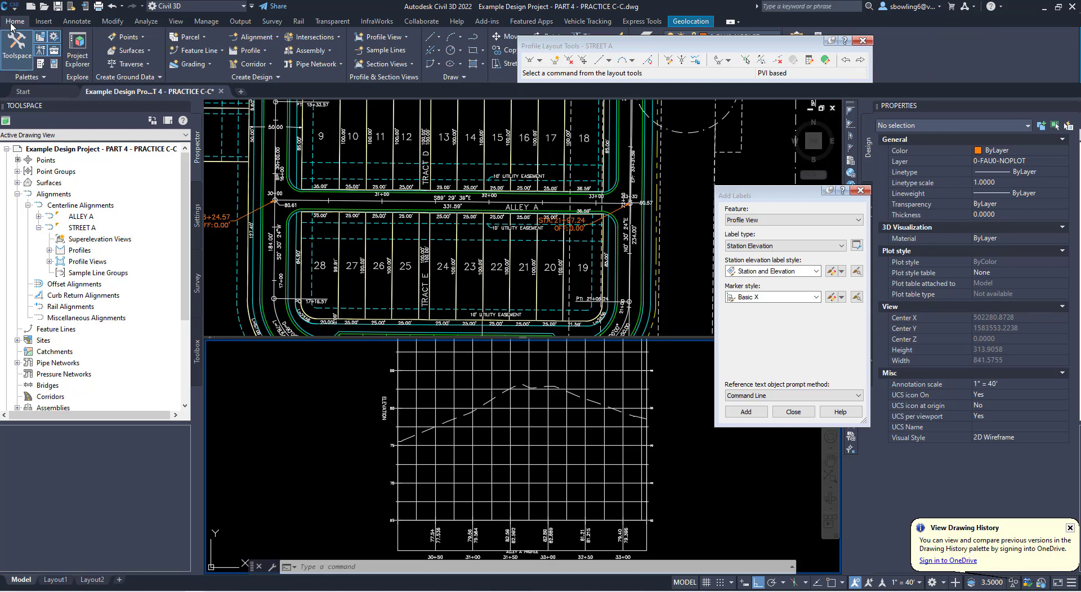
pyautogui.click(250, 52)
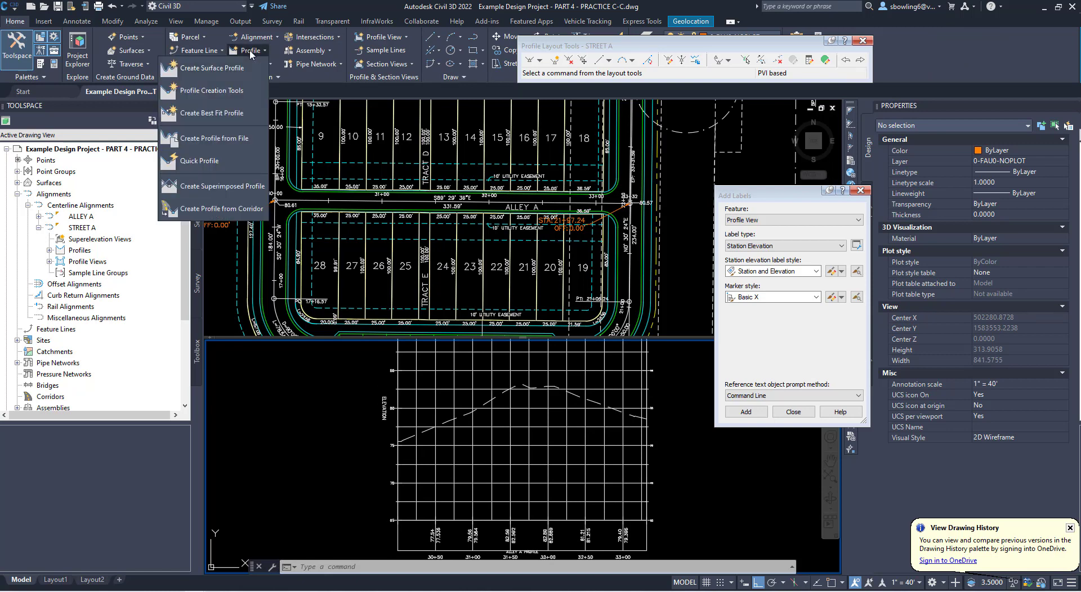
pyautogui.click(214, 92)
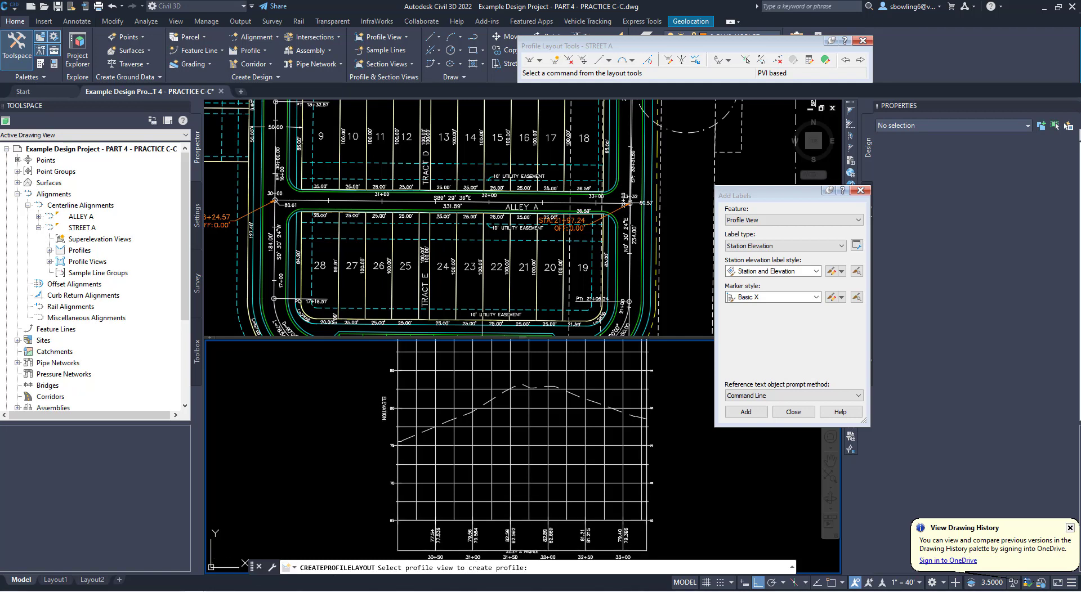
pyautogui.click(521, 466)
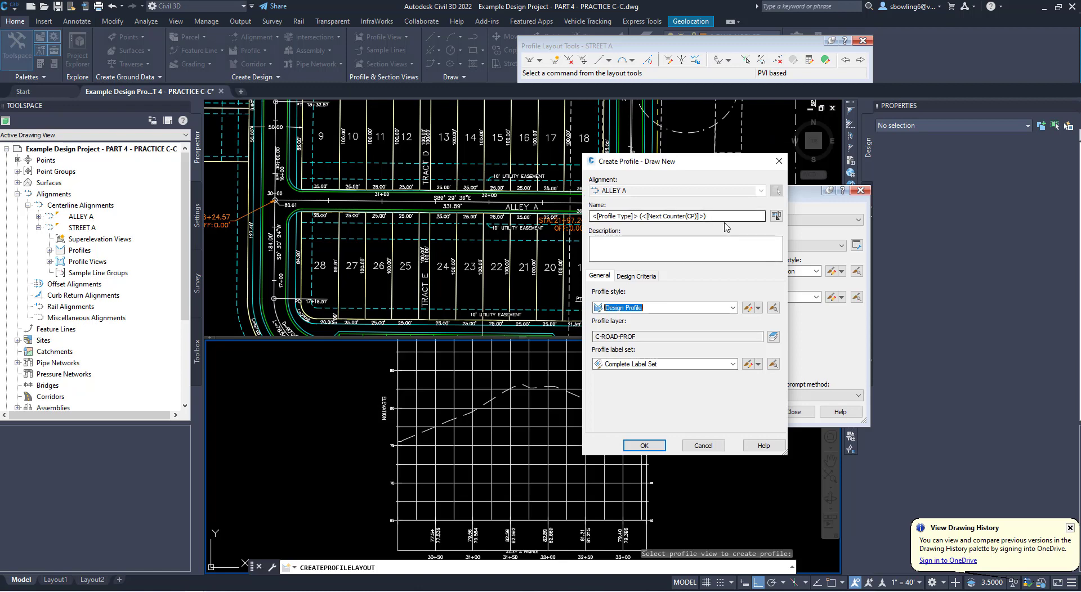
pyautogui.write('ALLEY A')
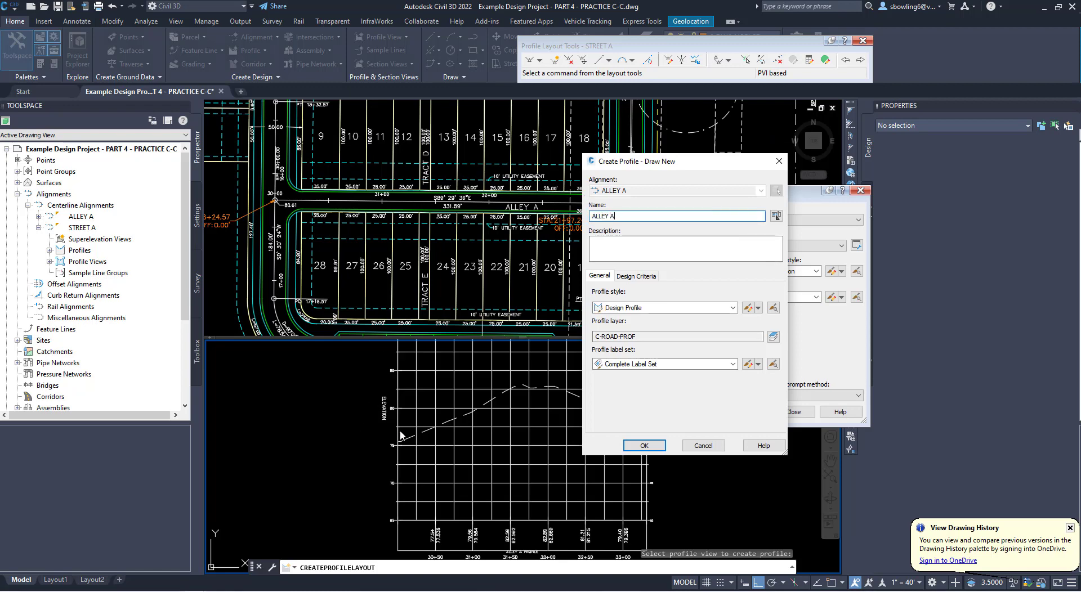
# Create ALLEY A and draw tangents from the left edge over a crest PVI to the right edge
pyautogui.click(644, 446)
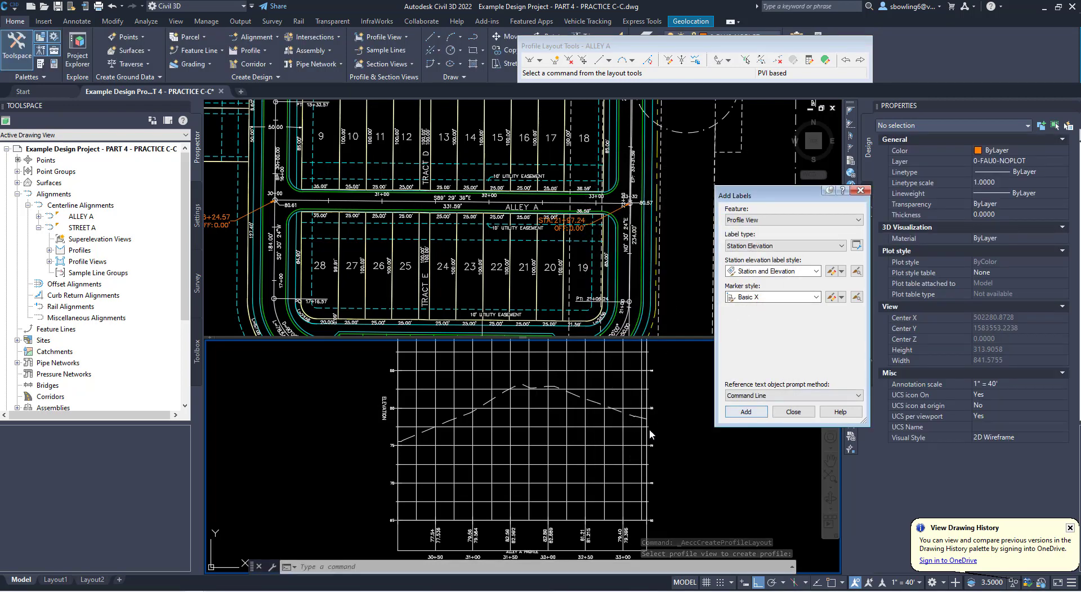
pyautogui.click(540, 61)
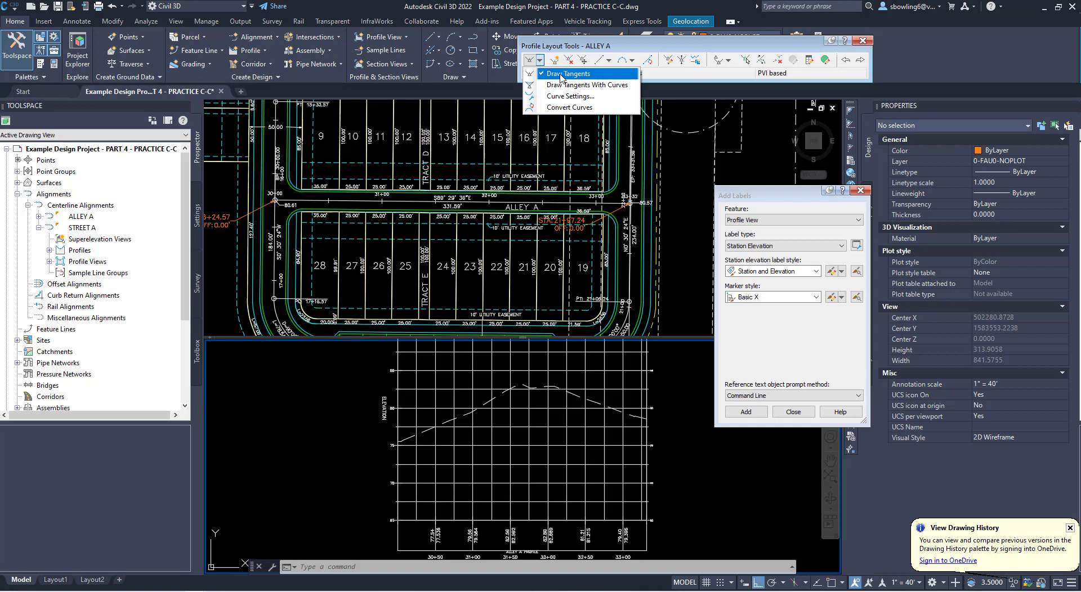
pyautogui.click(561, 75)
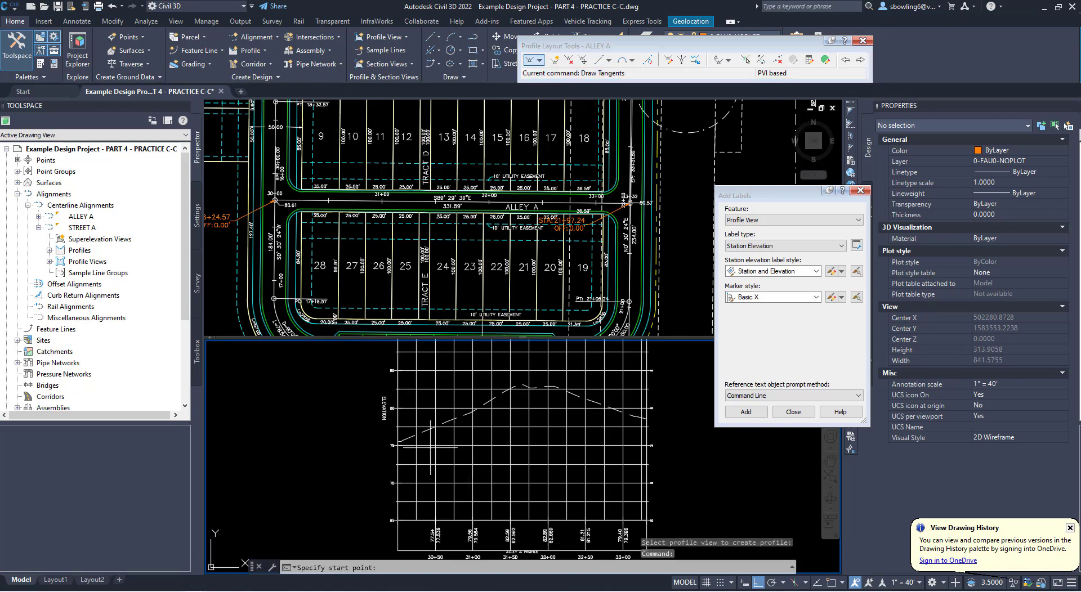
pyautogui.keyDown('shift'); pyautogui.rightClick(399, 410); pyautogui.keyUp('shift')
pyautogui.click(434, 375)
pyautogui.click(395, 417)
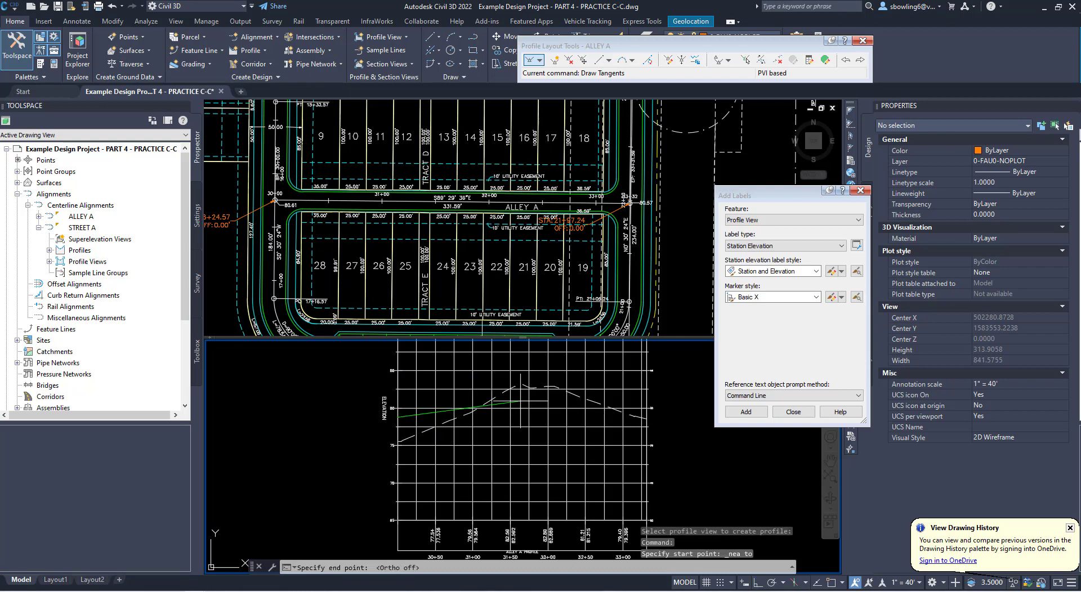
pyautogui.press('F8')
pyautogui.click(518, 400)
pyautogui.keyDown('shift'); pyautogui.rightClick(646, 425); pyautogui.keyUp('shift')
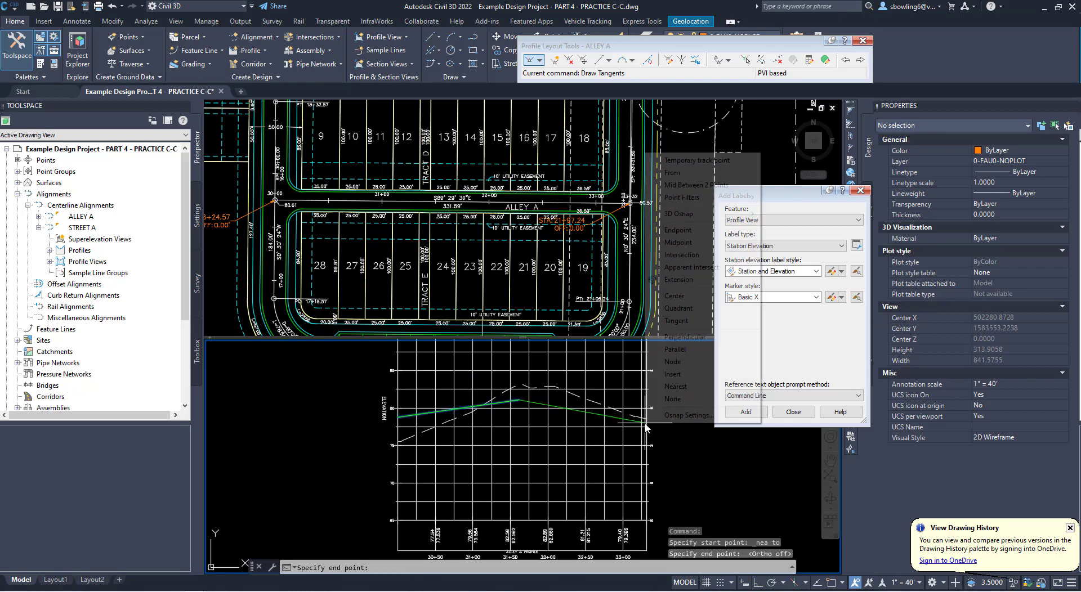
pyautogui.click(675, 387)
pyautogui.click(641, 434)
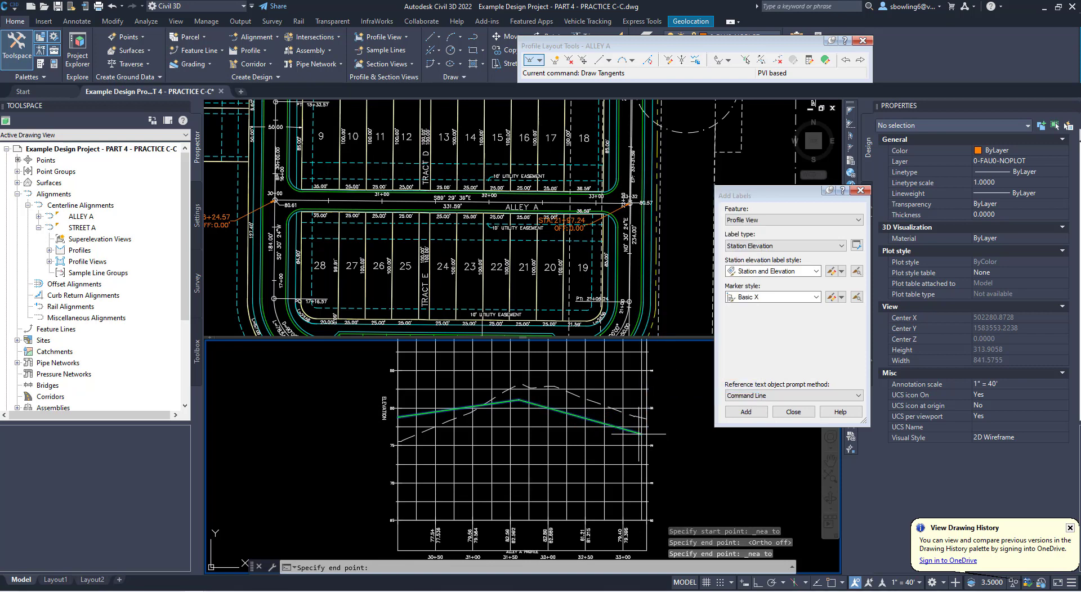
pyautogui.press('Escape')
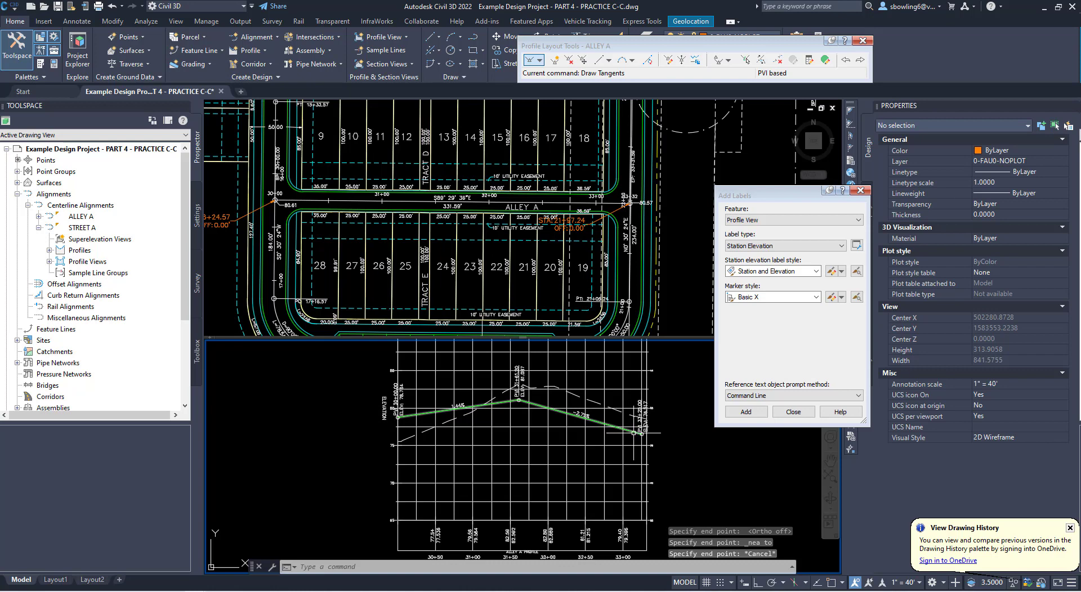
# Select the Alley A station labels including EP 33+31.59 in plan, cancel the move, and return to the profile
pyautogui.click(605, 224)
pyautogui.scroll(5, 605, 223)
pyautogui.click(604, 197)
pyautogui.scroll(-4, 574, 205)
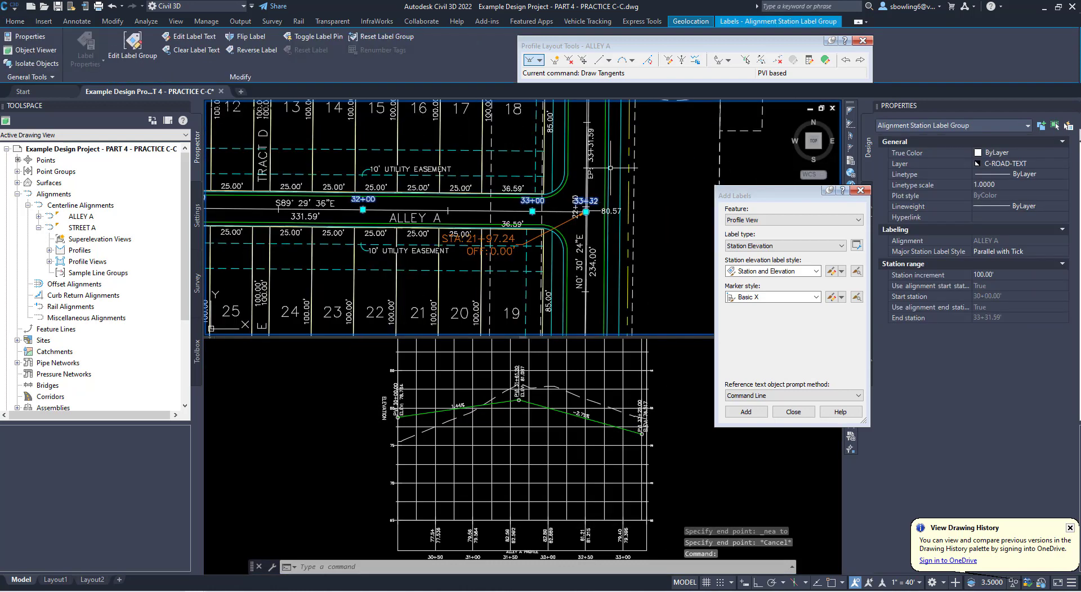
pyautogui.click(595, 188)
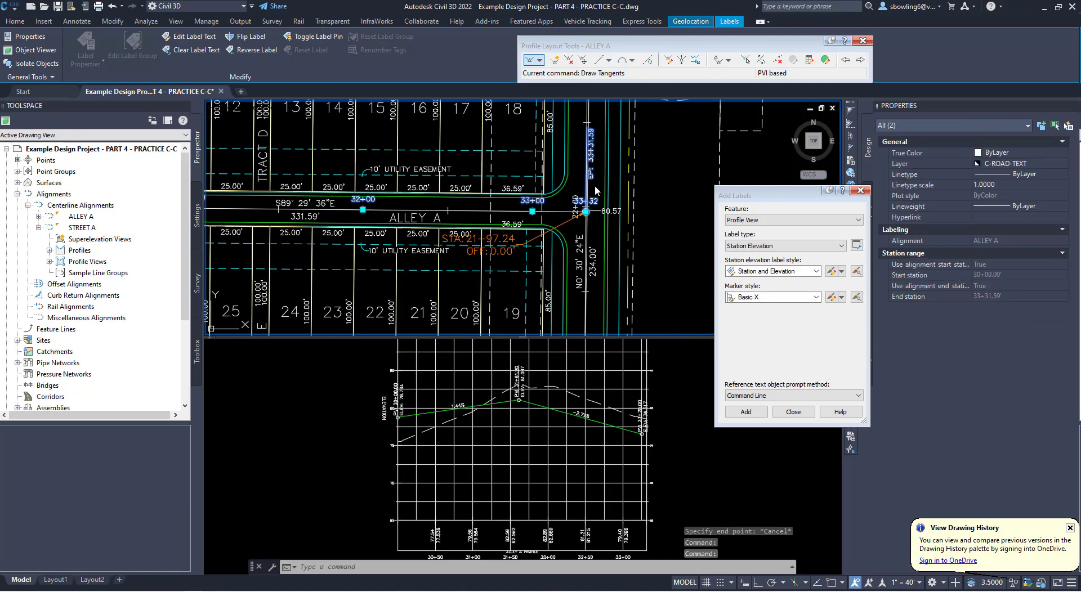
pyautogui.scroll(4, 593, 185)
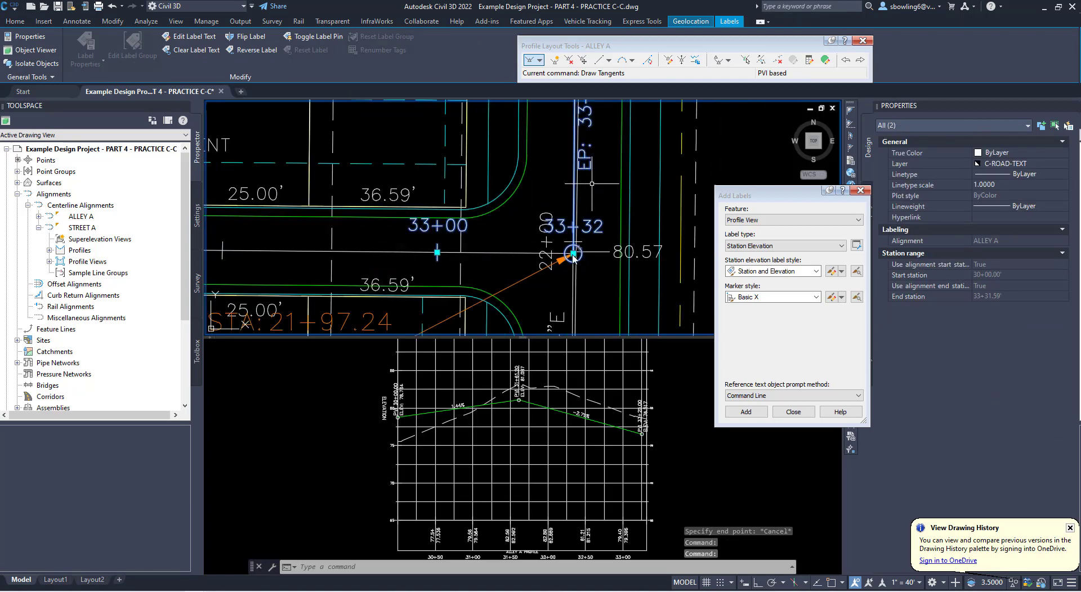
pyautogui.click(574, 254)
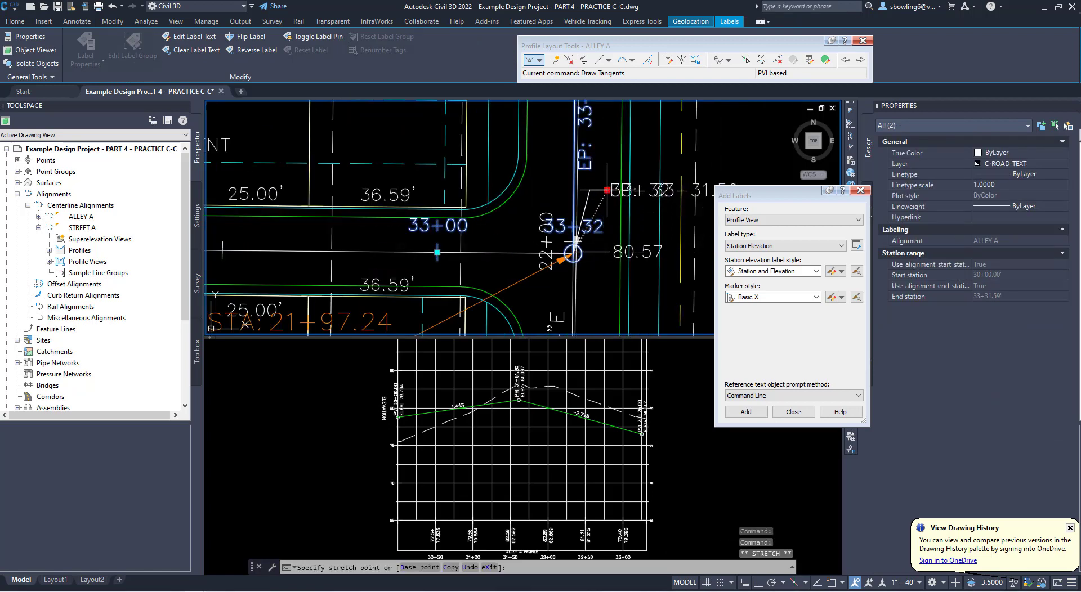
pyautogui.press('Escape')
pyautogui.press('Escape')
pyautogui.press('Escape')
pyautogui.moveTo(580, 183); pyautogui.dragTo(561, 278, button='middle')
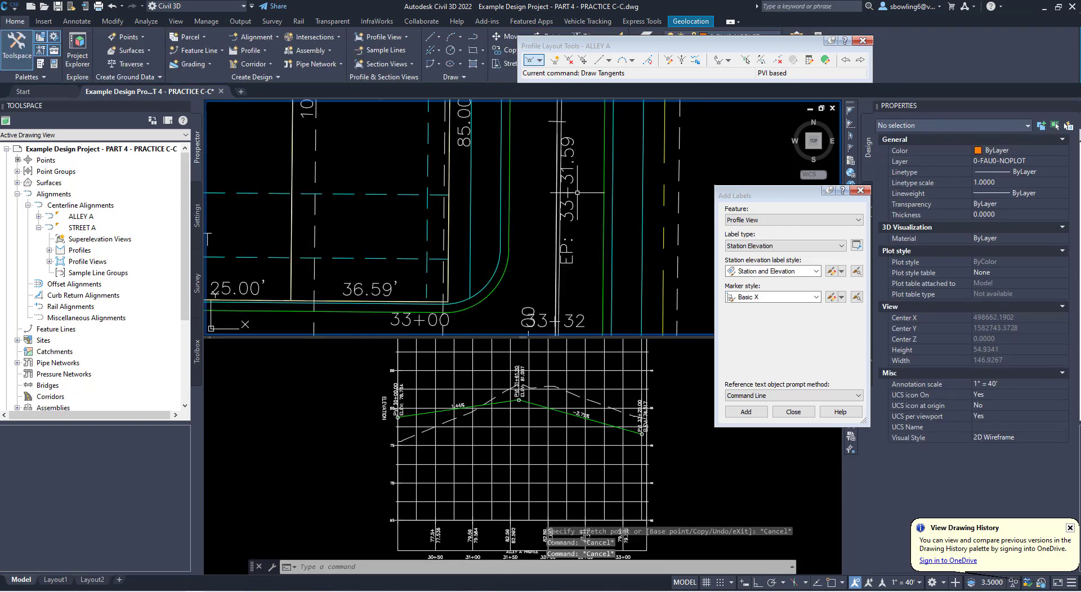
pyautogui.scroll(-4, 577, 193)
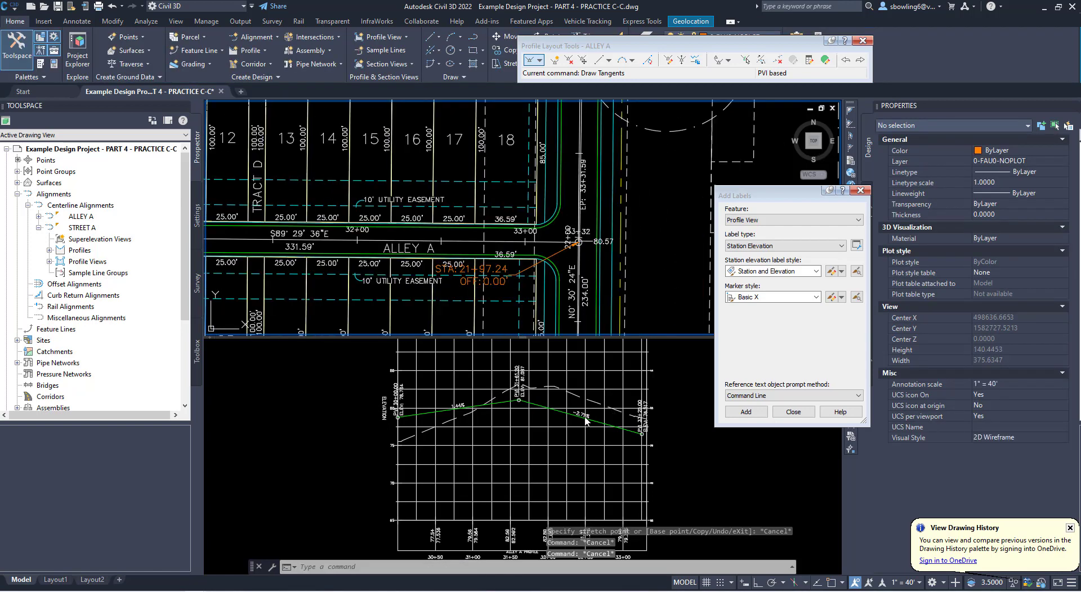
pyautogui.click(542, 411)
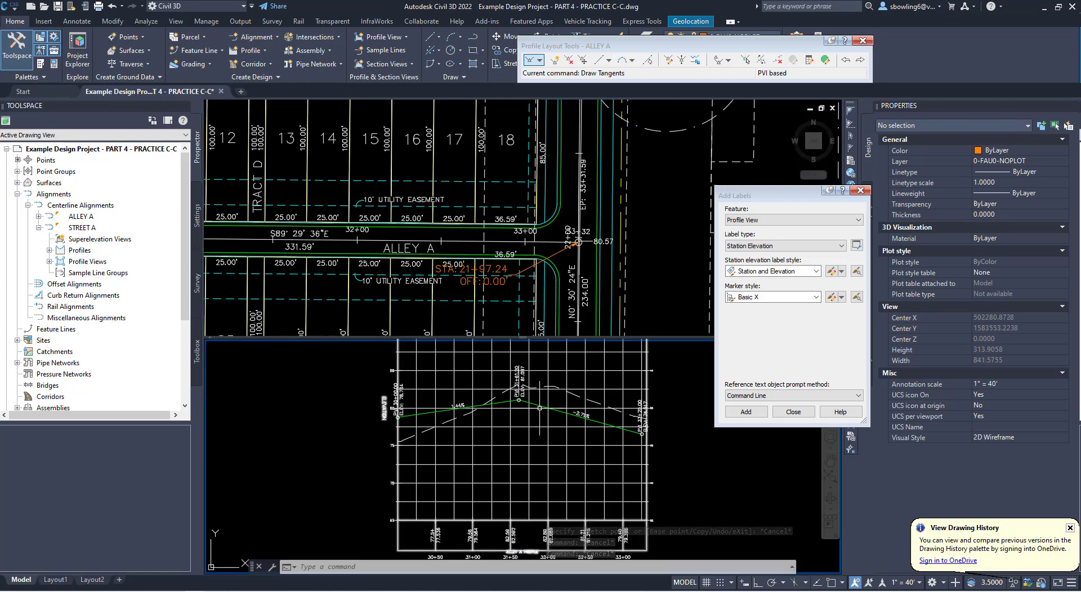
# Select the ALLEY A design profile and pan the plan to show all of Alley A
pyautogui.click(540, 406)
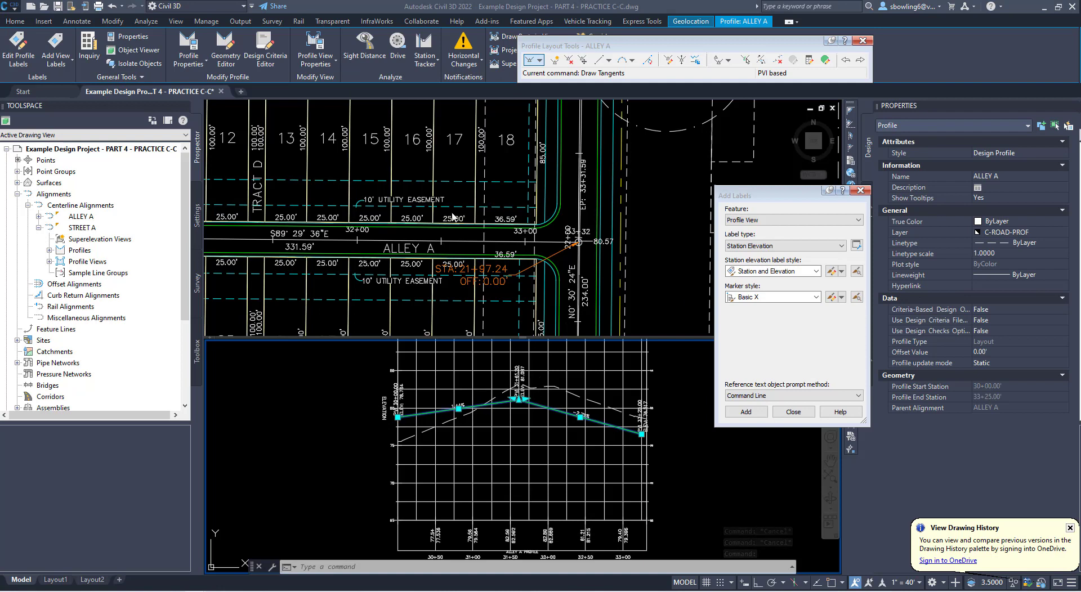
pyautogui.scroll(-3, 395, 199)
pyautogui.scroll(5, 396, 198)
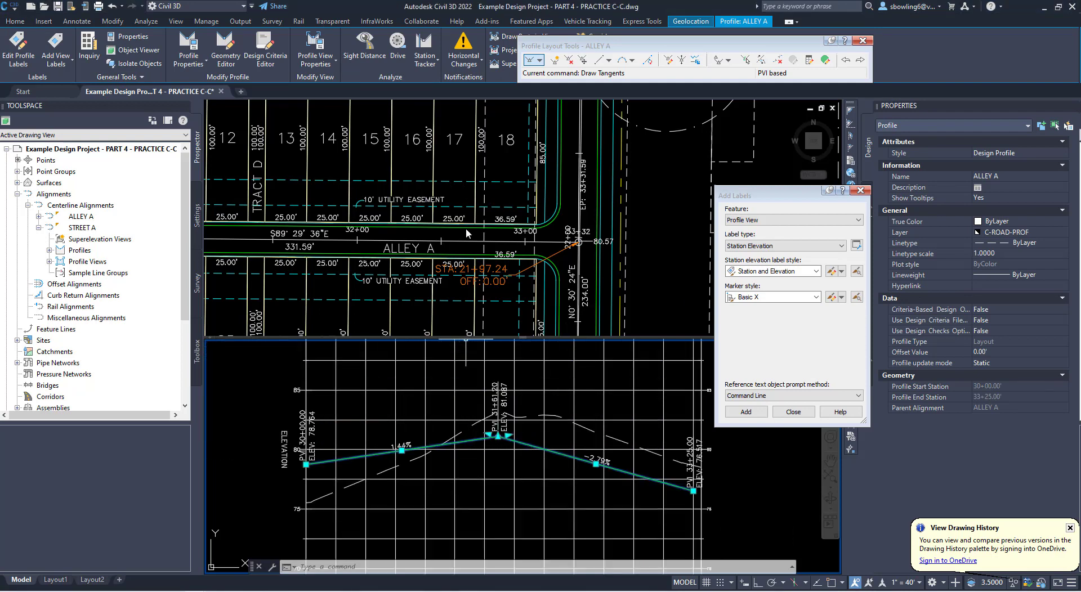
pyautogui.click(422, 212)
pyautogui.scroll(-2, 422, 212)
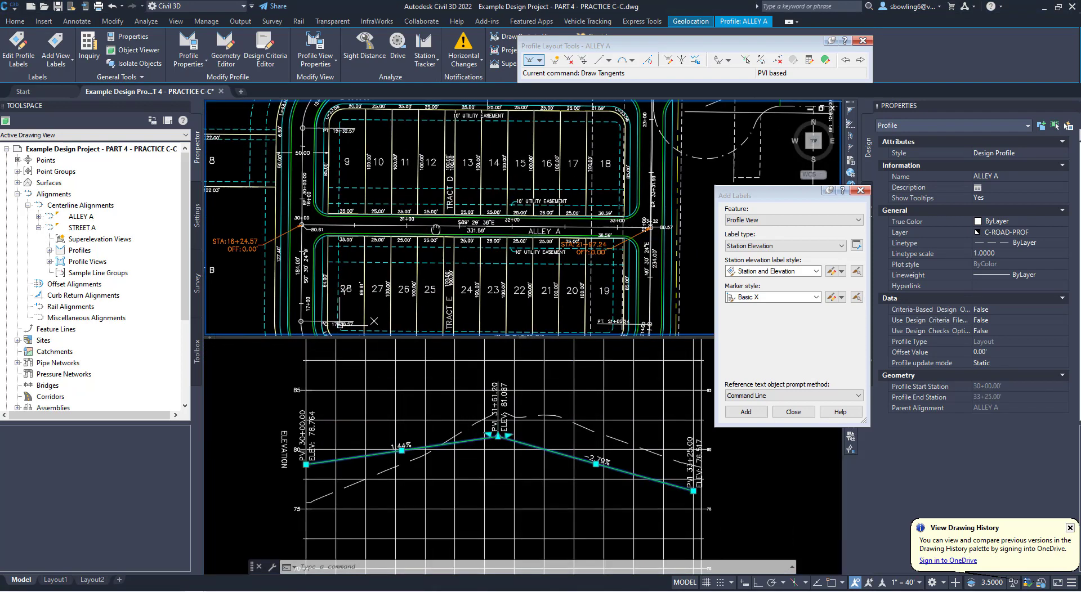
pyautogui.moveTo(300, 232); pyautogui.dragTo(445, 226, button='middle')
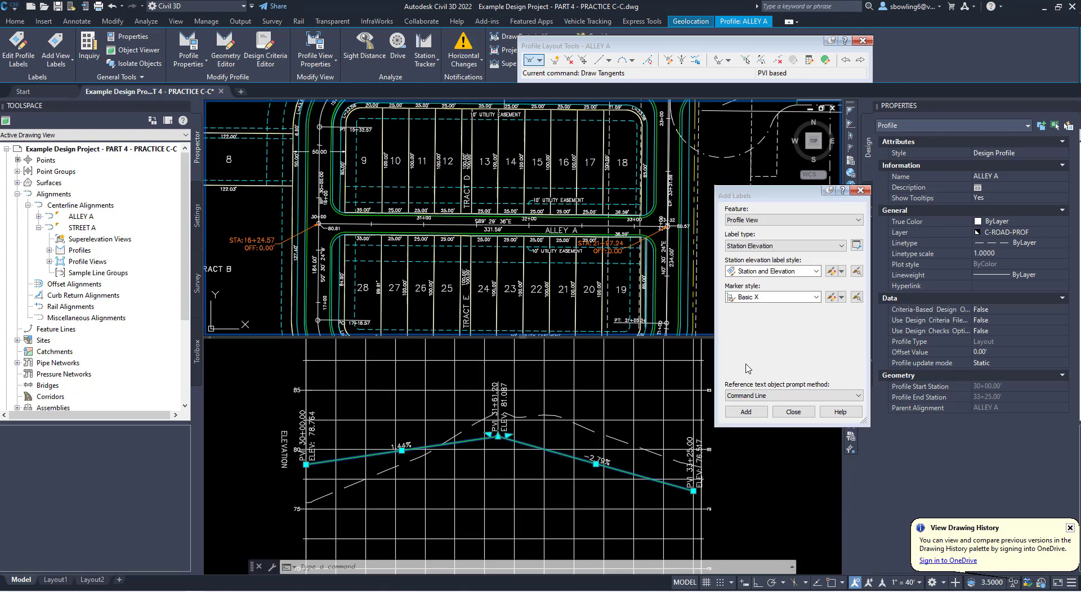
# In the PVI table, set the first PVI elevation to 80.61' and the crest station to 31+75.00'
pyautogui.click(825, 61)
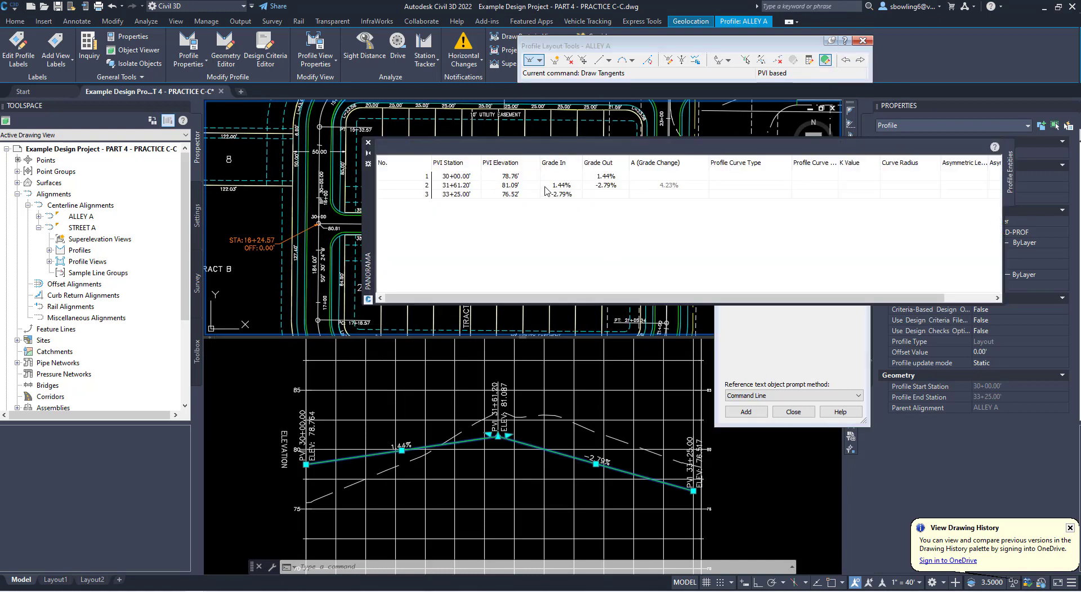
pyautogui.click(510, 178)
pyautogui.click(510, 178)
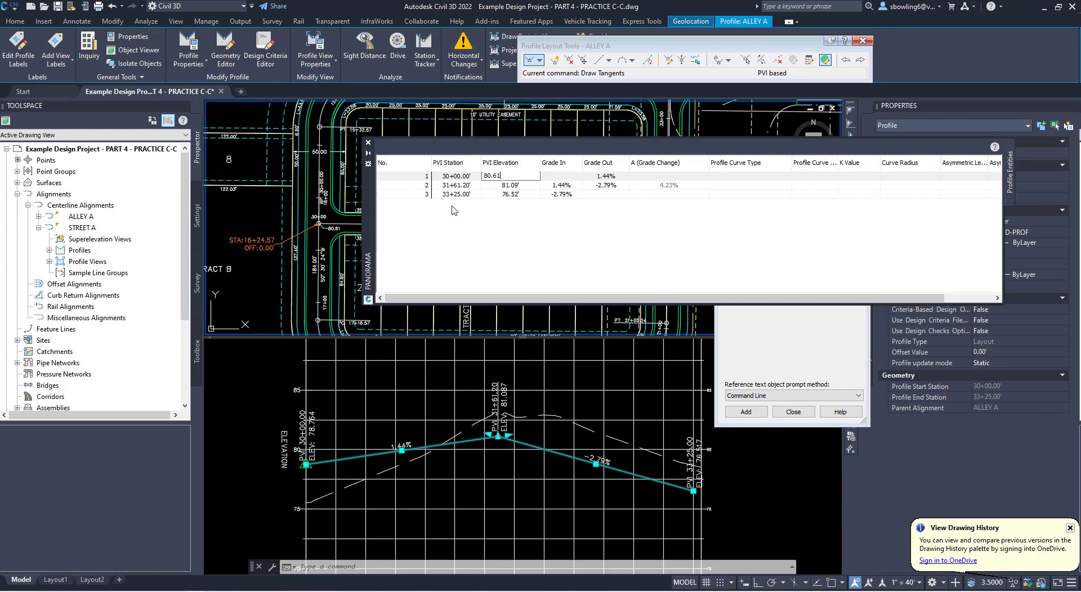
pyautogui.click(462, 185)
pyautogui.click(462, 185)
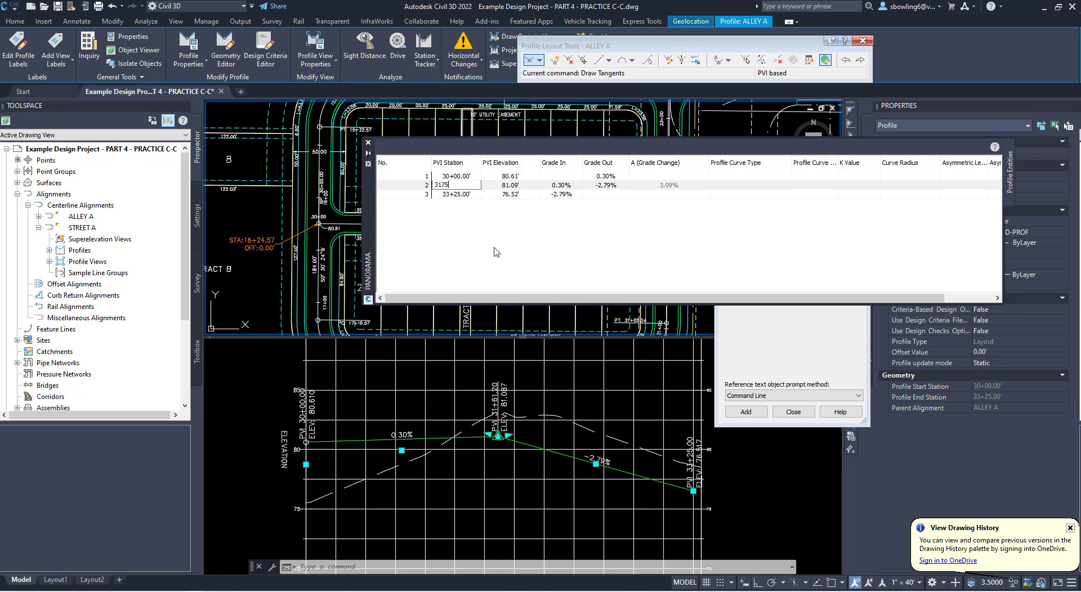
pyautogui.press('Return')
pyautogui.click(462, 194)
# Move the PVI table down and set the end PVI to station 33+31.39', elevation 80.57'
pyautogui.click(456, 194)
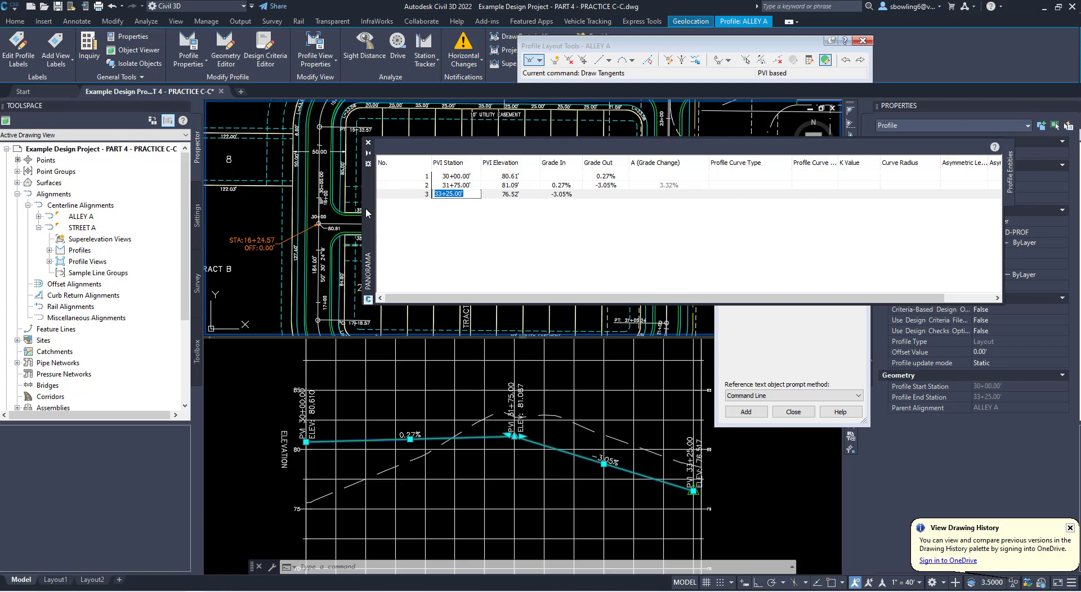
pyautogui.moveTo(367, 213); pyautogui.dragTo(370, 369)
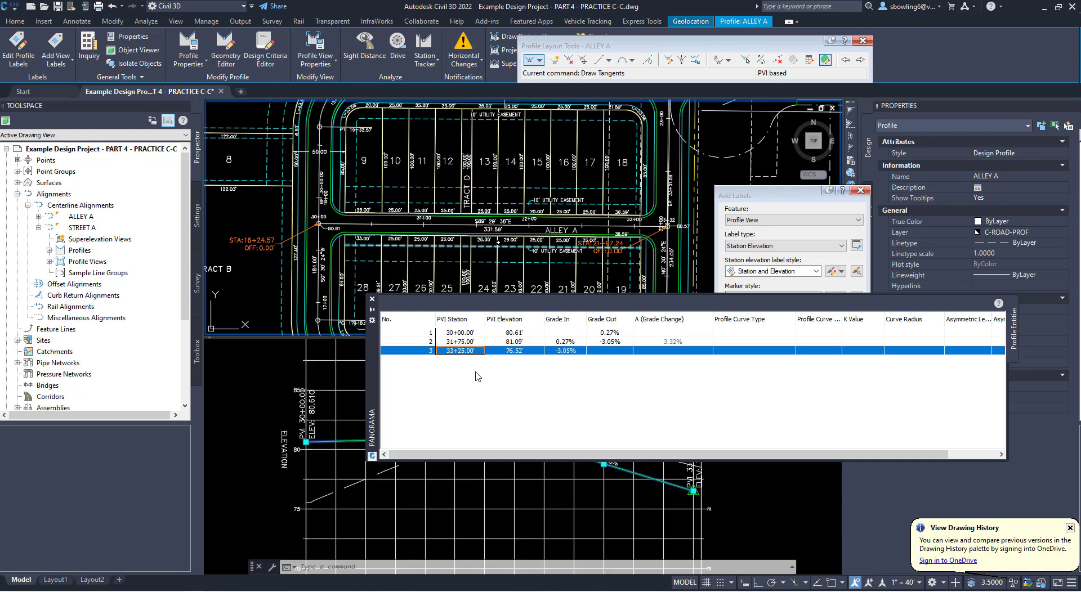
pyautogui.click(476, 351)
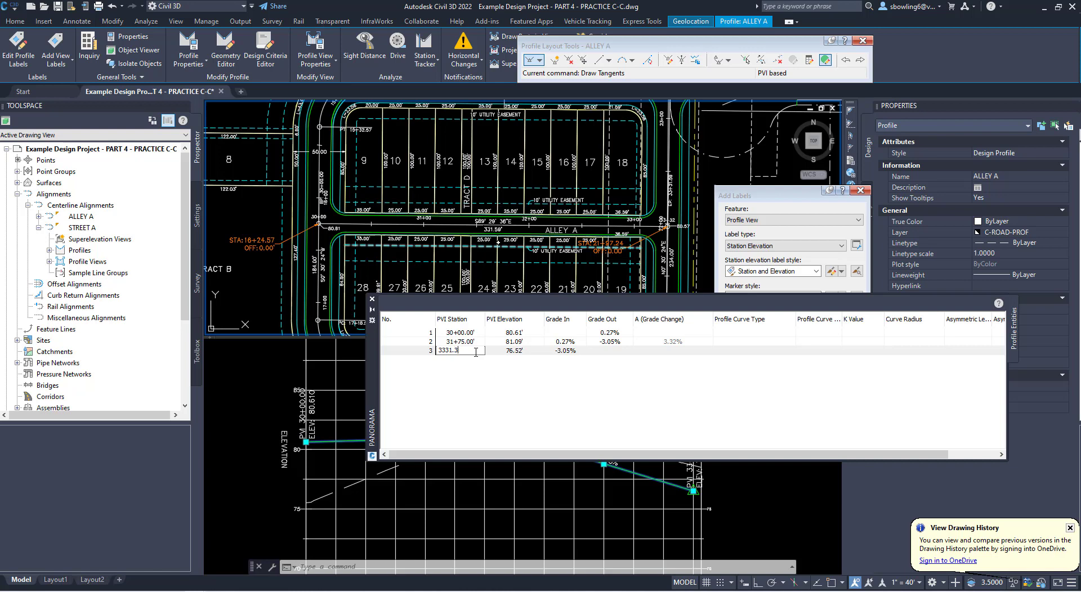
pyautogui.click(522, 351)
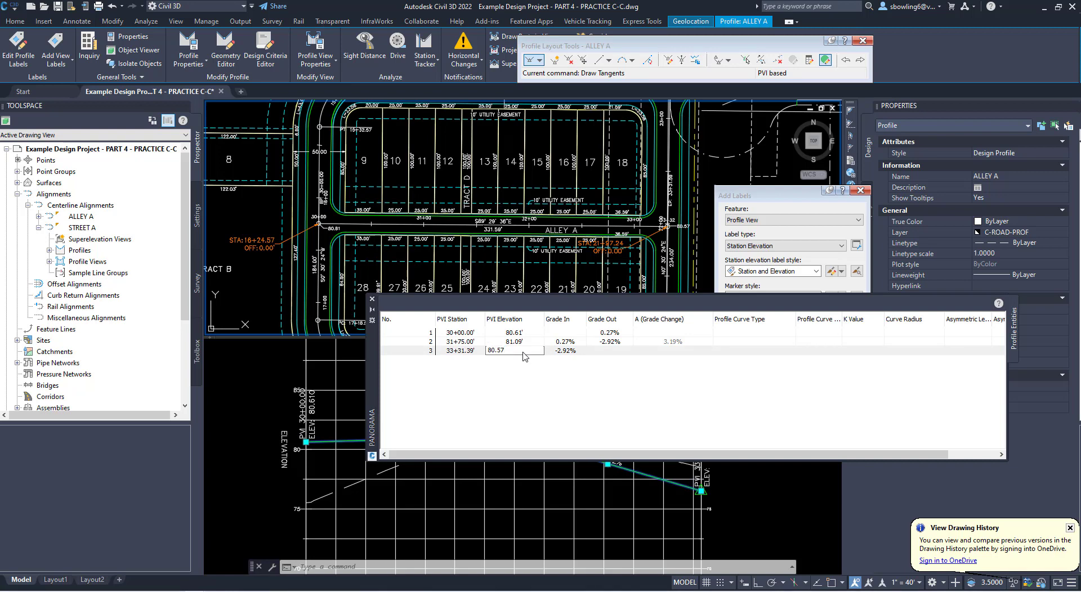
pyautogui.press('Return')
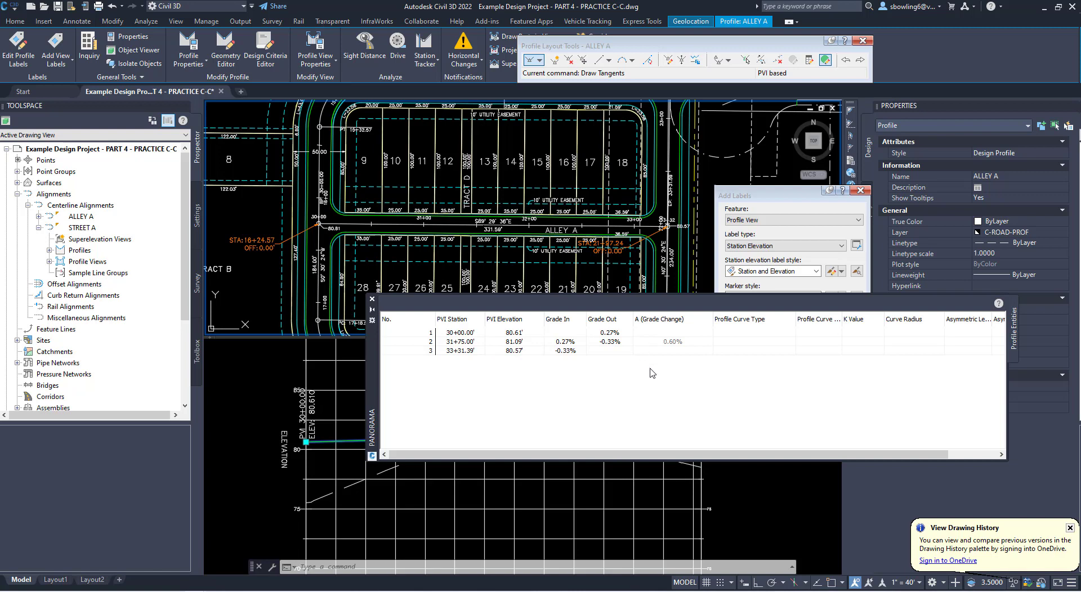
# Reopen the ALLEY A PVI table, set the 31+75.00 crest PVI elevation to 81.5', and close it
pyautogui.click(372, 299)
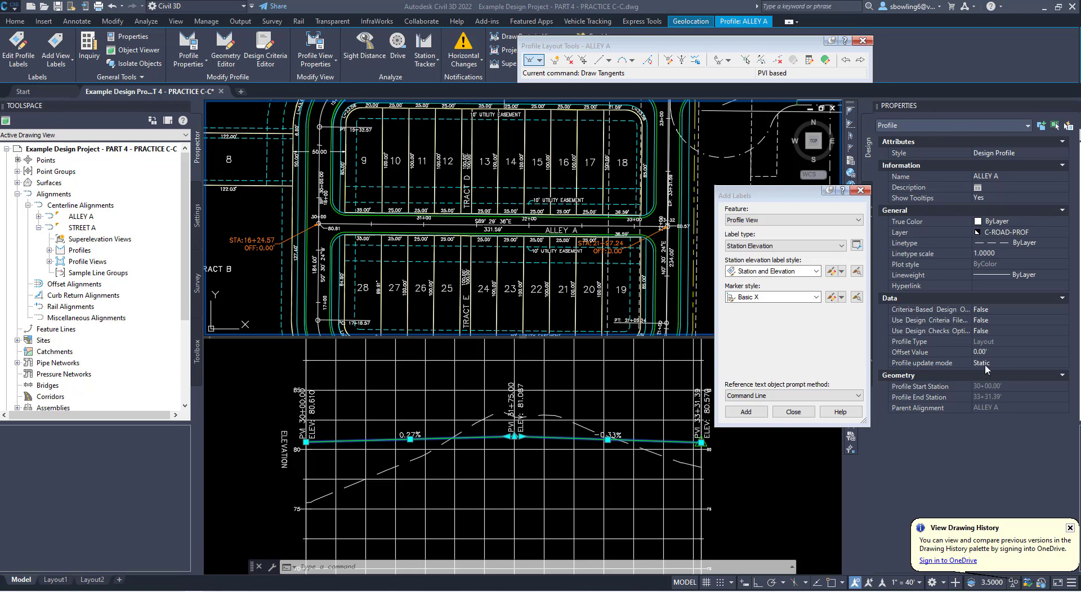
pyautogui.press('Escape')
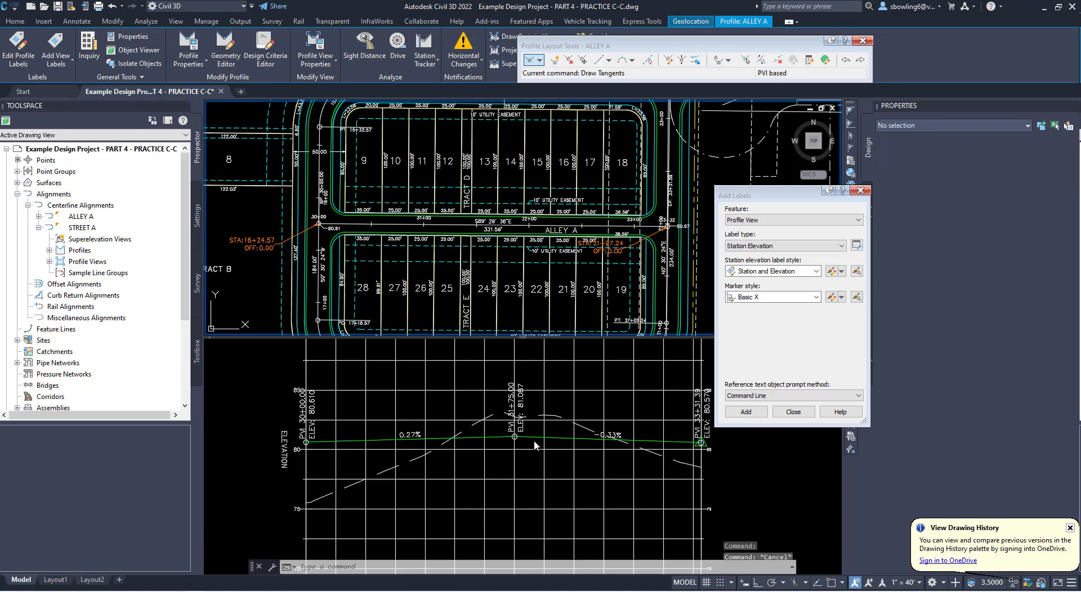
pyautogui.click(536, 442)
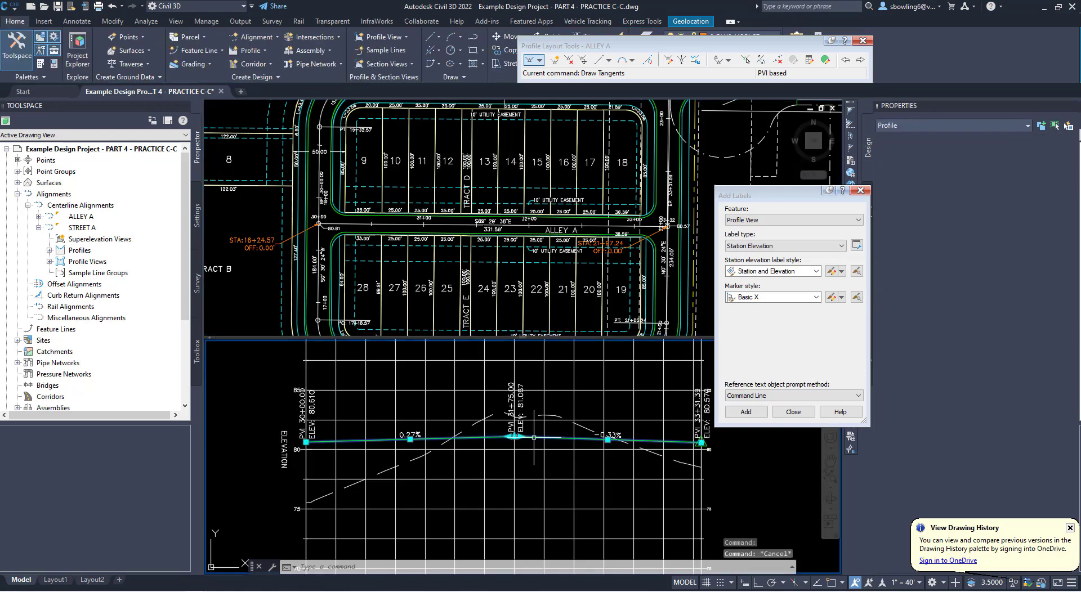
pyautogui.click(827, 61)
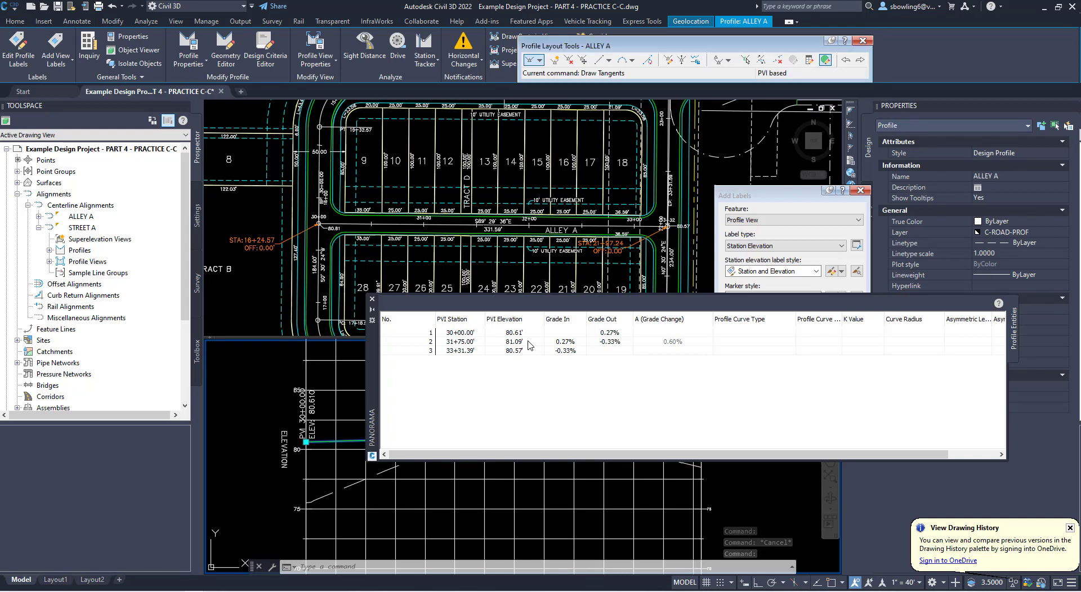
pyautogui.click(513, 345)
pyautogui.click(492, 342)
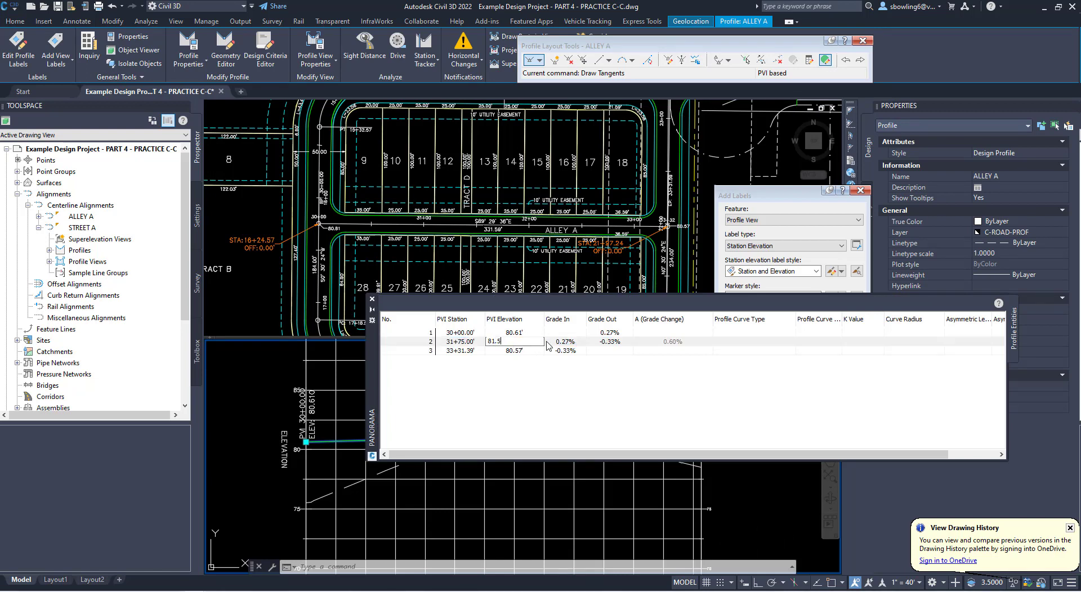
pyautogui.write('81.5')
pyautogui.press('Return')
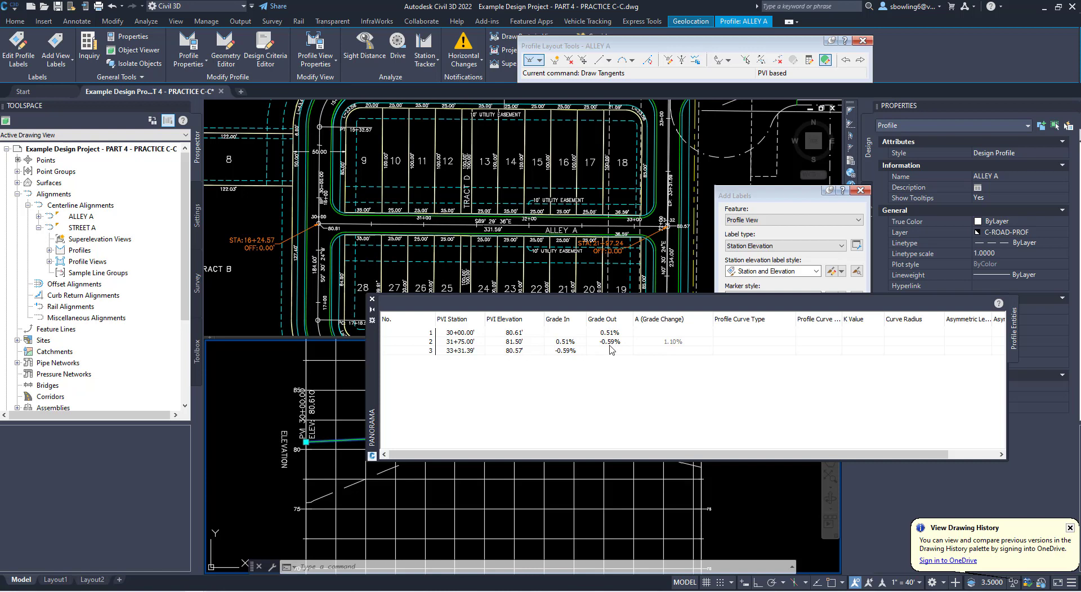
pyautogui.click(371, 300)
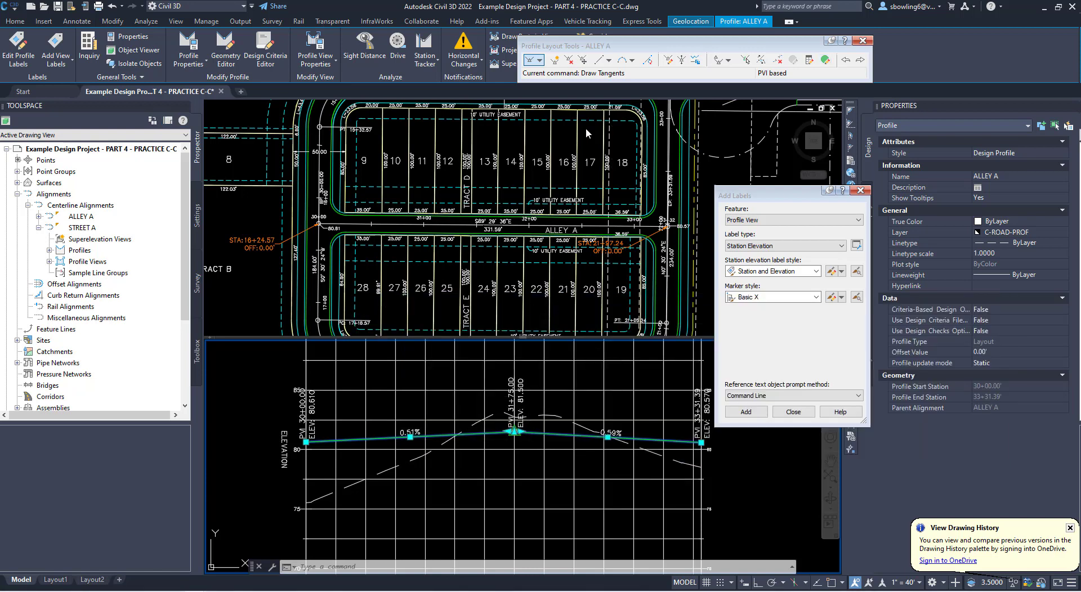
pyautogui.press('Escape')
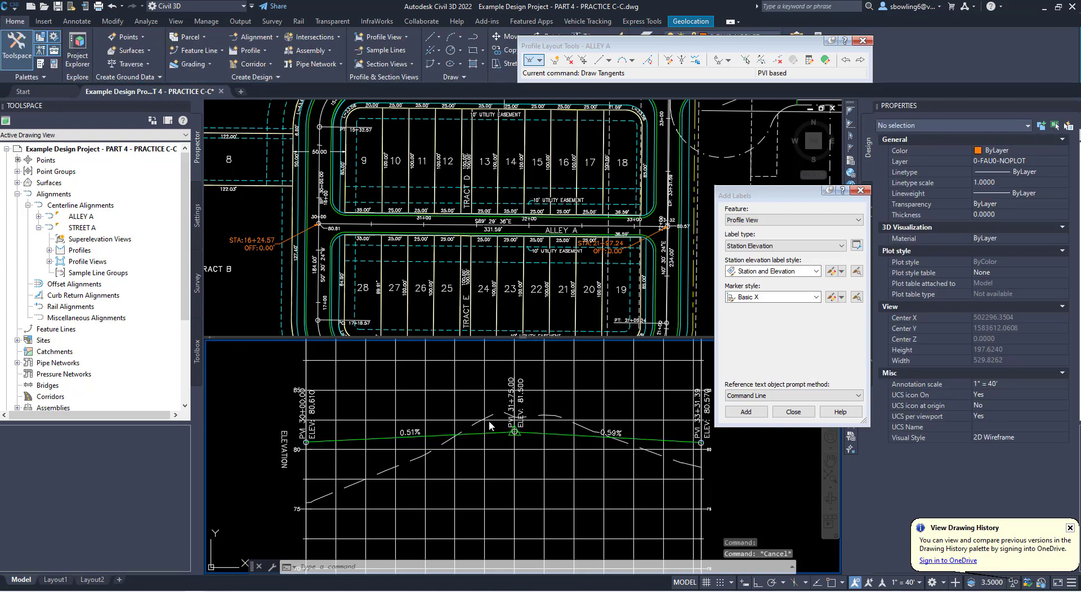
# Select ALLEY A and fit a 105' free parabolic vertical curve between its left and right tangents
pyautogui.click(557, 436)
pyautogui.press('Escape')
pyautogui.click(557, 435)
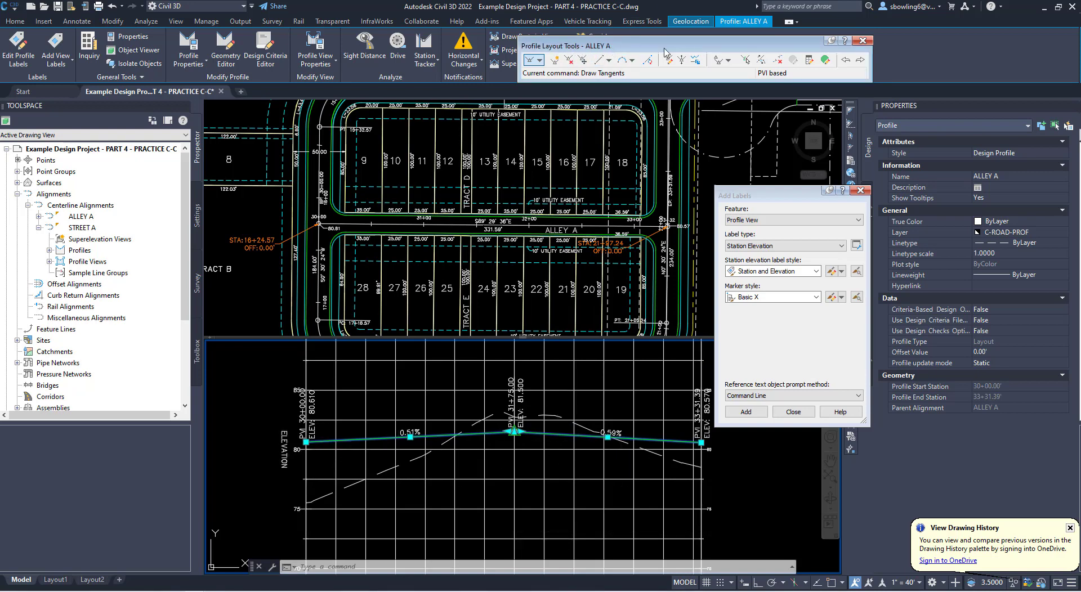
pyautogui.click(633, 61)
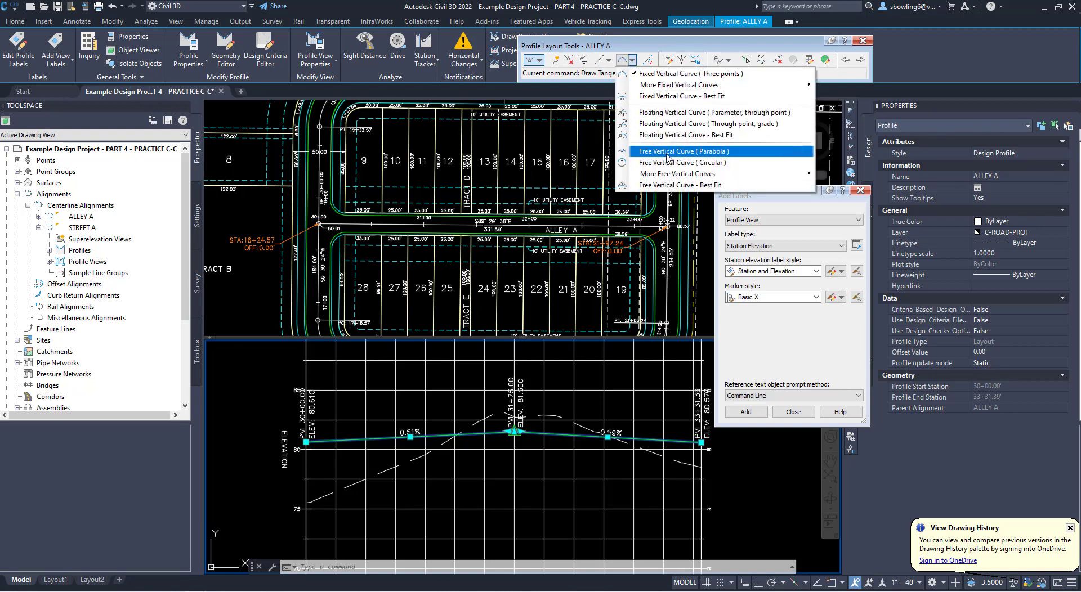
pyautogui.click(657, 153)
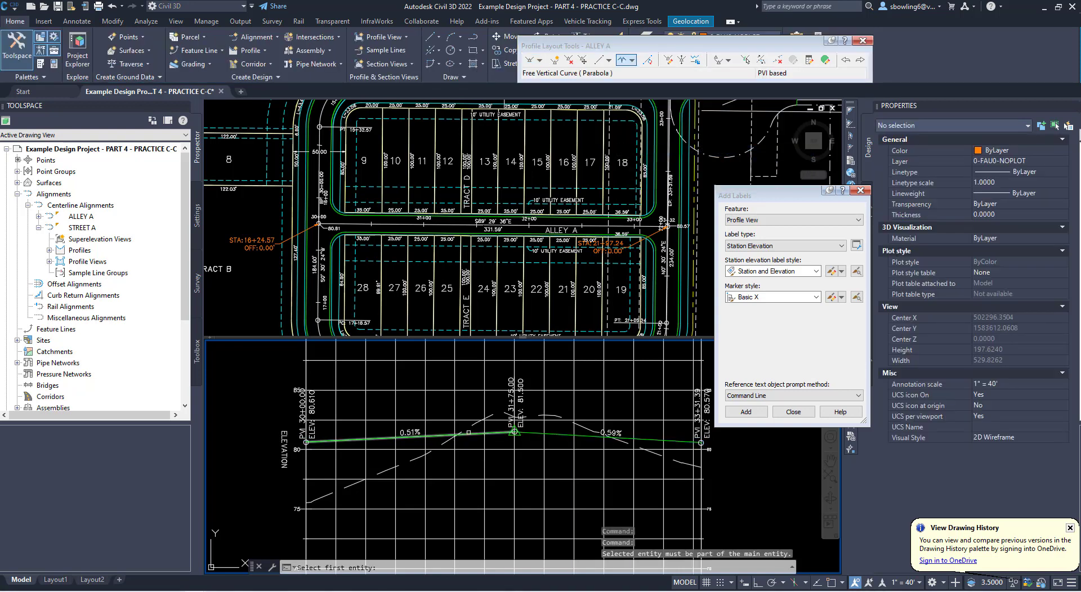
pyautogui.click(468, 434)
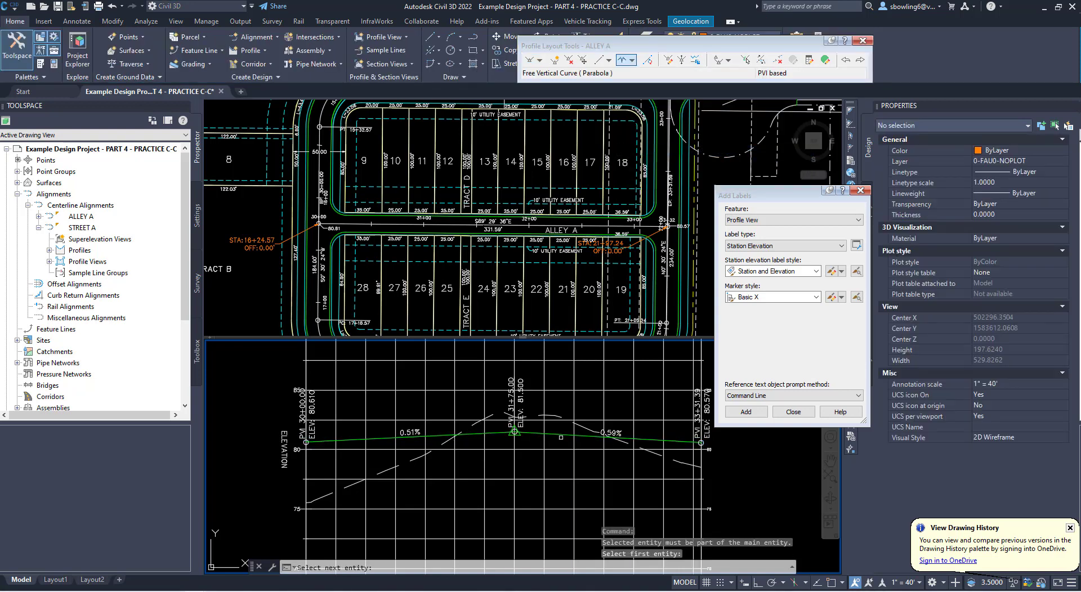
pyautogui.click(561, 437)
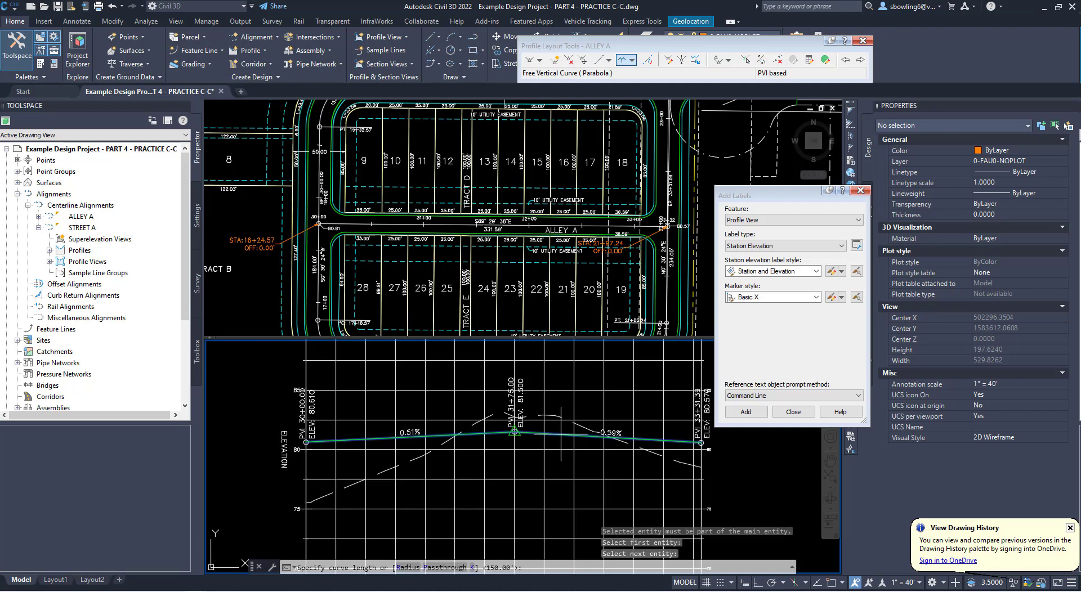
pyautogui.write('105')
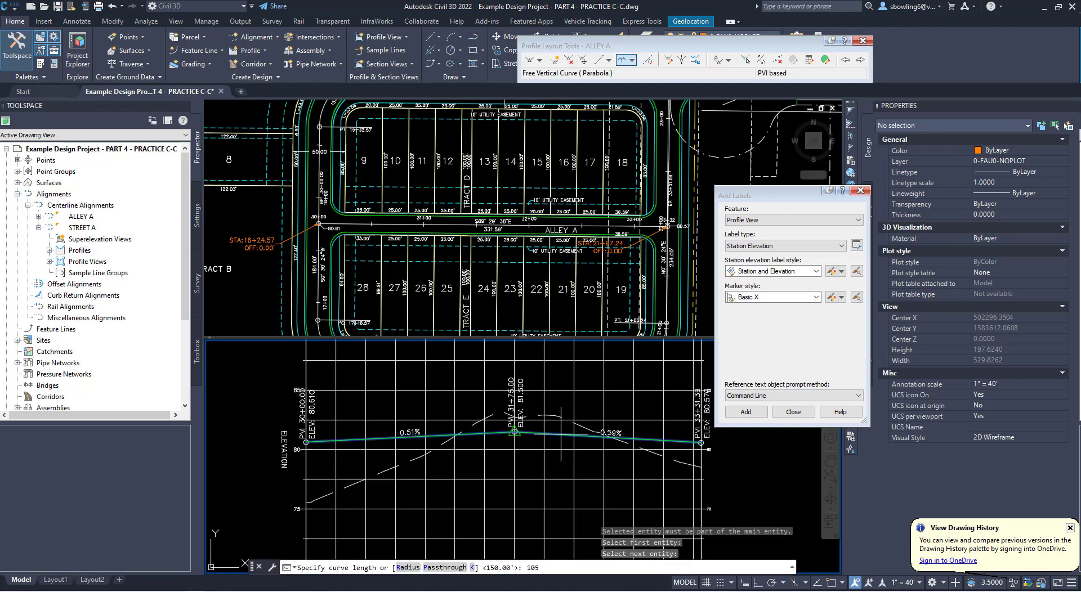
pyautogui.press('Return')
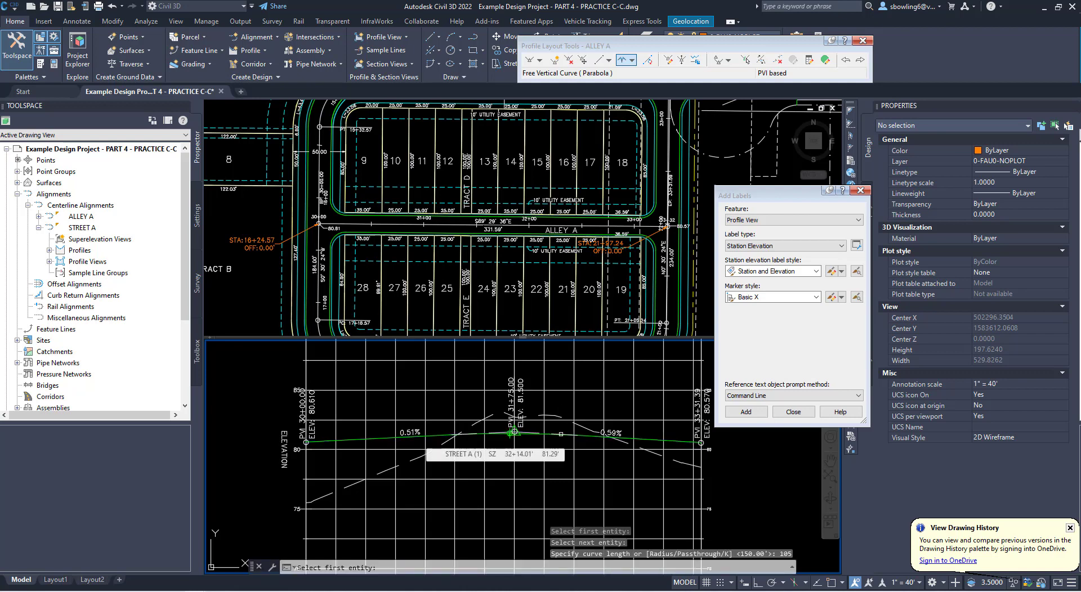
pyautogui.press('Escape')
pyautogui.scroll(-4, 478, 478)
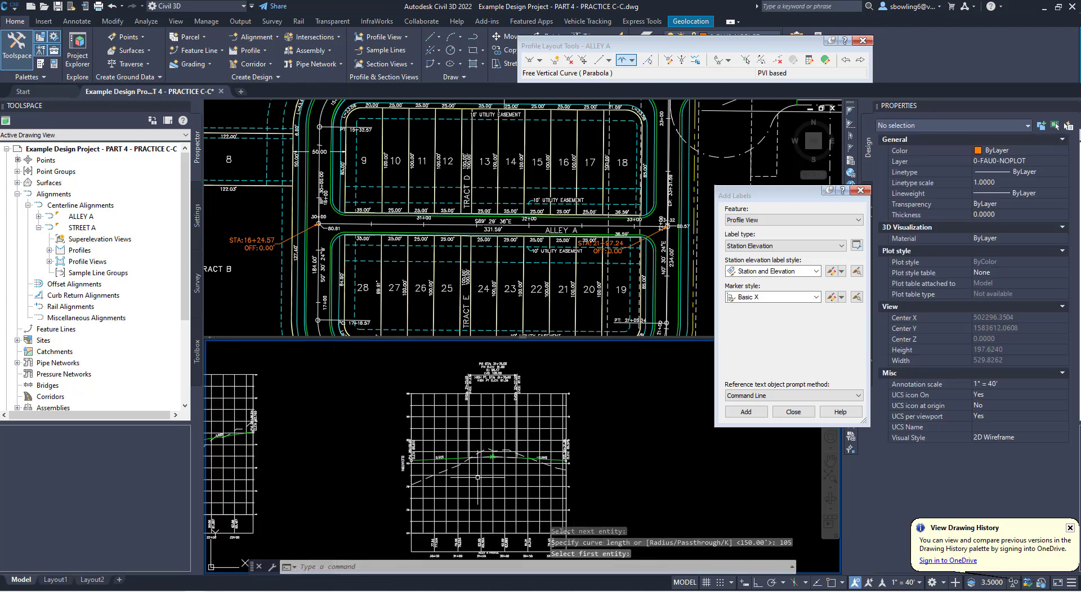
# Cancel the crest curve label stretch, then zoom the plan and select the Alley A station labels
pyautogui.click(493, 457)
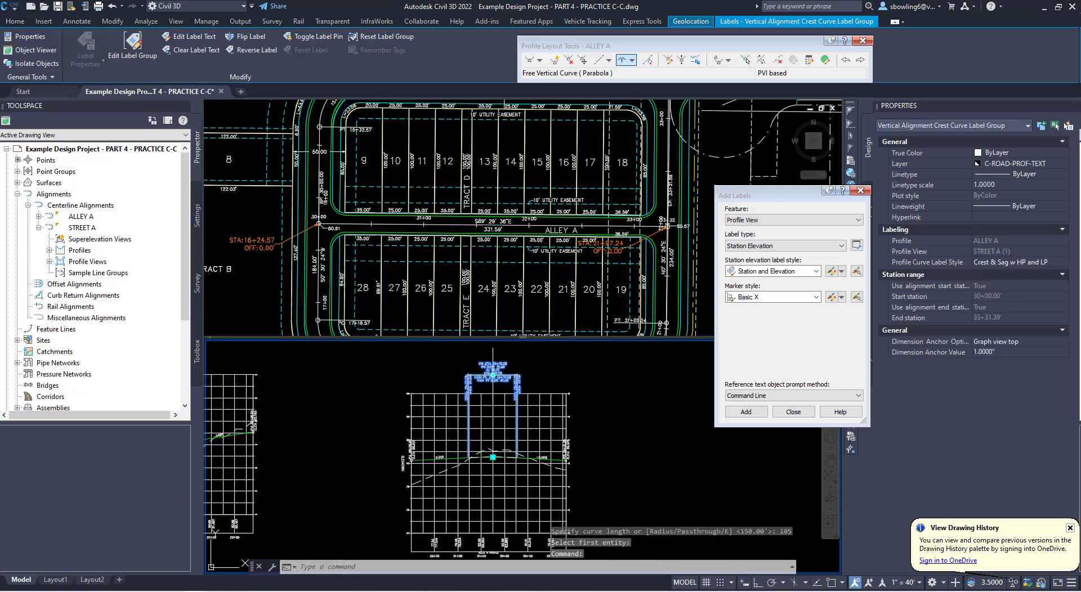
pyautogui.click(493, 375)
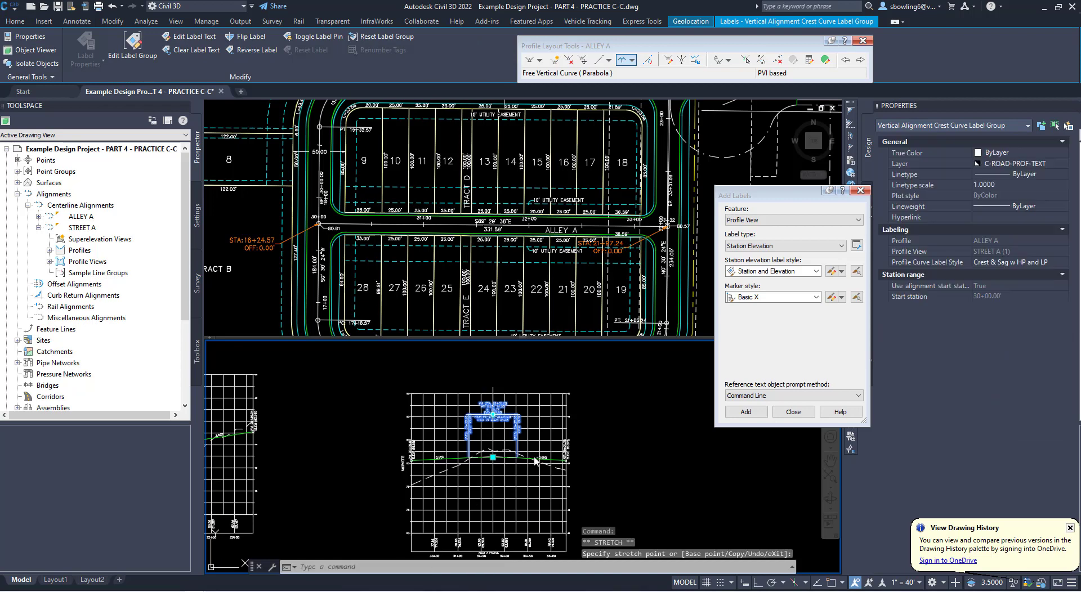
pyautogui.click(513, 255)
pyautogui.press('Escape')
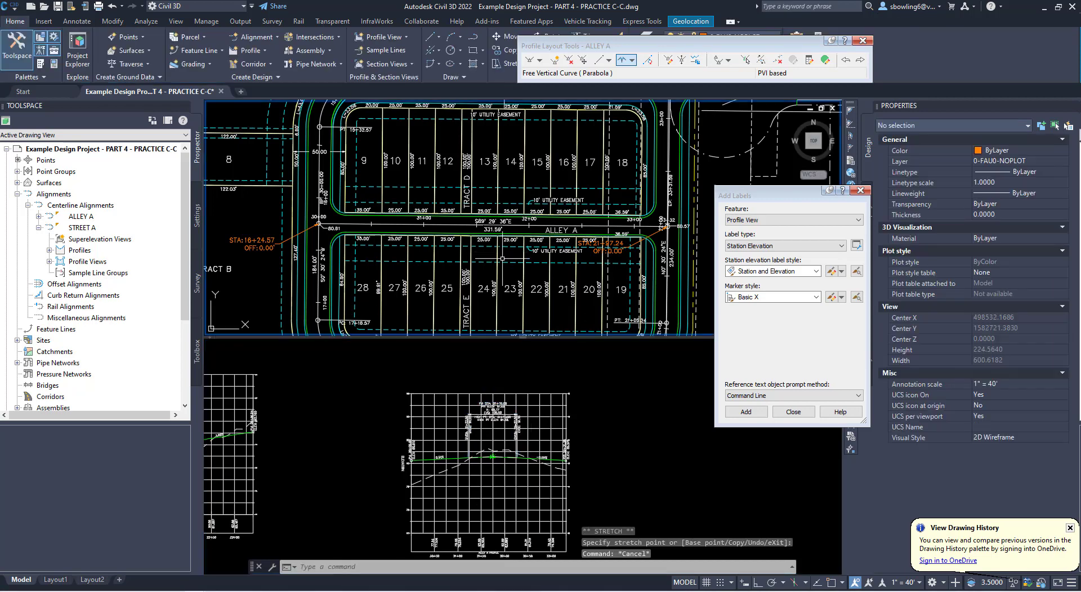
pyautogui.press('Escape')
pyautogui.scroll(2, 446, 225)
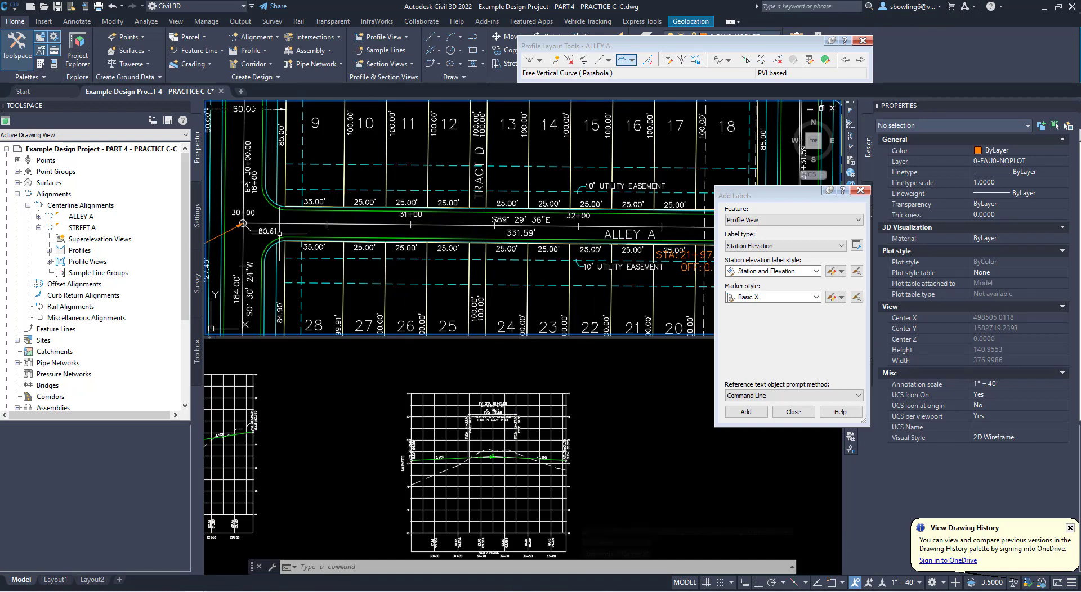
pyautogui.click(411, 214)
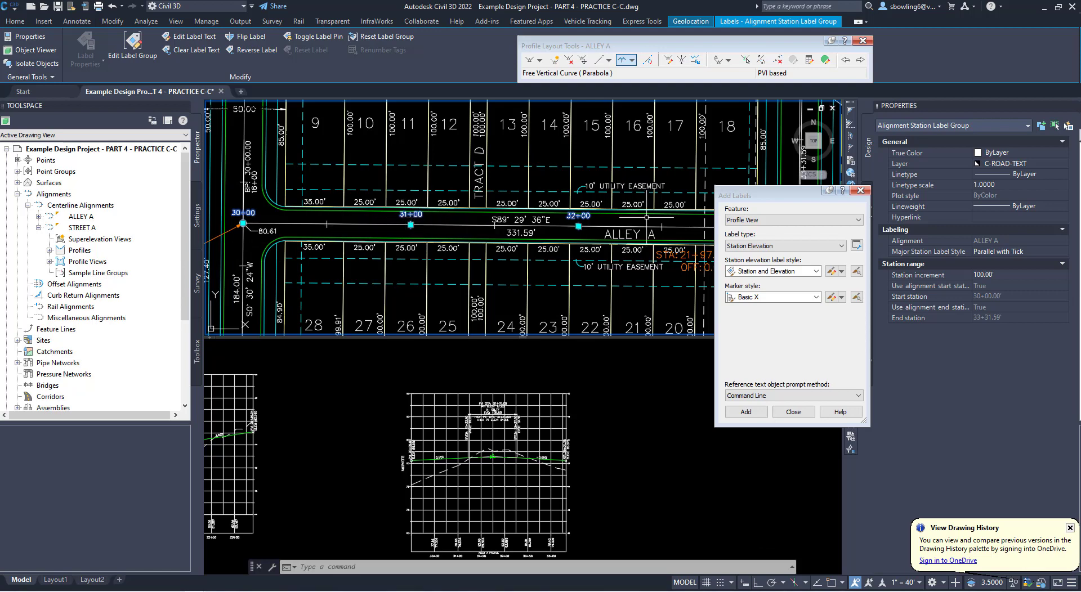
# Delete the High Point and Low Point profile label rows from Alley A's label set
pyautogui.rightClick(372, 217)
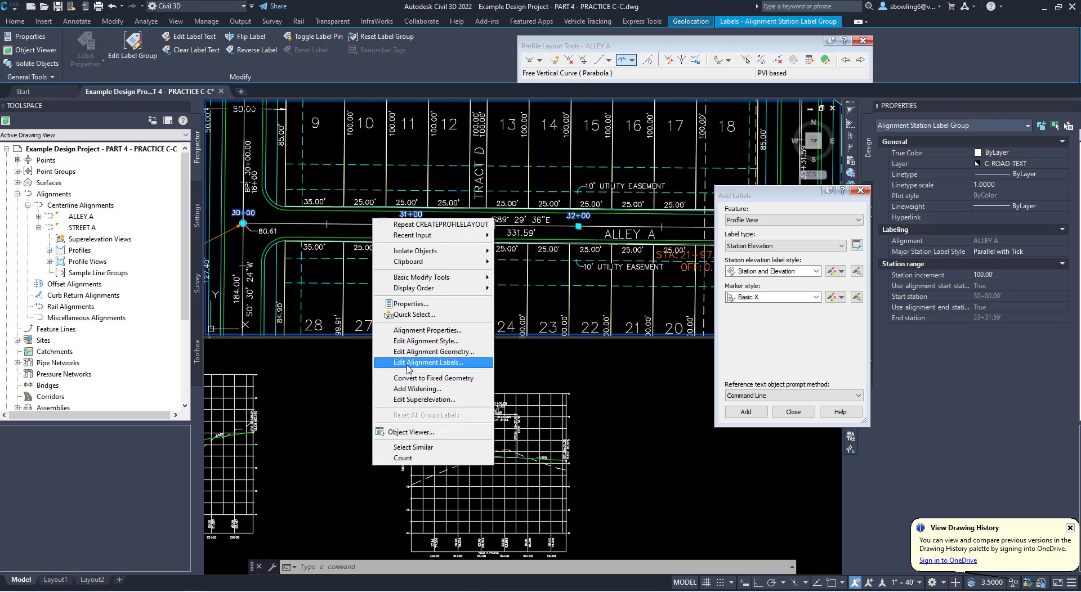
pyautogui.click(427, 363)
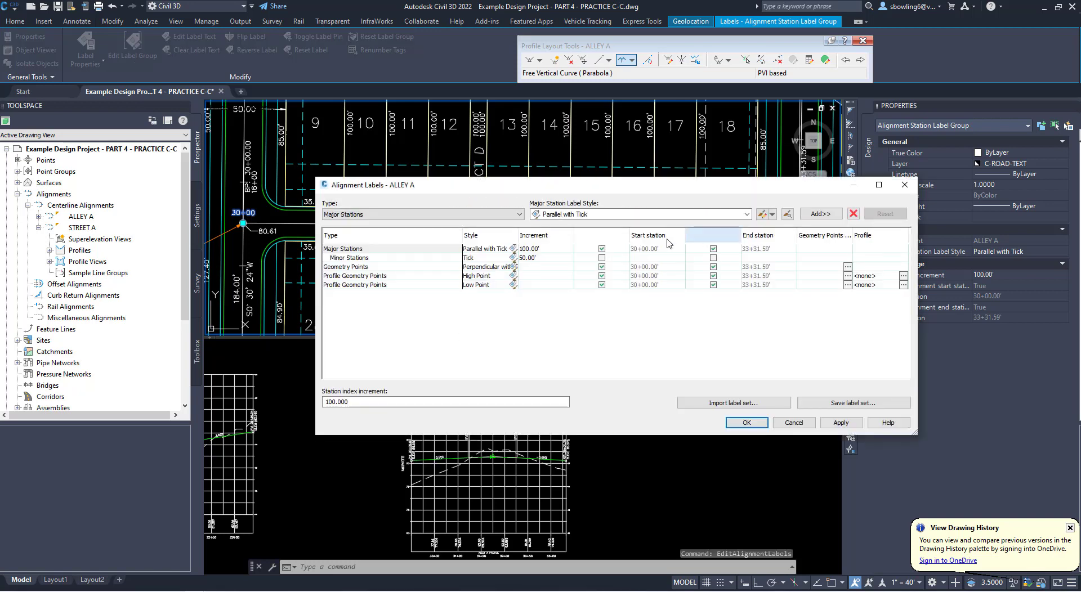
pyautogui.click(353, 276)
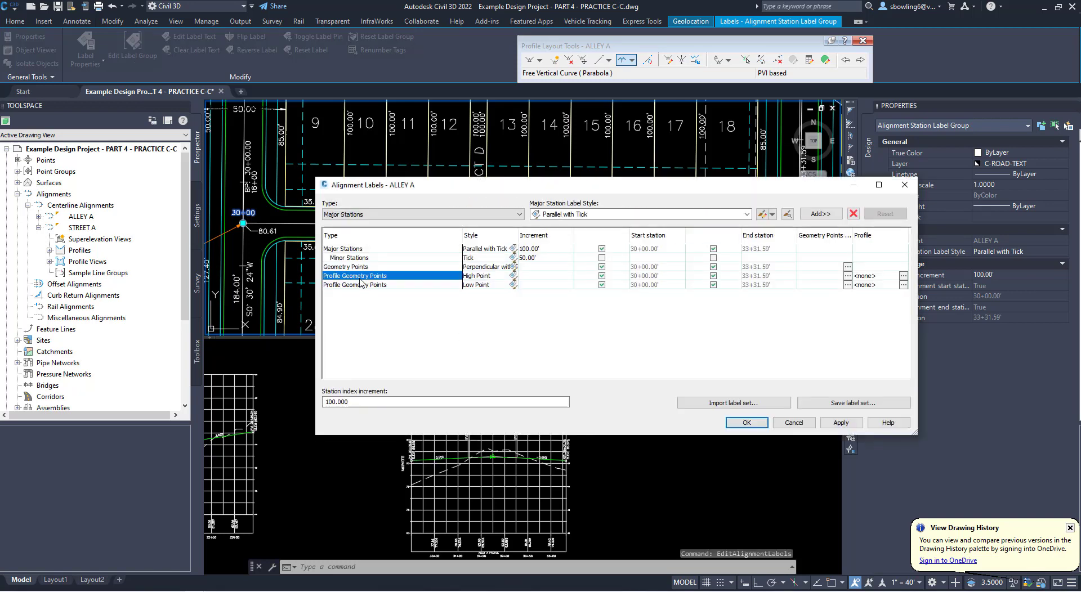
pyautogui.click(854, 214)
pyautogui.click(353, 276)
pyautogui.click(853, 214)
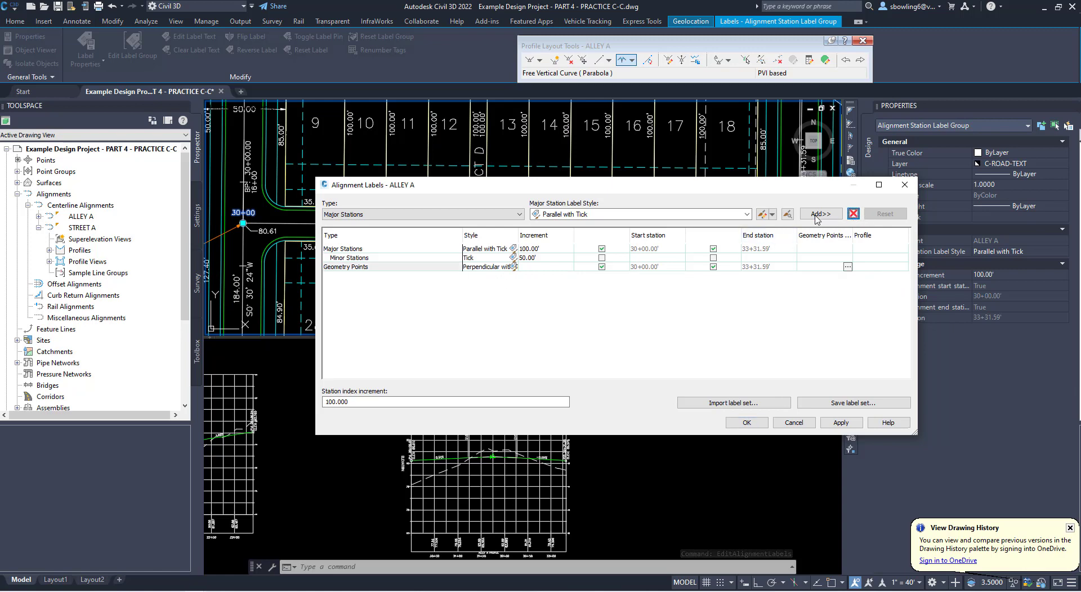
# Set the new label type to Profile Geometry Points using the ELEV style
pyautogui.click(360, 215)
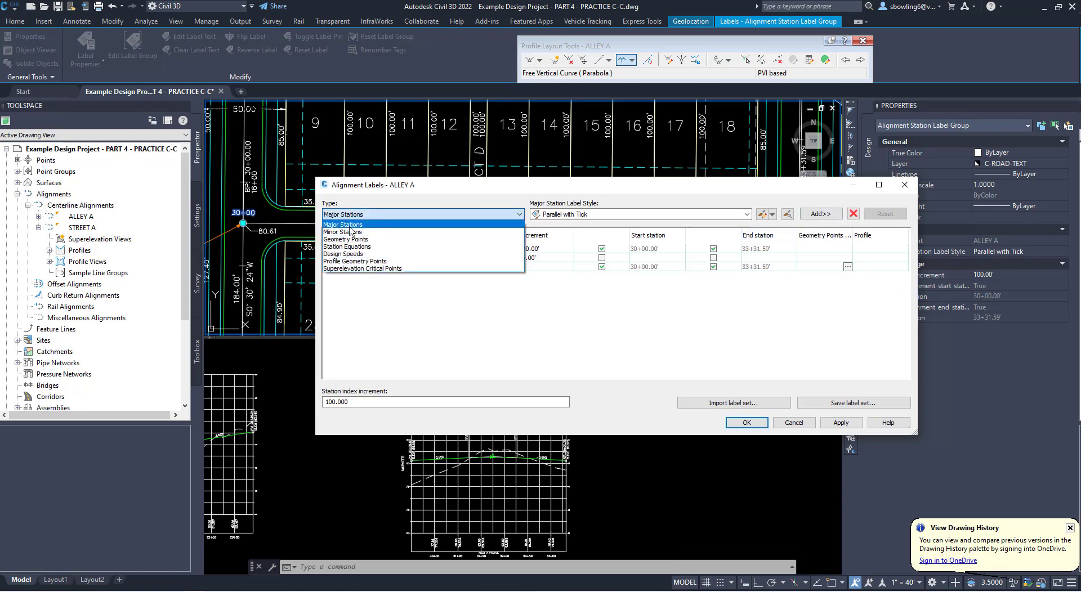
pyautogui.click(355, 261)
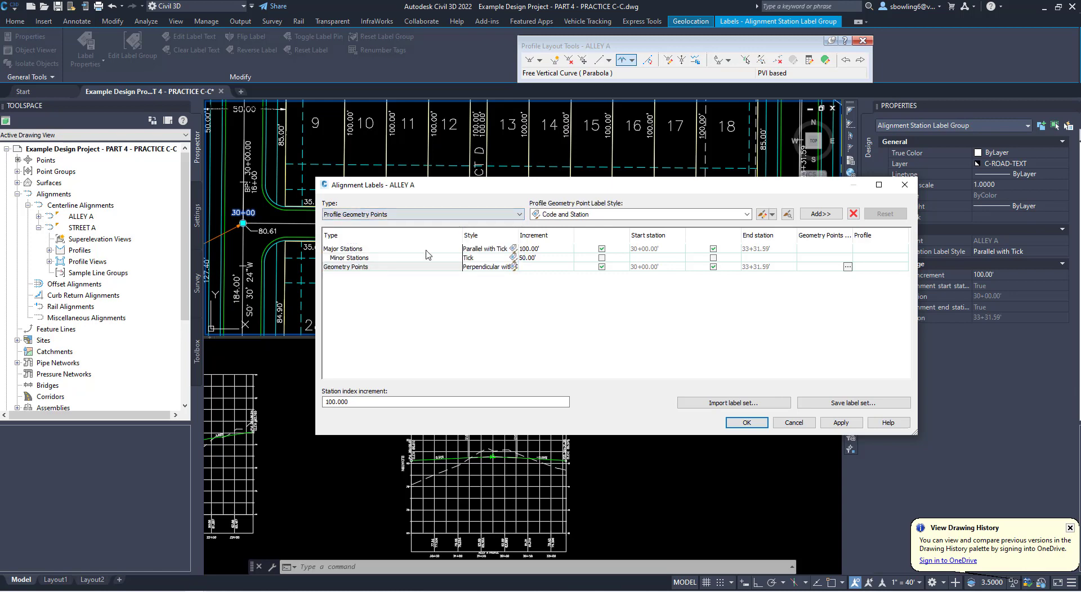
pyautogui.click(681, 215)
pyautogui.click(560, 233)
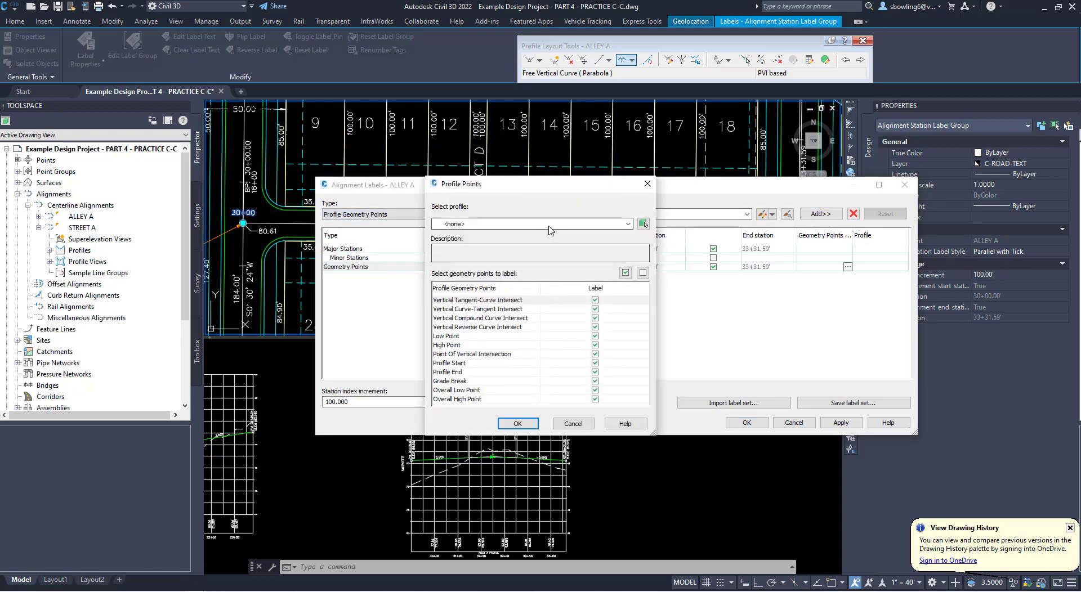
# Choose the ALLEY A profile and clear all geometry point checkboxes
pyautogui.click(550, 225)
pyautogui.click(472, 248)
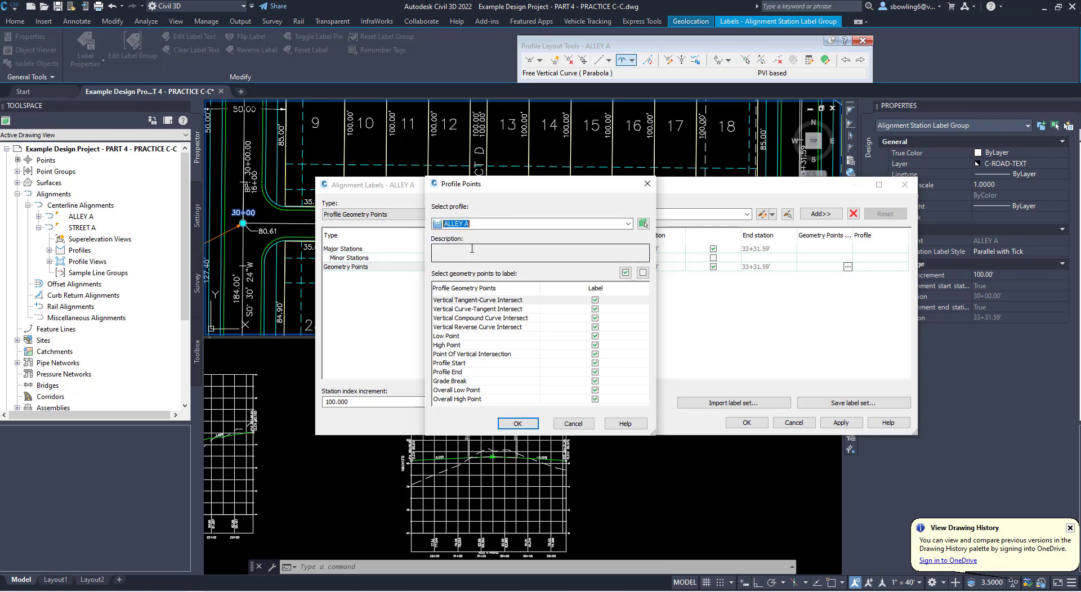
pyautogui.click(625, 273)
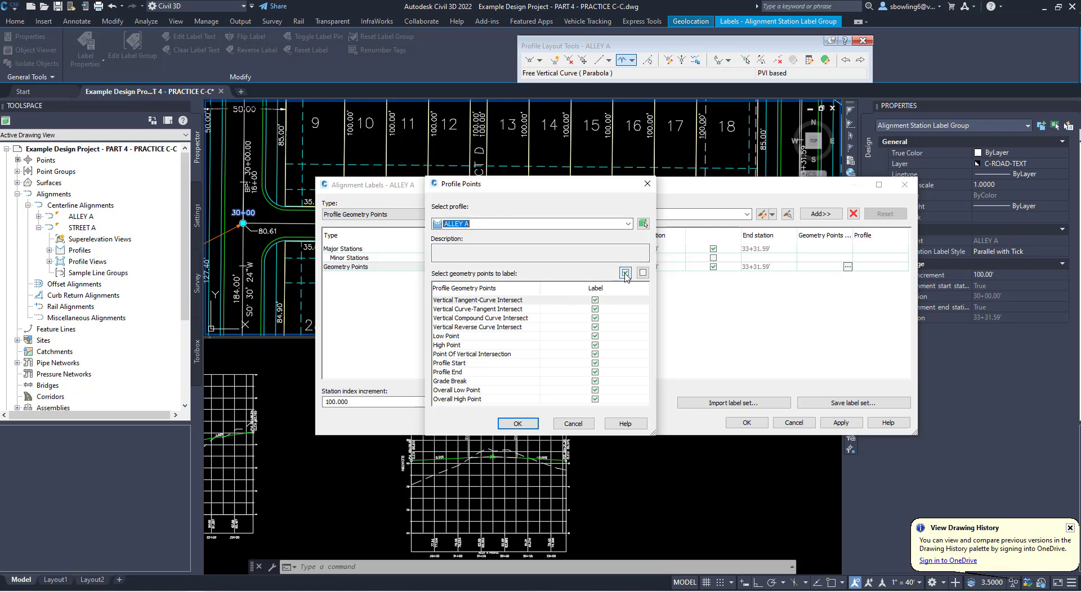
pyautogui.click(643, 273)
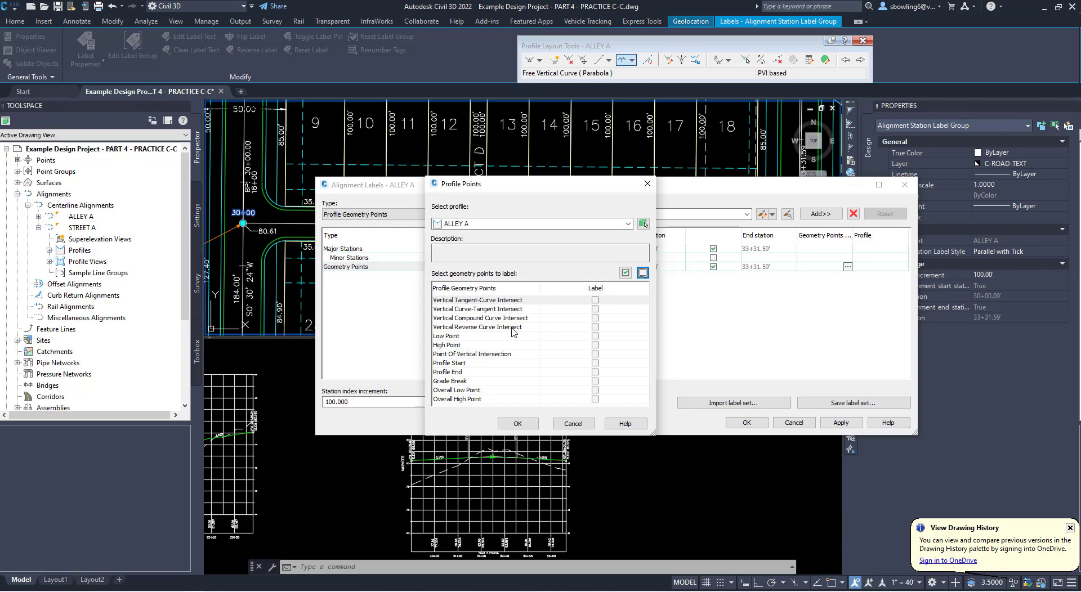
# Label Low/High Point, Profile Start/End, Overall Low/High Point and Grade Break, then apply
pyautogui.click(595, 336)
pyautogui.click(595, 345)
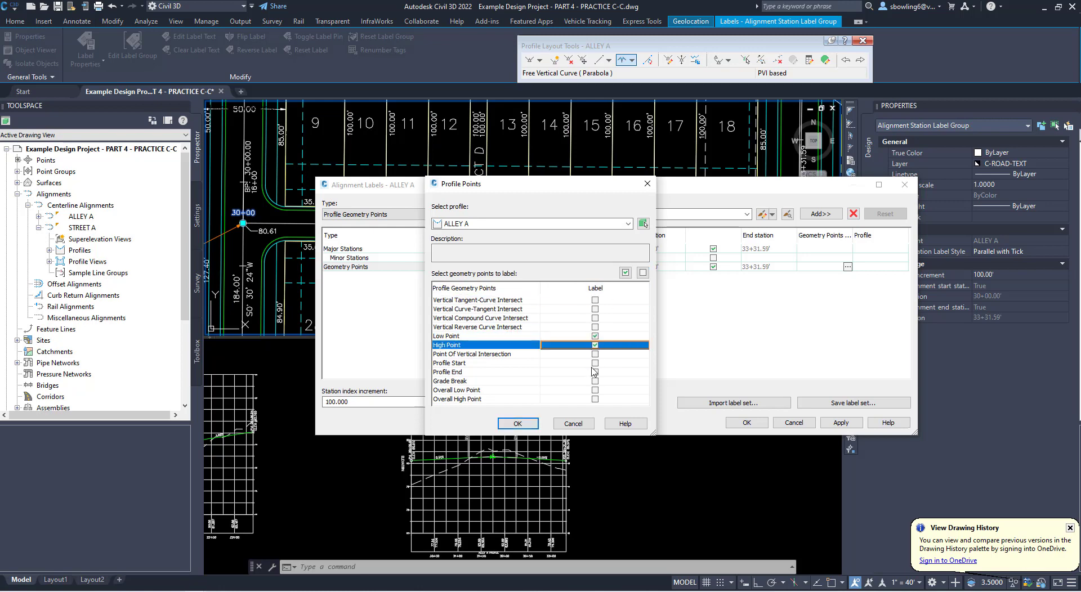
pyautogui.click(595, 364)
pyautogui.click(595, 372)
pyautogui.click(595, 390)
pyautogui.click(595, 399)
pyautogui.click(595, 381)
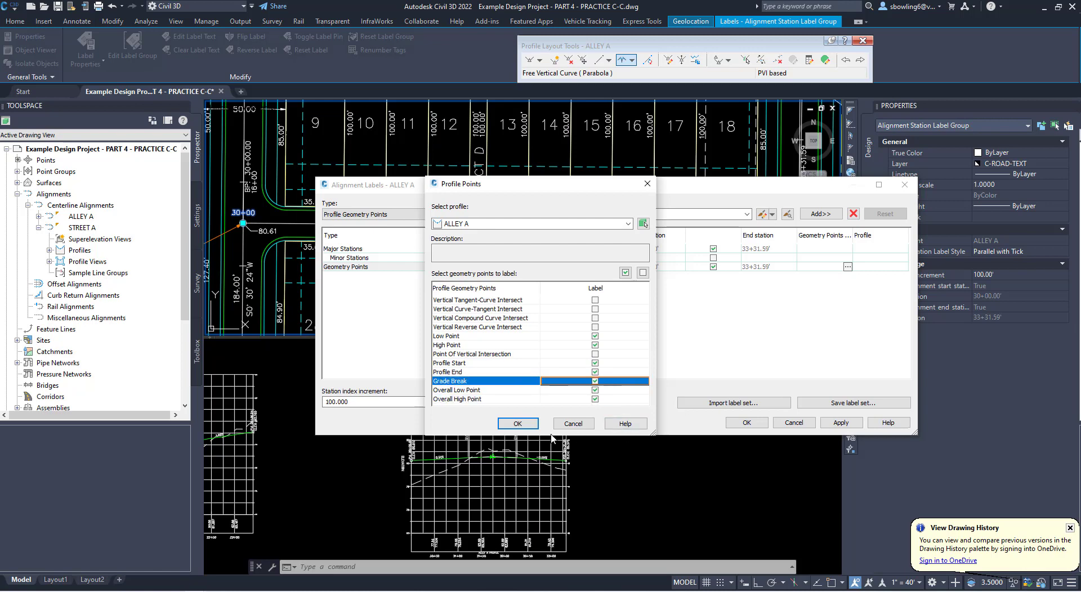
pyautogui.click(517, 424)
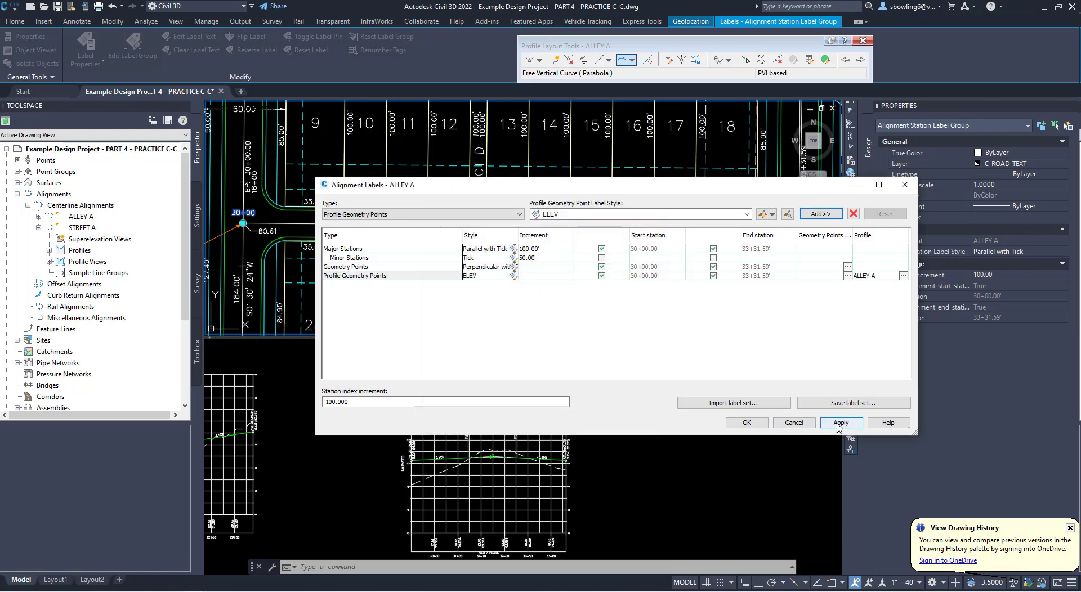
pyautogui.click(750, 426)
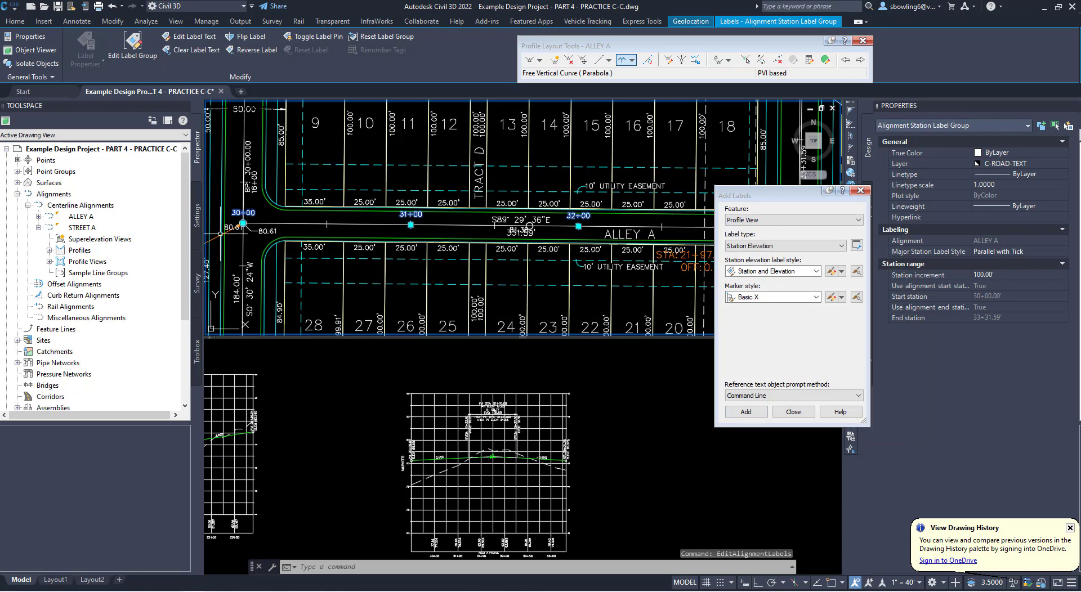
# Offset the 80.61 elevation label near station 30+00 onto a leader
pyautogui.scroll(4, 220, 235)
pyautogui.click(263, 224)
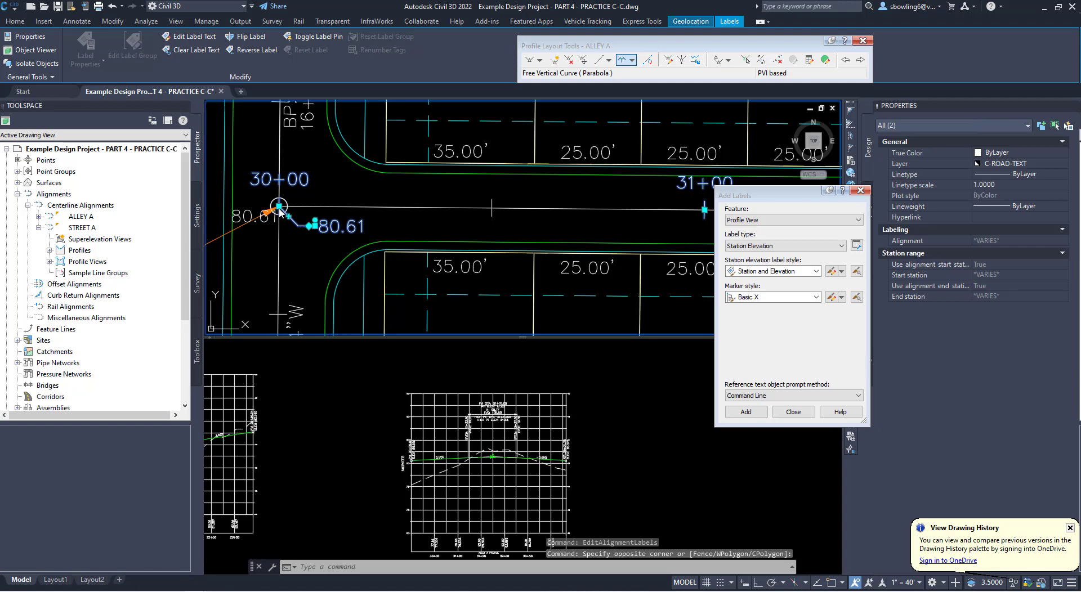
pyautogui.click(278, 212)
pyautogui.click(315, 222)
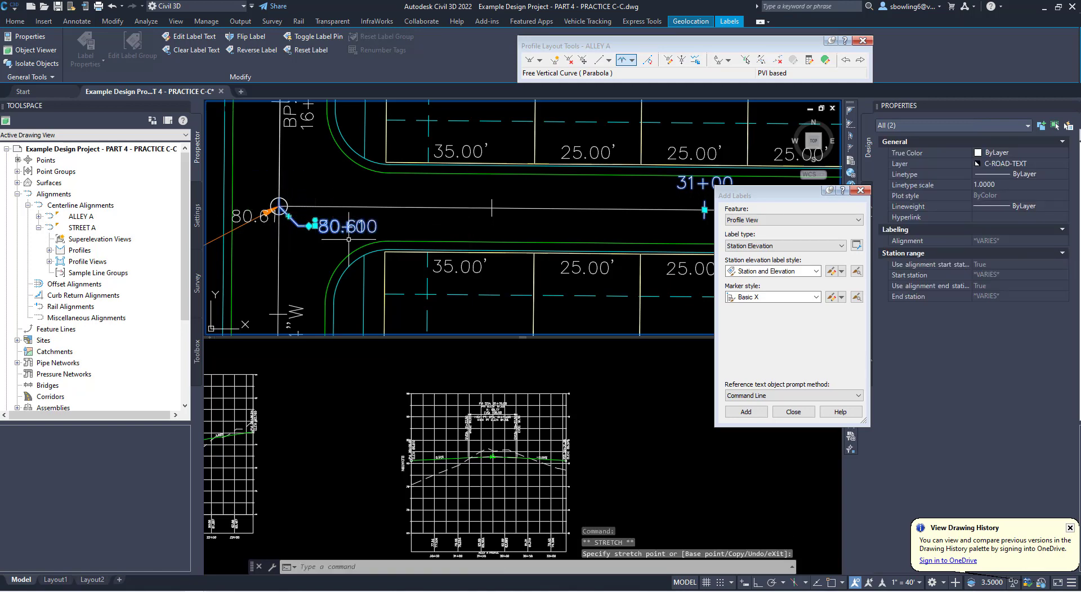
pyautogui.press('Escape')
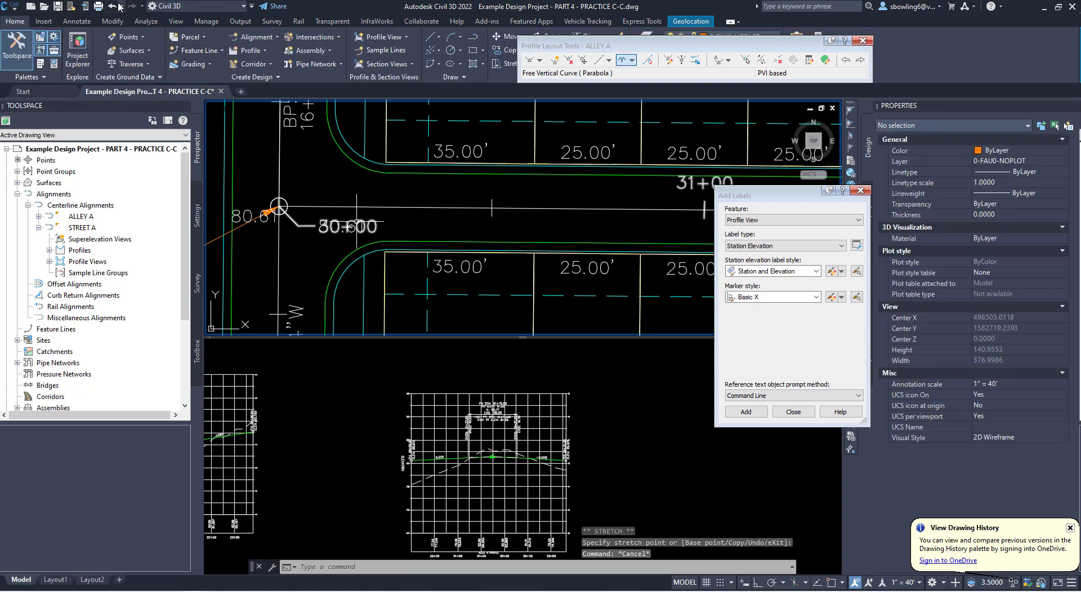
pyautogui.click(113, 6)
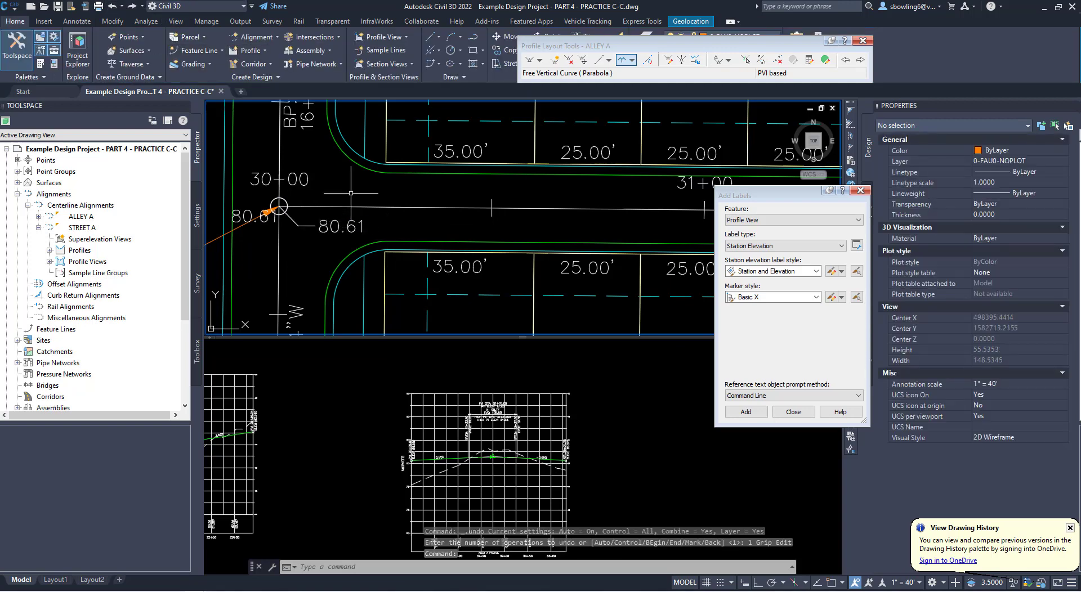
pyautogui.click(278, 207)
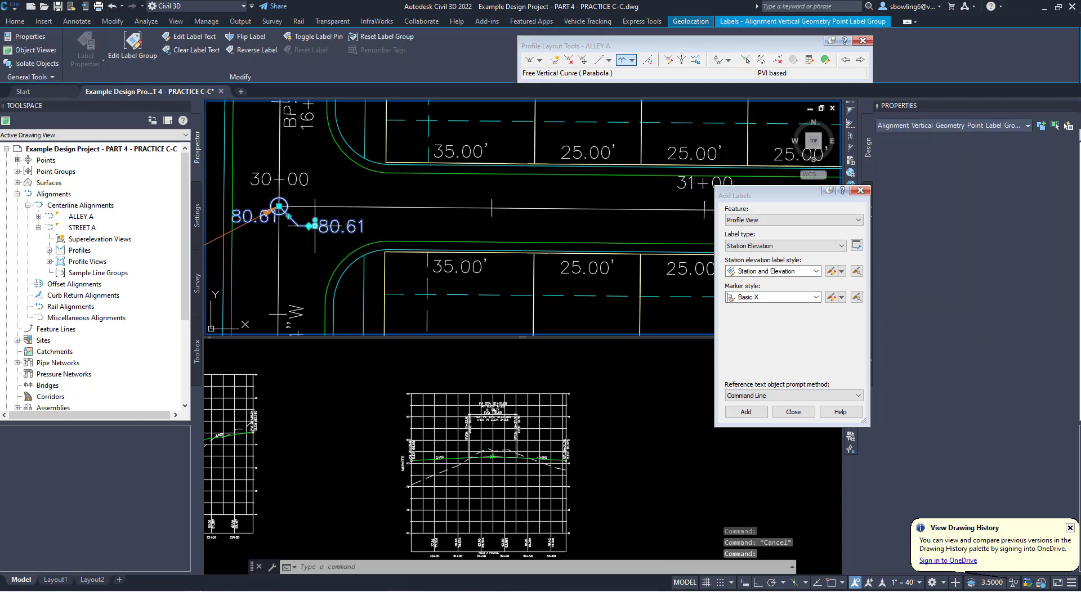
pyautogui.click(315, 226)
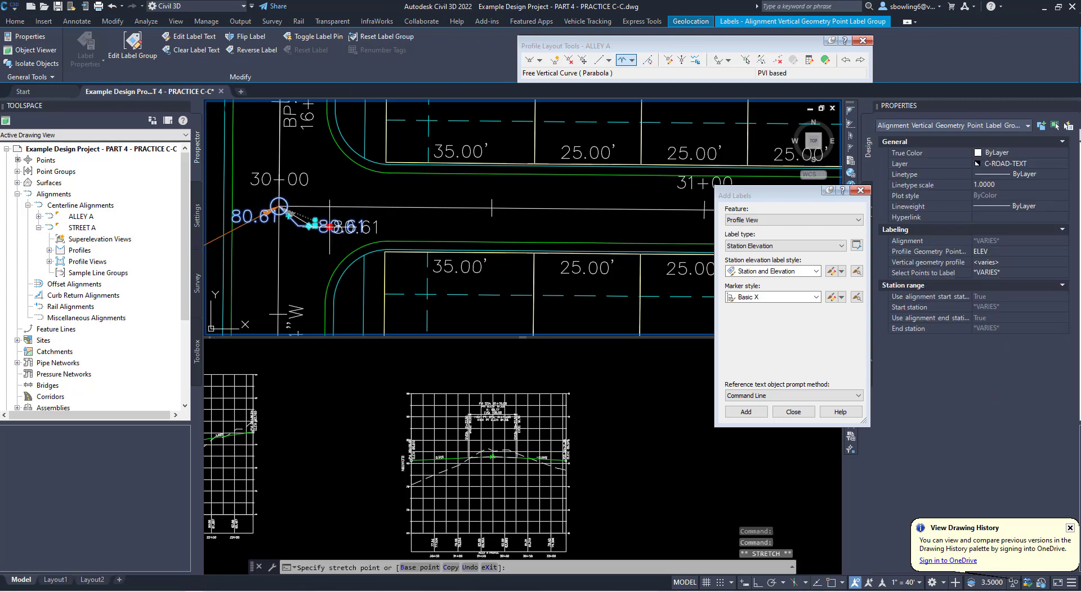
pyautogui.click(314, 227)
pyautogui.scroll(-5, 315, 224)
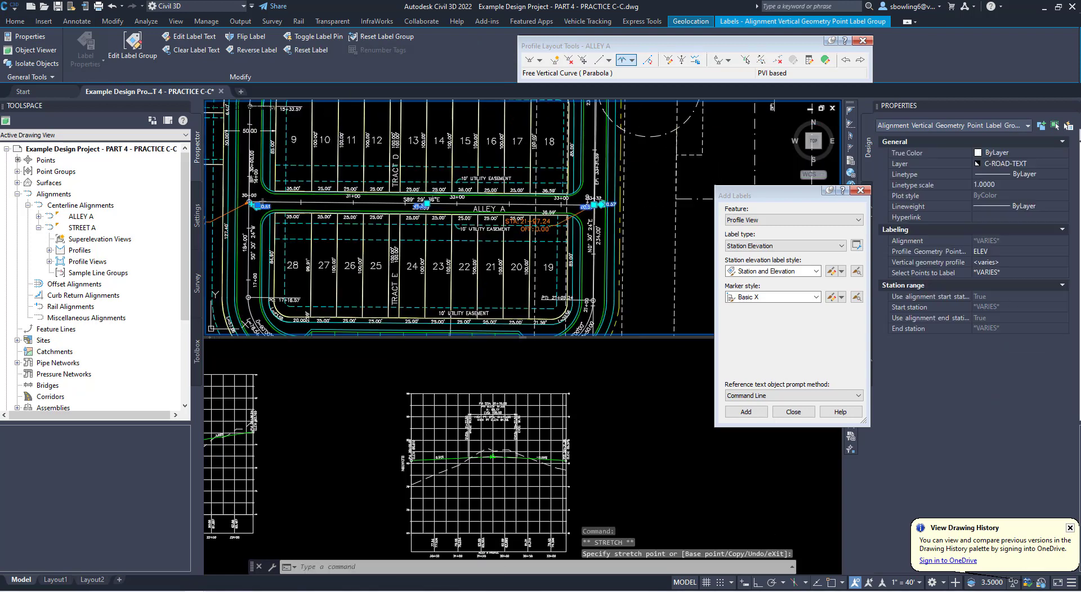
pyautogui.scroll(5, 428, 220)
# Move the 81.36 elevation label off its point with a leader
pyautogui.click(460, 216)
pyautogui.click(460, 216)
pyautogui.click(460, 216)
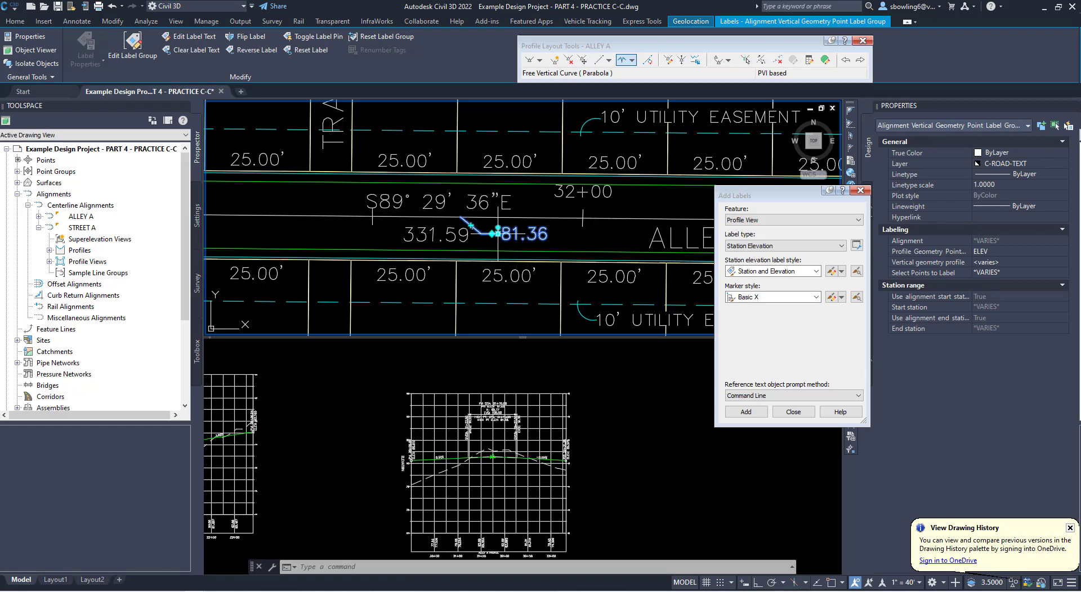
pyautogui.moveTo(525, 235); pyautogui.dragTo(330, 229, button='middle')
pyautogui.press('Escape')
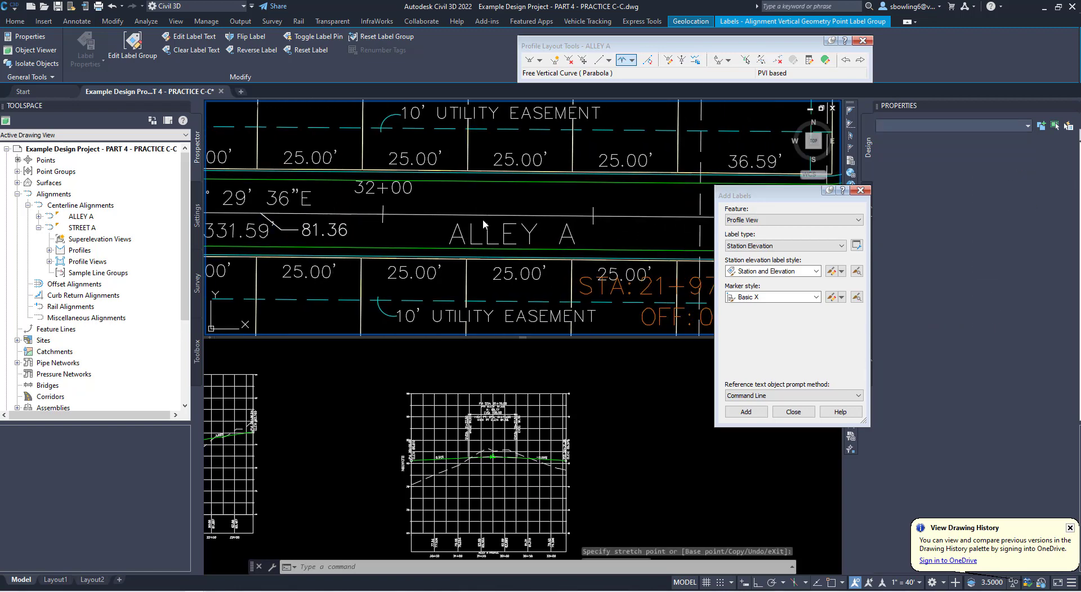
# At Alley A's east end, reposition the 80.57 label clear of station 33+32
pyautogui.moveTo(653, 217); pyautogui.dragTo(496, 215, button='middle')
pyautogui.scroll(-4, 495, 215)
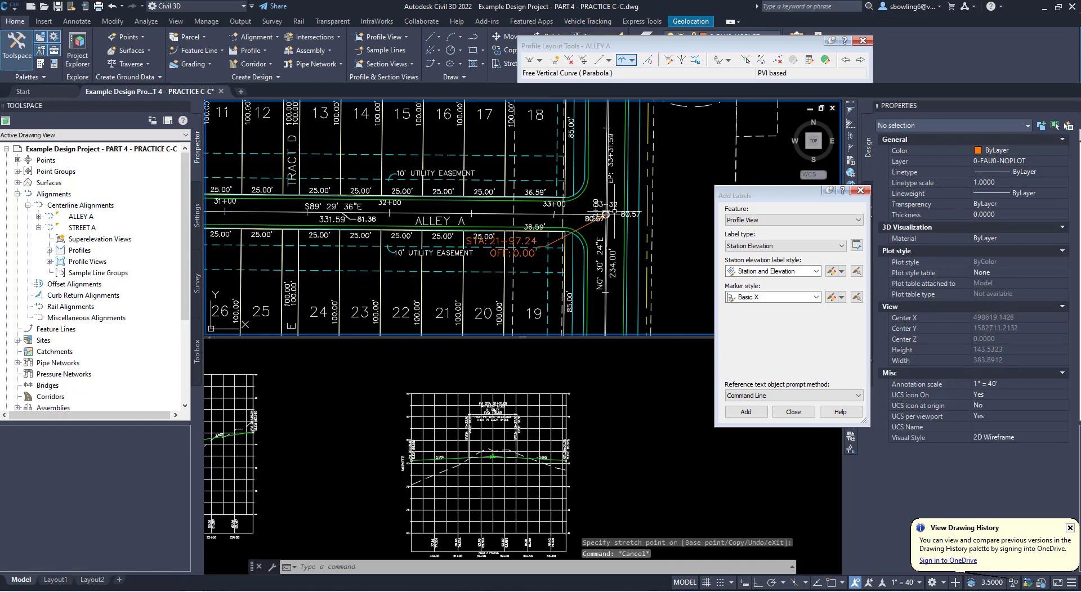
pyautogui.scroll(4, 642, 215)
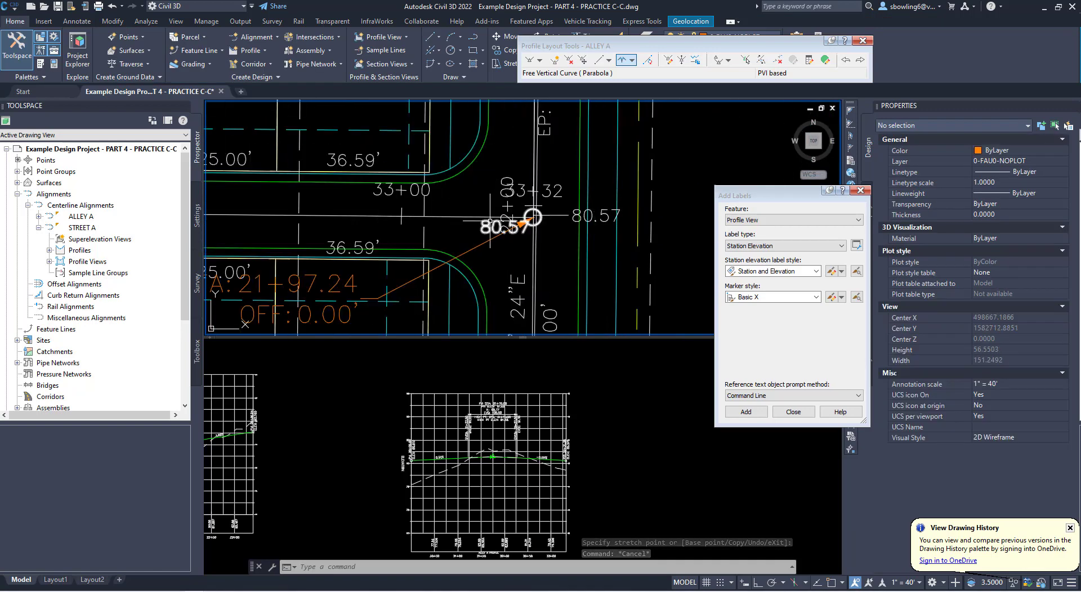
pyautogui.click(485, 223)
pyautogui.click(471, 227)
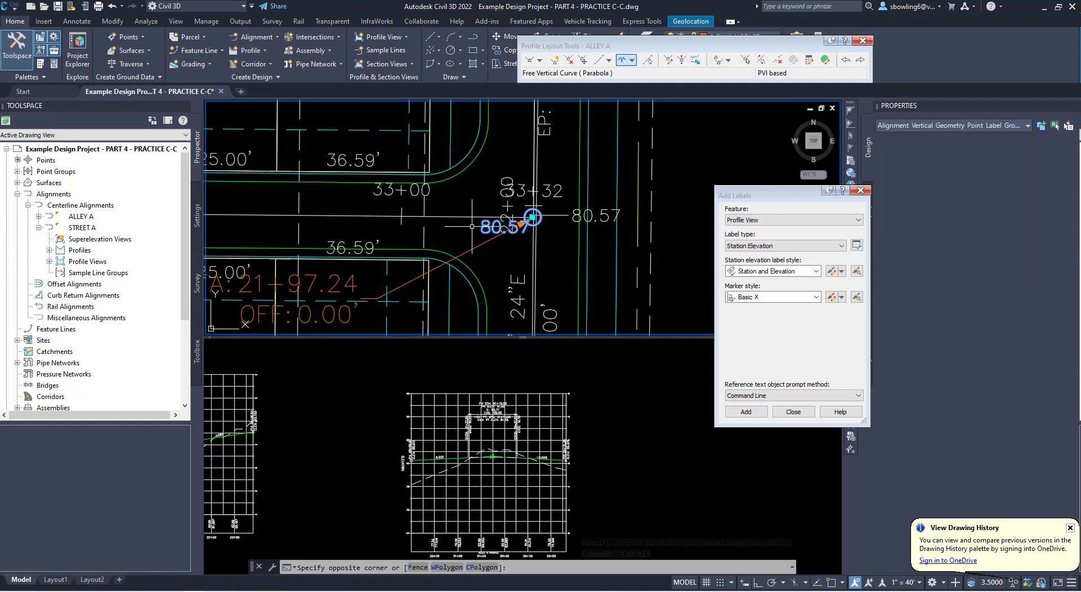
pyautogui.click(574, 214)
pyautogui.press('Escape')
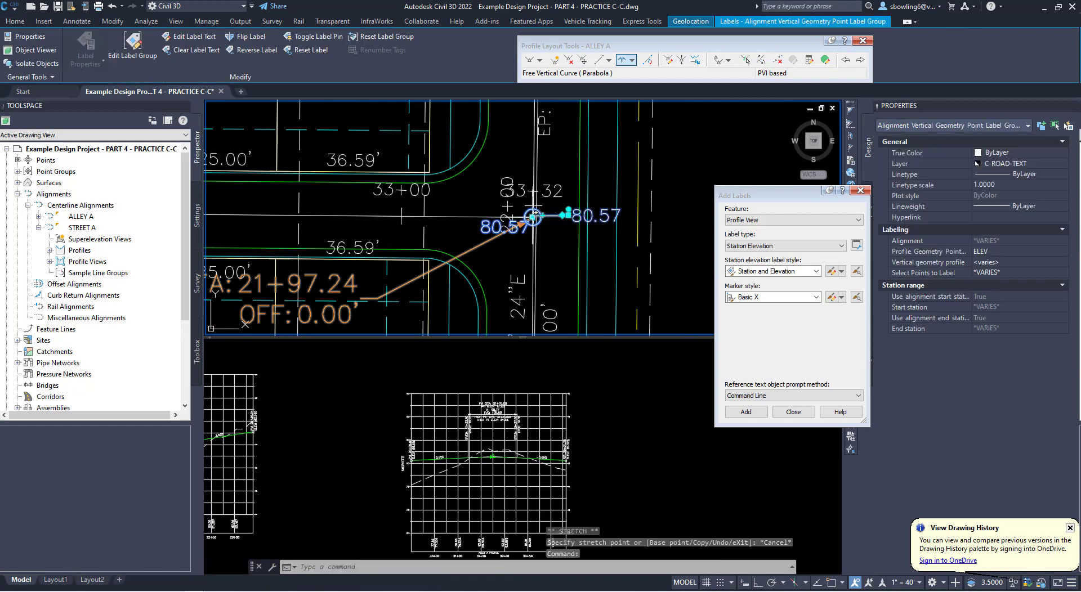
pyautogui.click(569, 214)
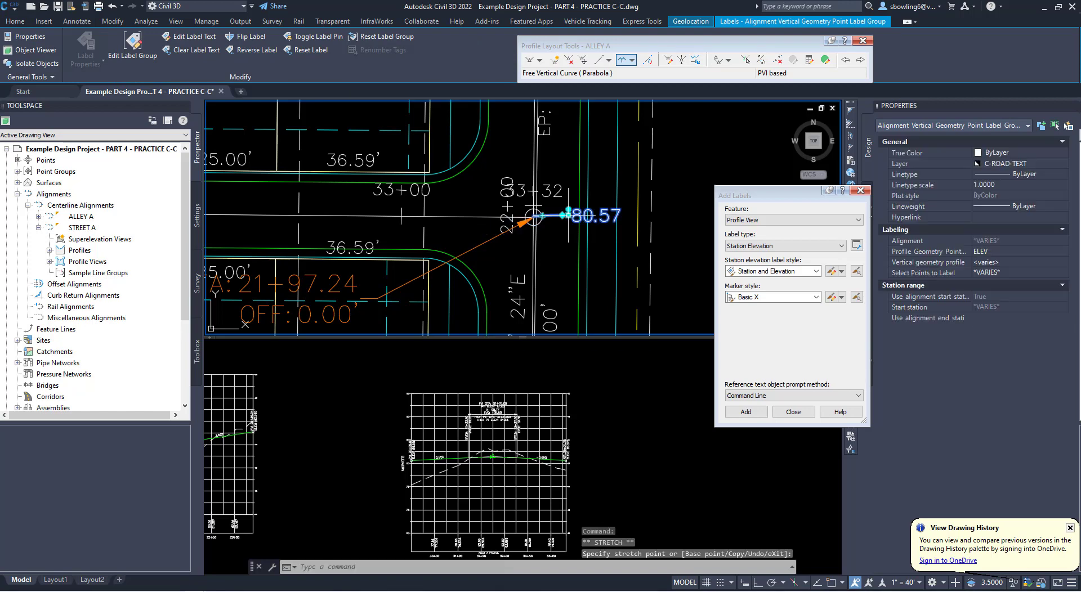
pyautogui.press('Escape')
pyautogui.press('Escape')
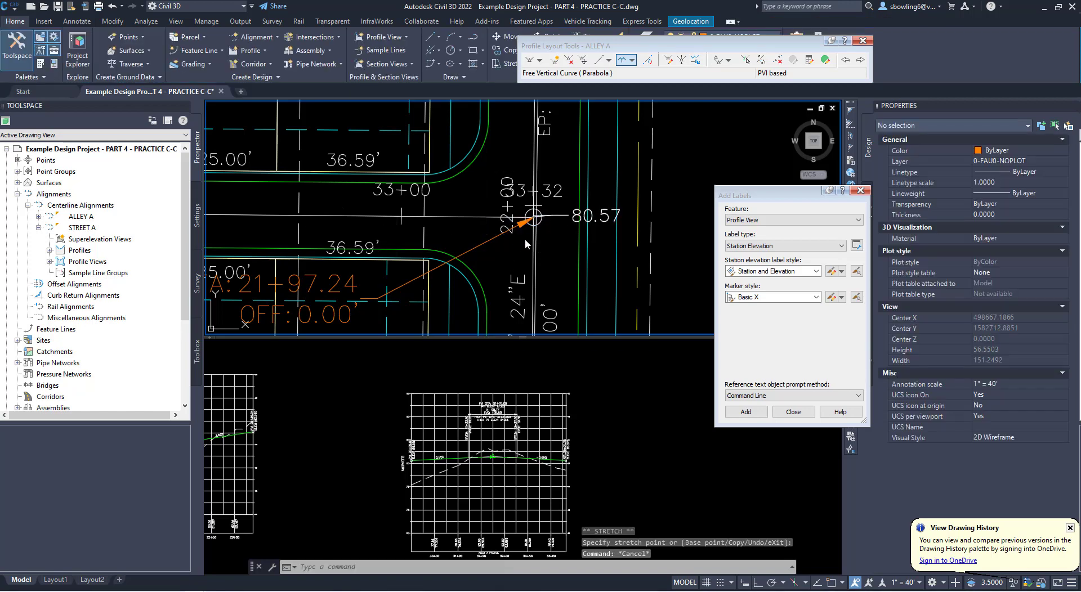
pyautogui.click(443, 238)
pyautogui.scroll(-4, 490, 233)
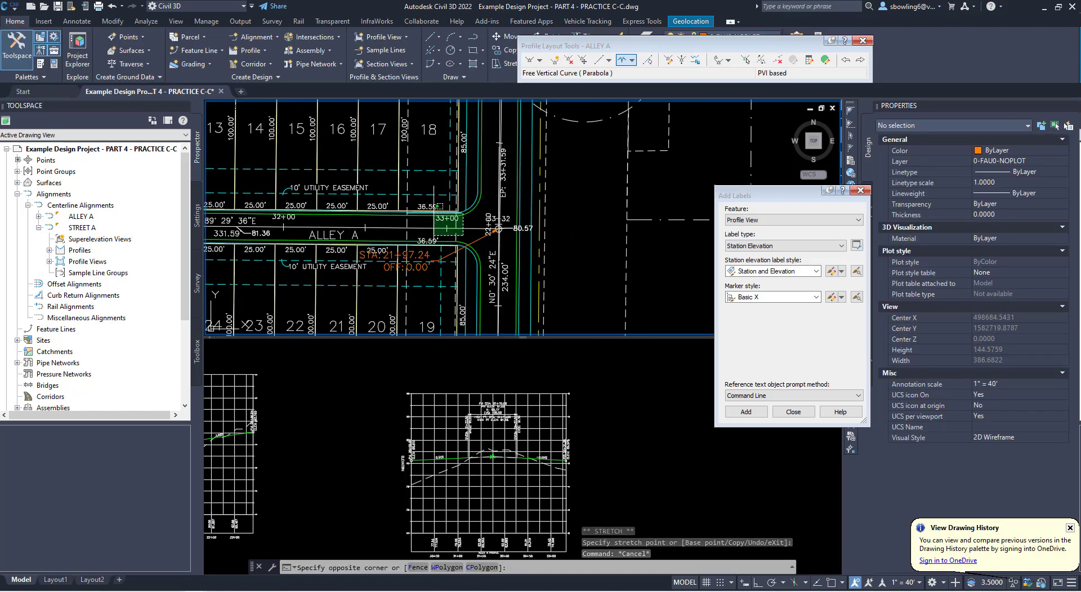
pyautogui.scroll(-5, 428, 205)
pyautogui.moveTo(461, 231); pyautogui.dragTo(433, 205, button='middle')
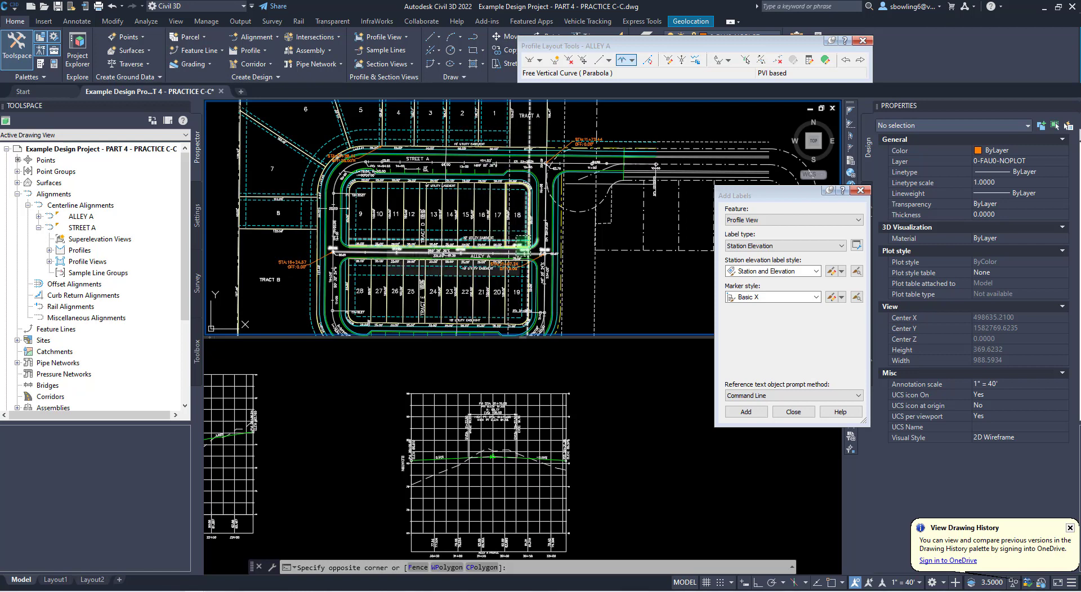
pyautogui.press('Escape')
pyautogui.scroll(4, 451, 144)
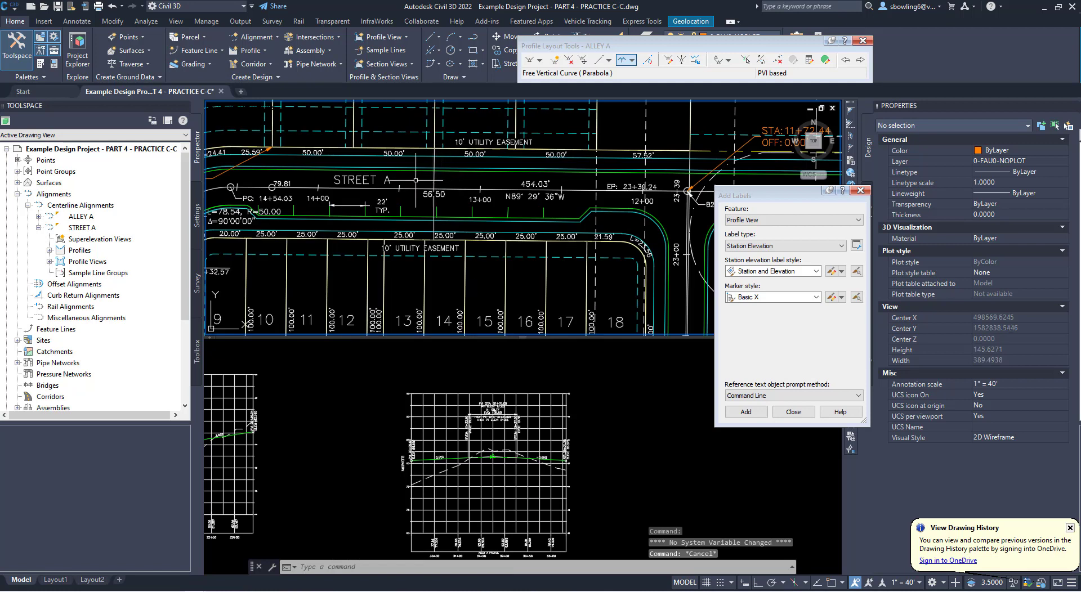
pyautogui.moveTo(457, 311); pyautogui.dragTo(457, 203, button='middle')
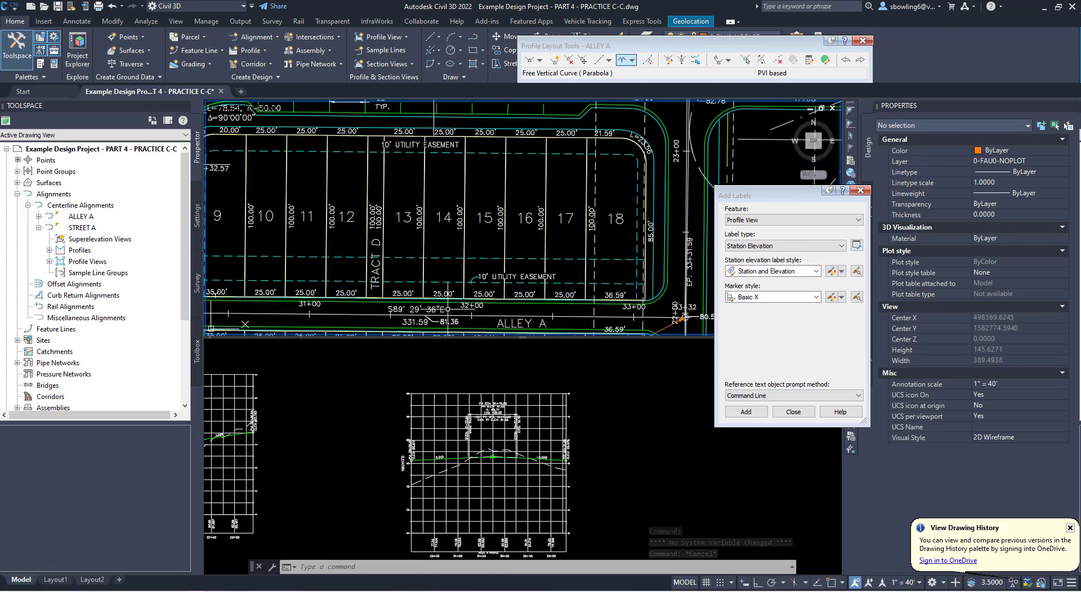
pyautogui.moveTo(450, 309); pyautogui.dragTo(453, 242, button='middle')
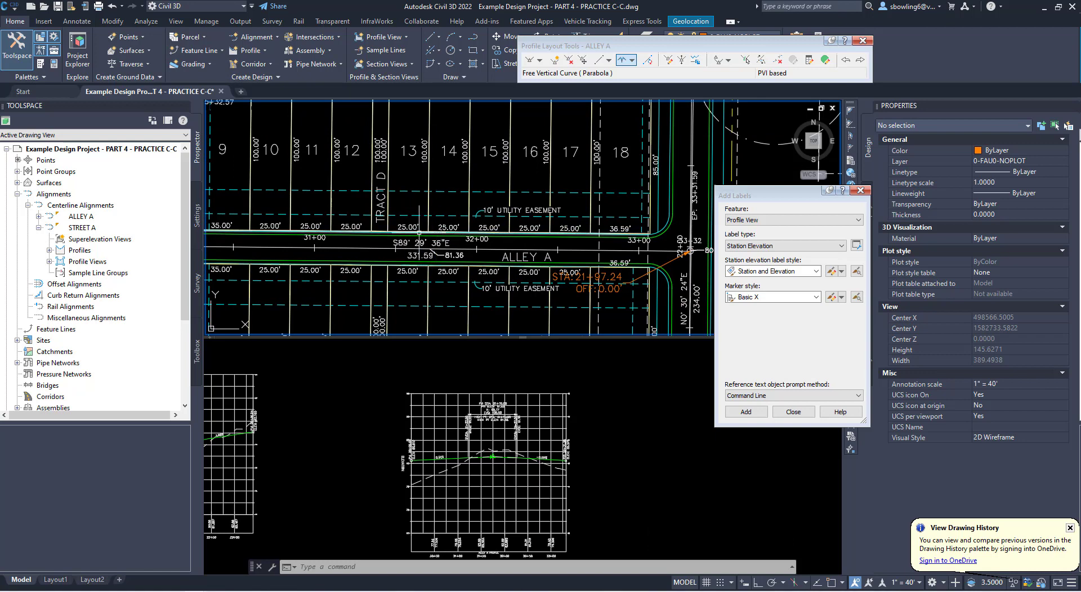
pyautogui.scroll(-3, 423, 226)
pyautogui.moveTo(426, 113); pyautogui.dragTo(428, 242, button='middle')
pyautogui.scroll(4, 427, 242)
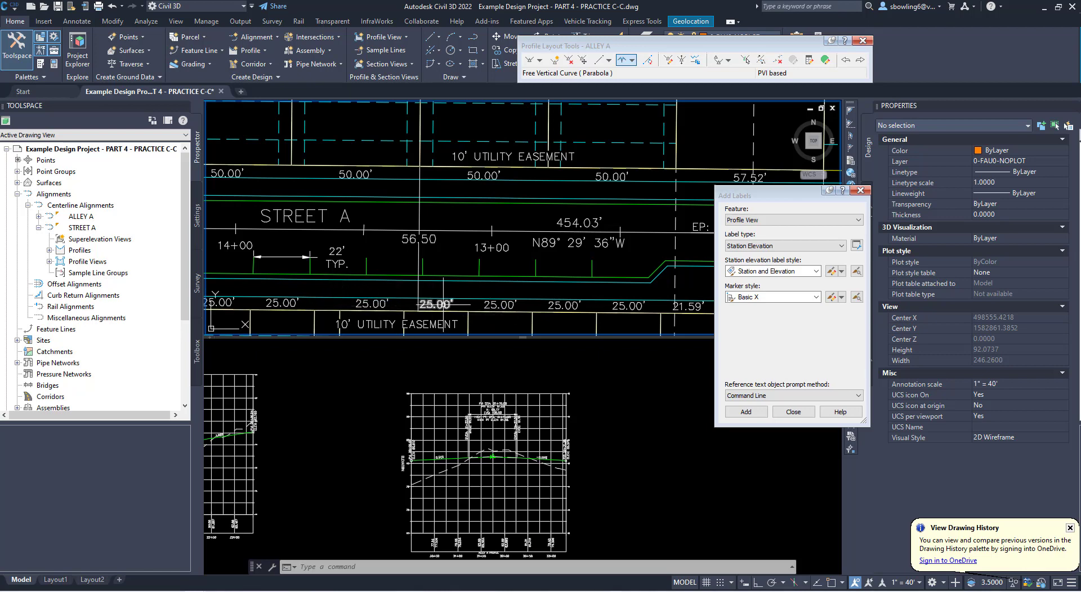
pyautogui.scroll(-5, 375, 277)
pyautogui.scroll(-8, 439, 225)
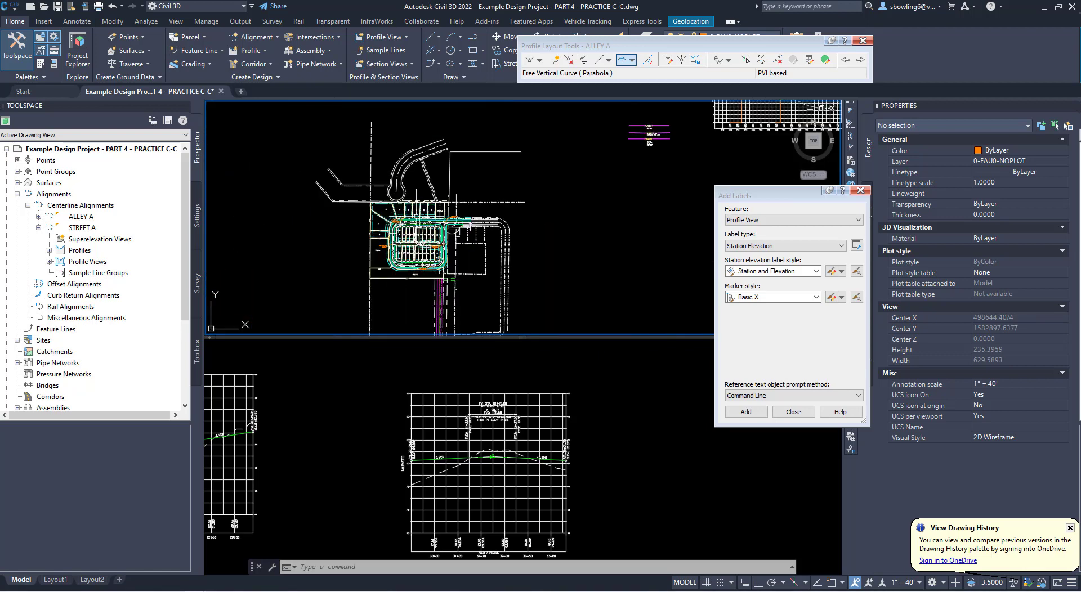
pyautogui.scroll(10, 580, 169)
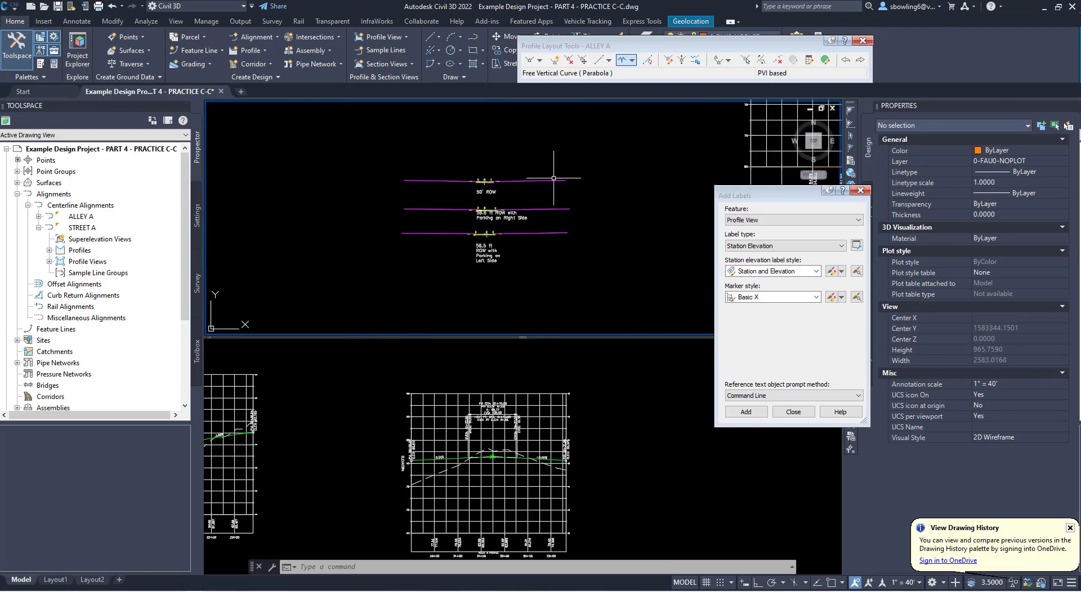
pyautogui.scroll(10, 480, 209)
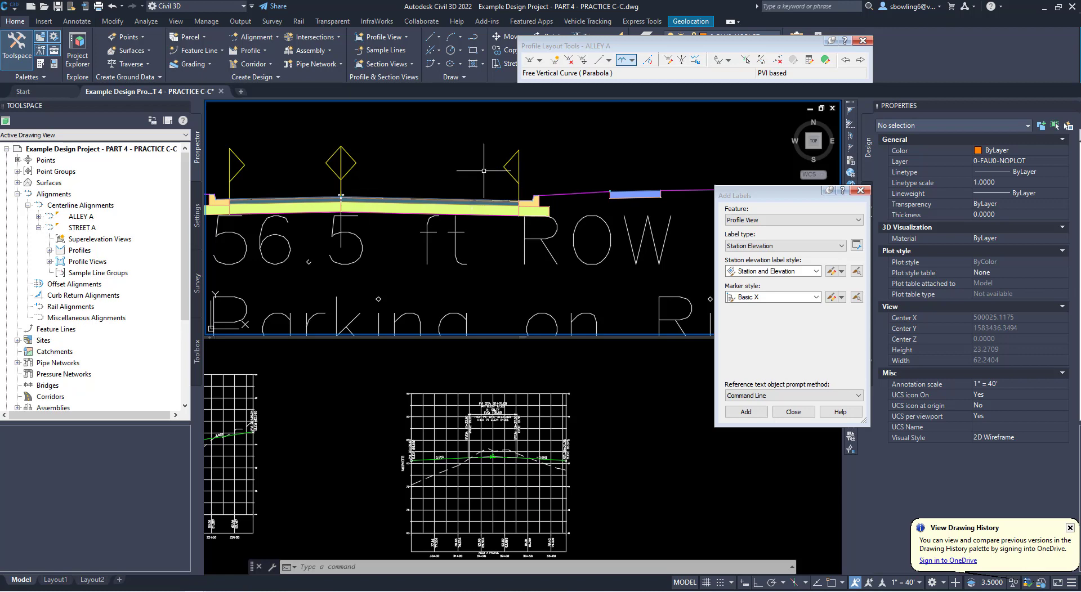
pyautogui.scroll(-8, 512, 194)
pyautogui.scroll(-6, 511, 200)
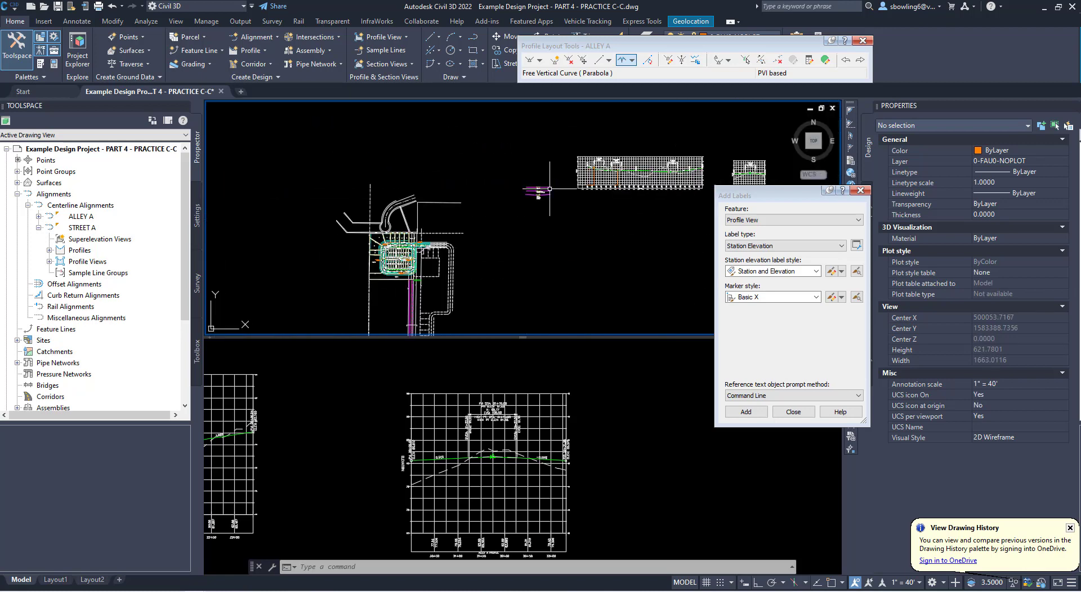
pyautogui.scroll(6, 389, 252)
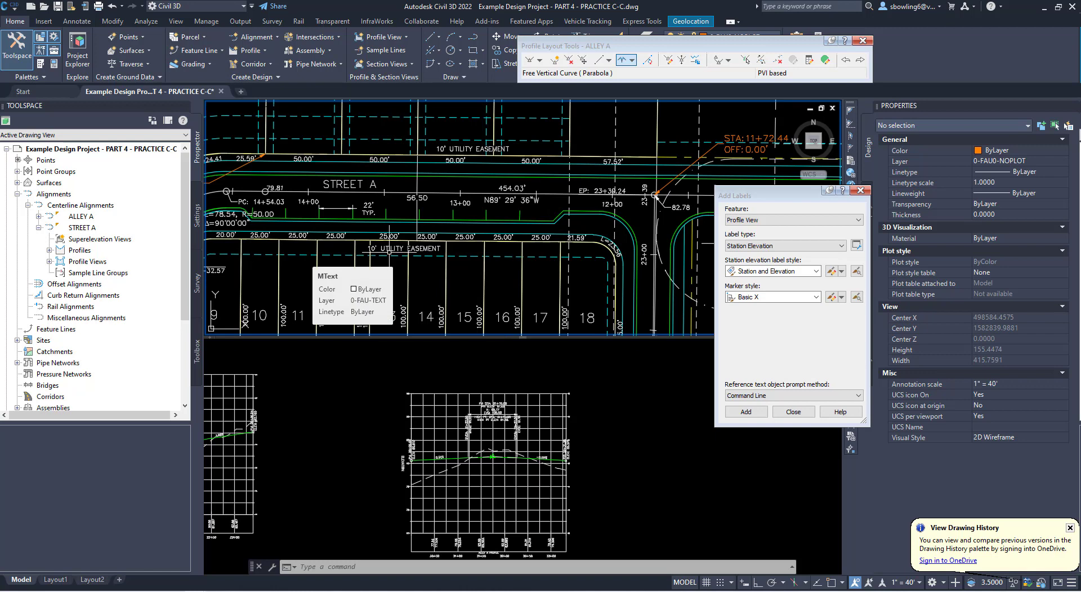
pyautogui.scroll(-4, 369, 235)
pyautogui.scroll(4, 294, 291)
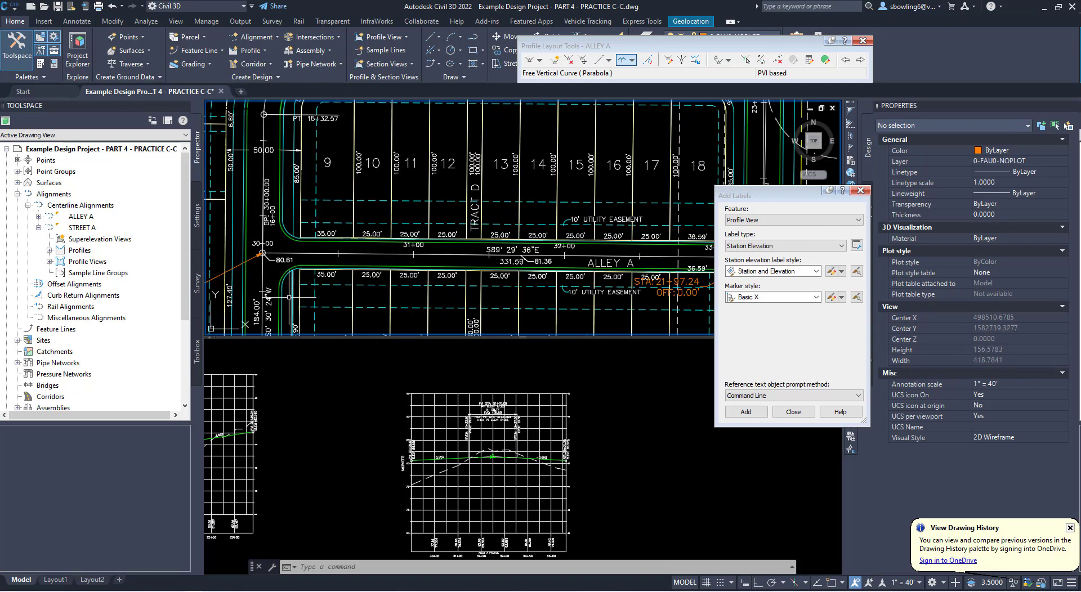